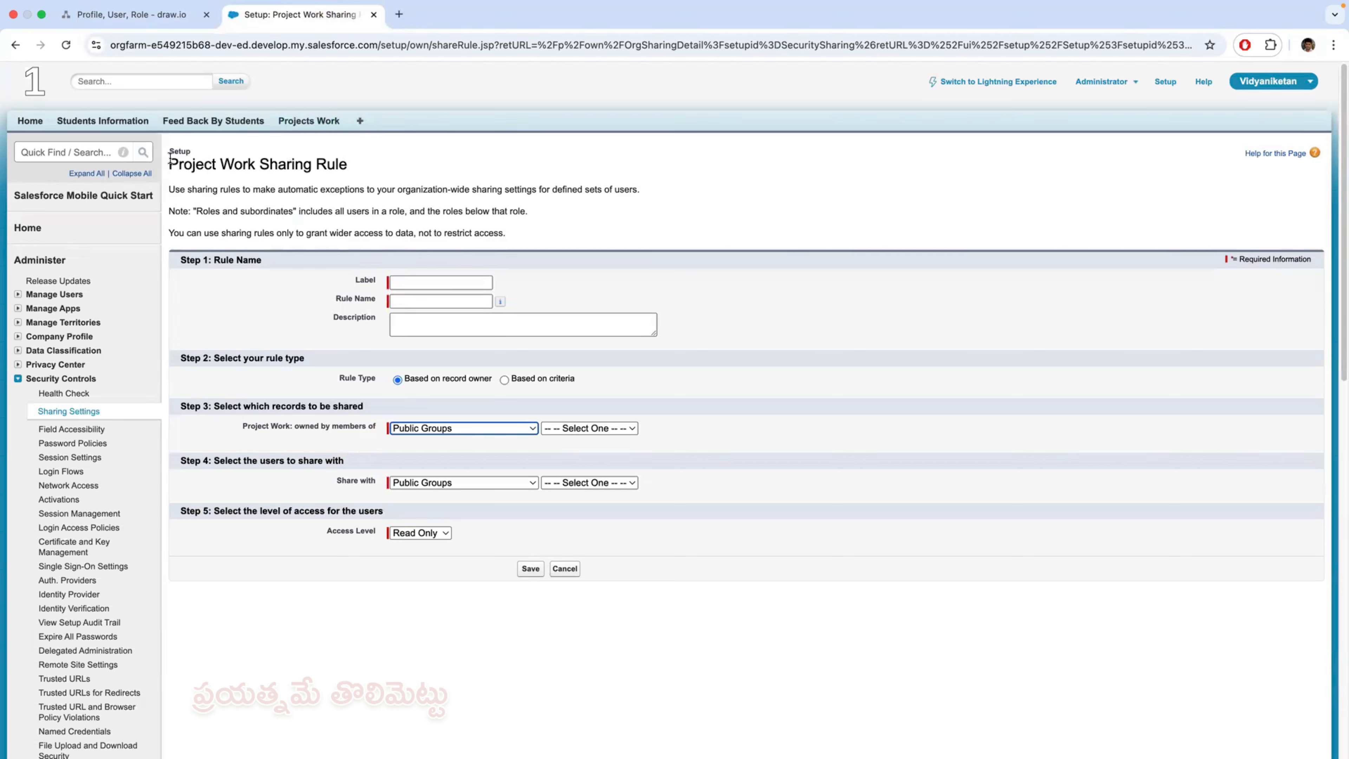
Step: Switch to the draw.io diagram and underline the R1 R2, R3 R4 and R5 R6 notes beside HM, T and S
drag(354, 165, 163, 163)
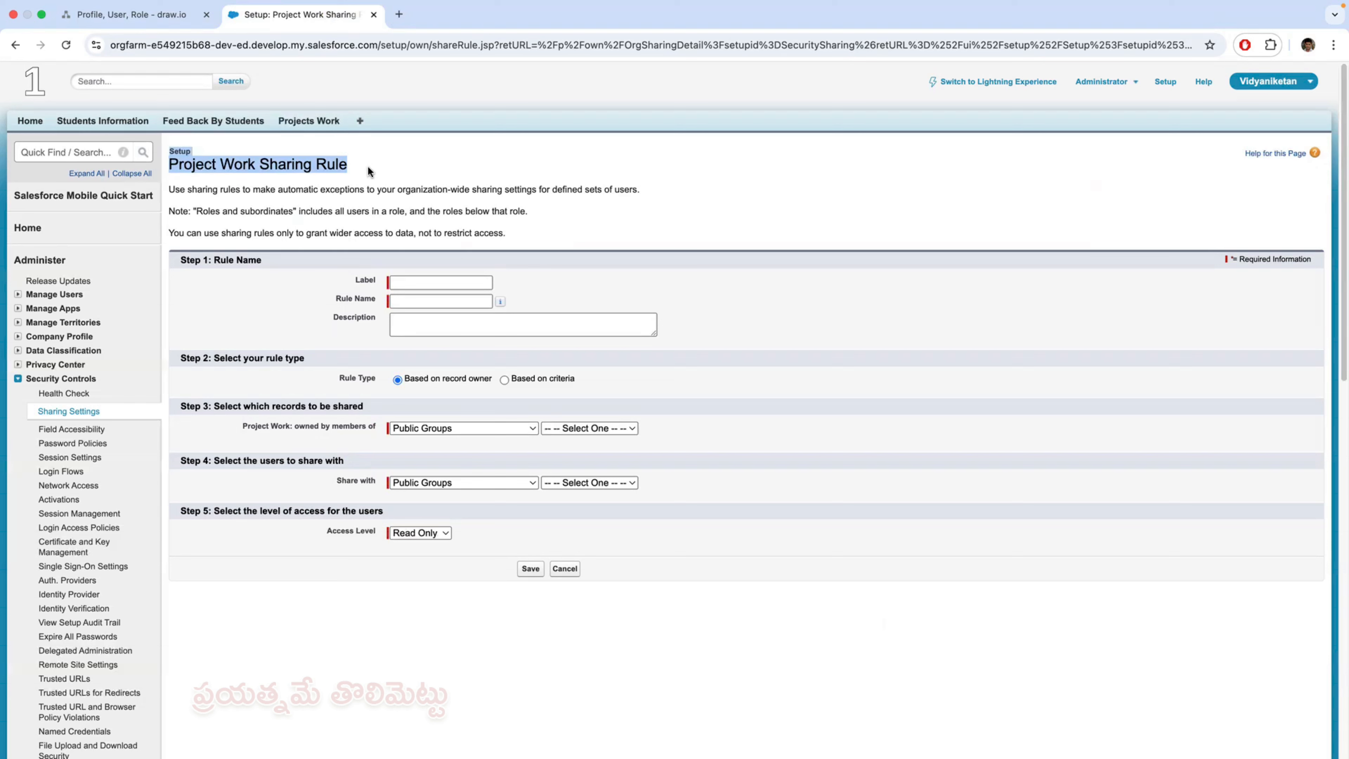
click(154, 16)
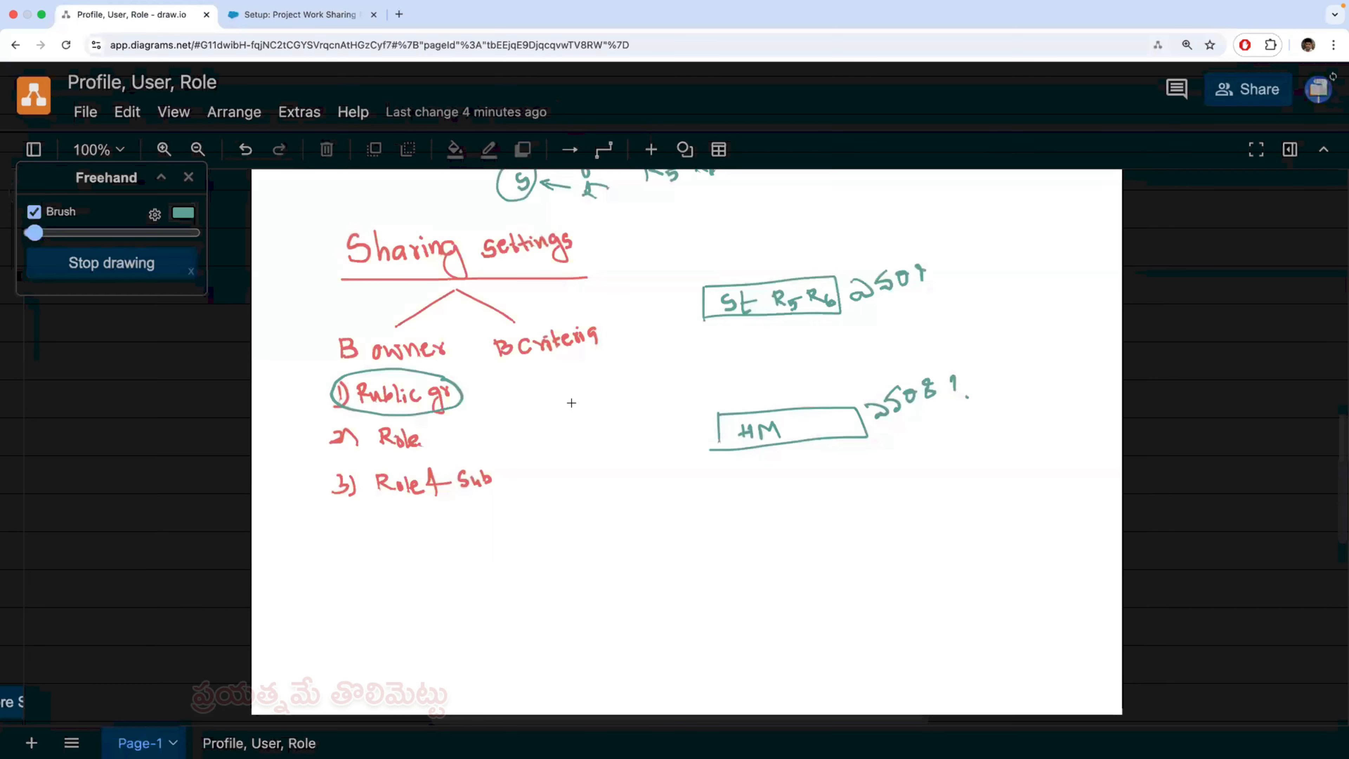
scroll(572, 403, up, 6)
scroll(648, 404, down, 2)
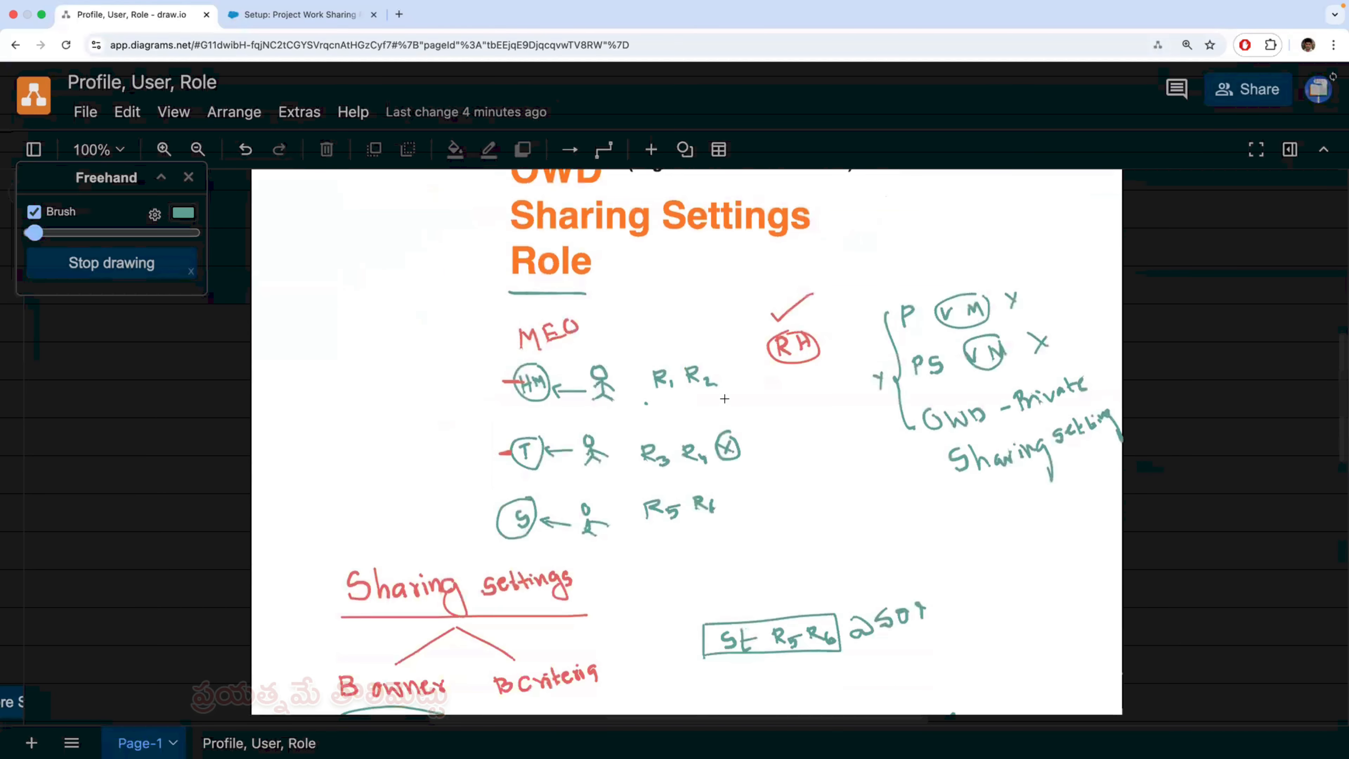
drag(724, 398, 733, 397)
drag(651, 474, 699, 471)
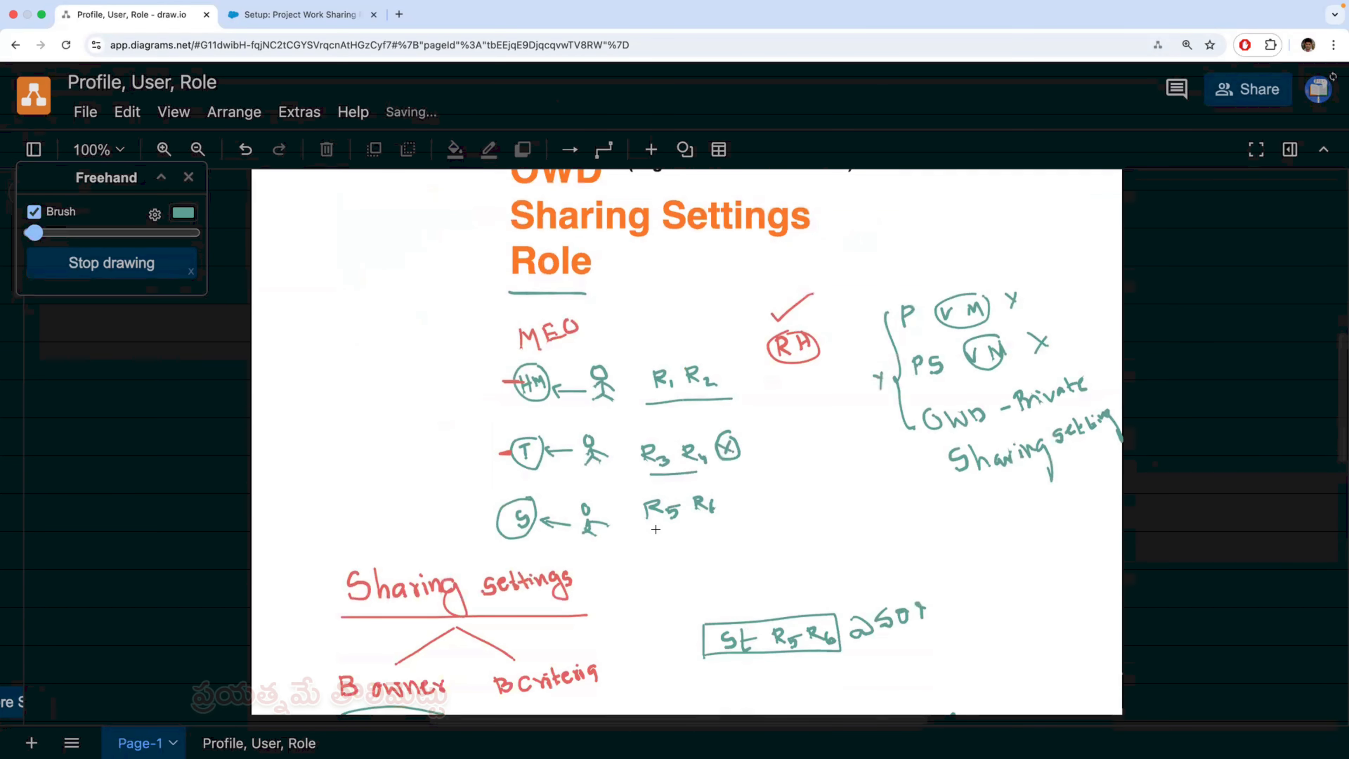
drag(655, 530, 713, 526)
Step: Compare the Salesforce sharing rule form with the Sharing settings sketch in the draw.io diagram
click(300, 14)
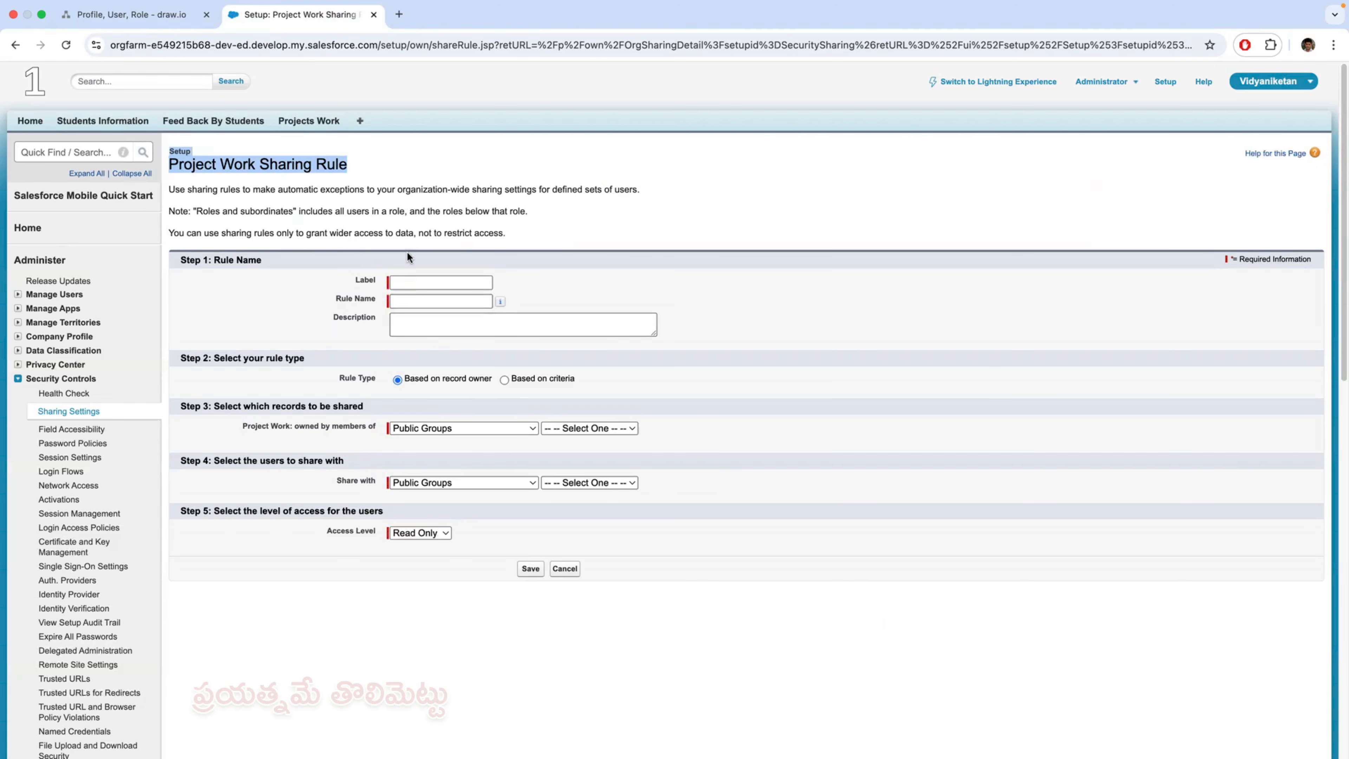
click(133, 16)
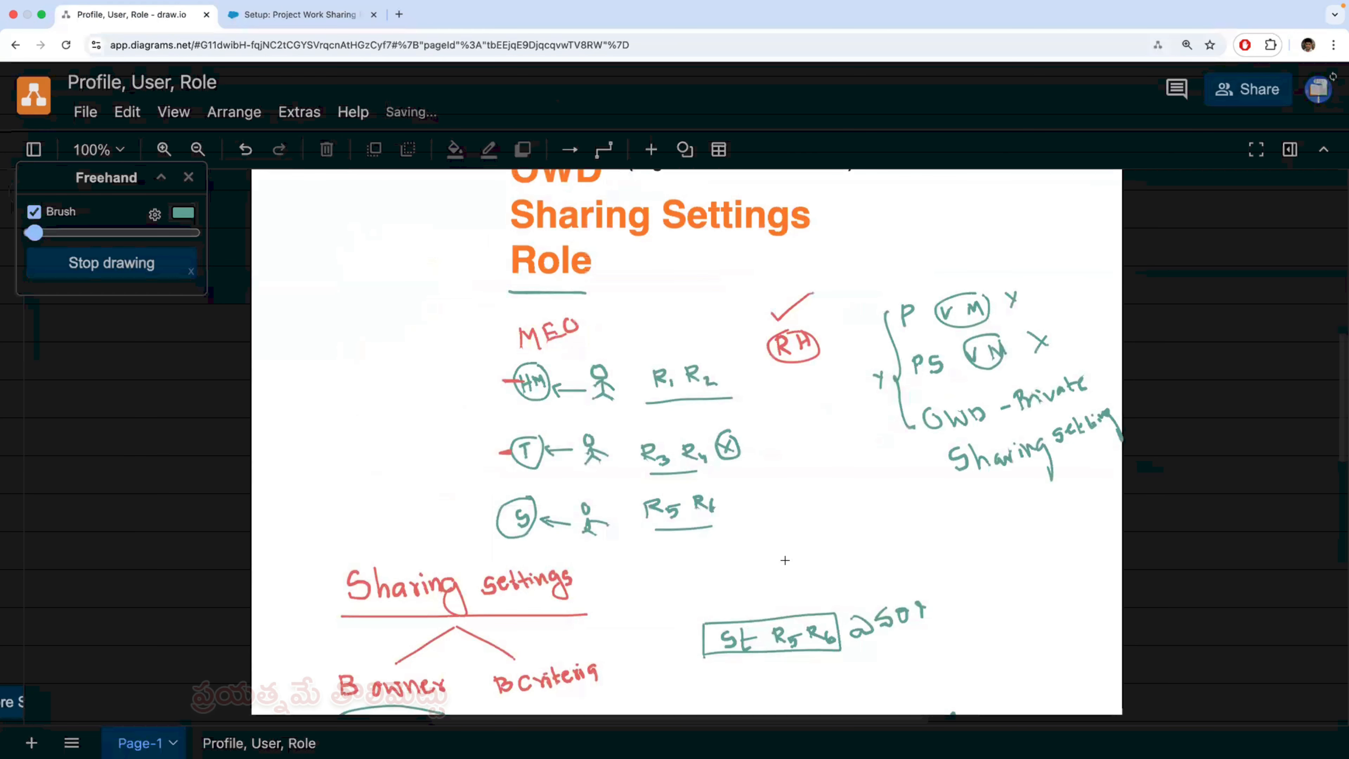
scroll(832, 467, down, 5)
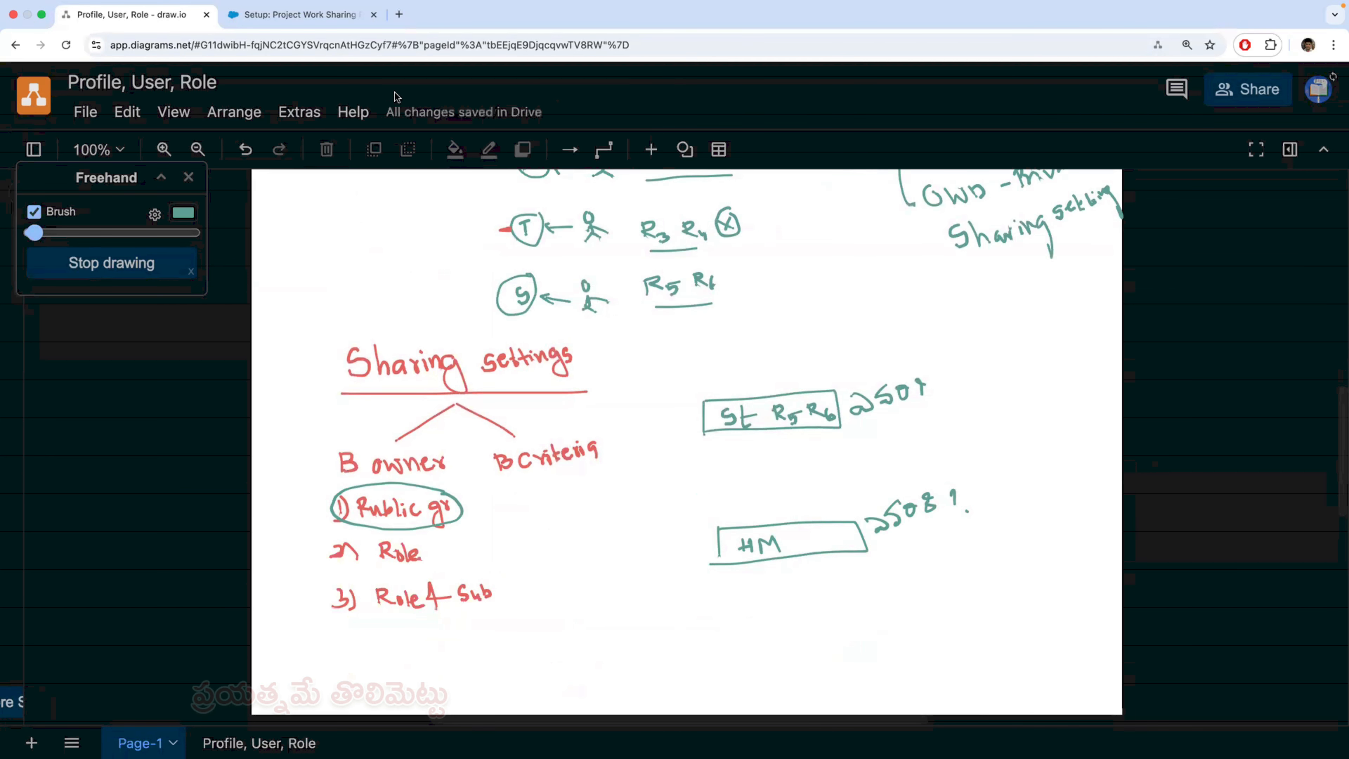
Step: Switch back to Salesforce and label the Project Work sharing rule "Sharing student records to HM", filling its rule name from the label
click(337, 18)
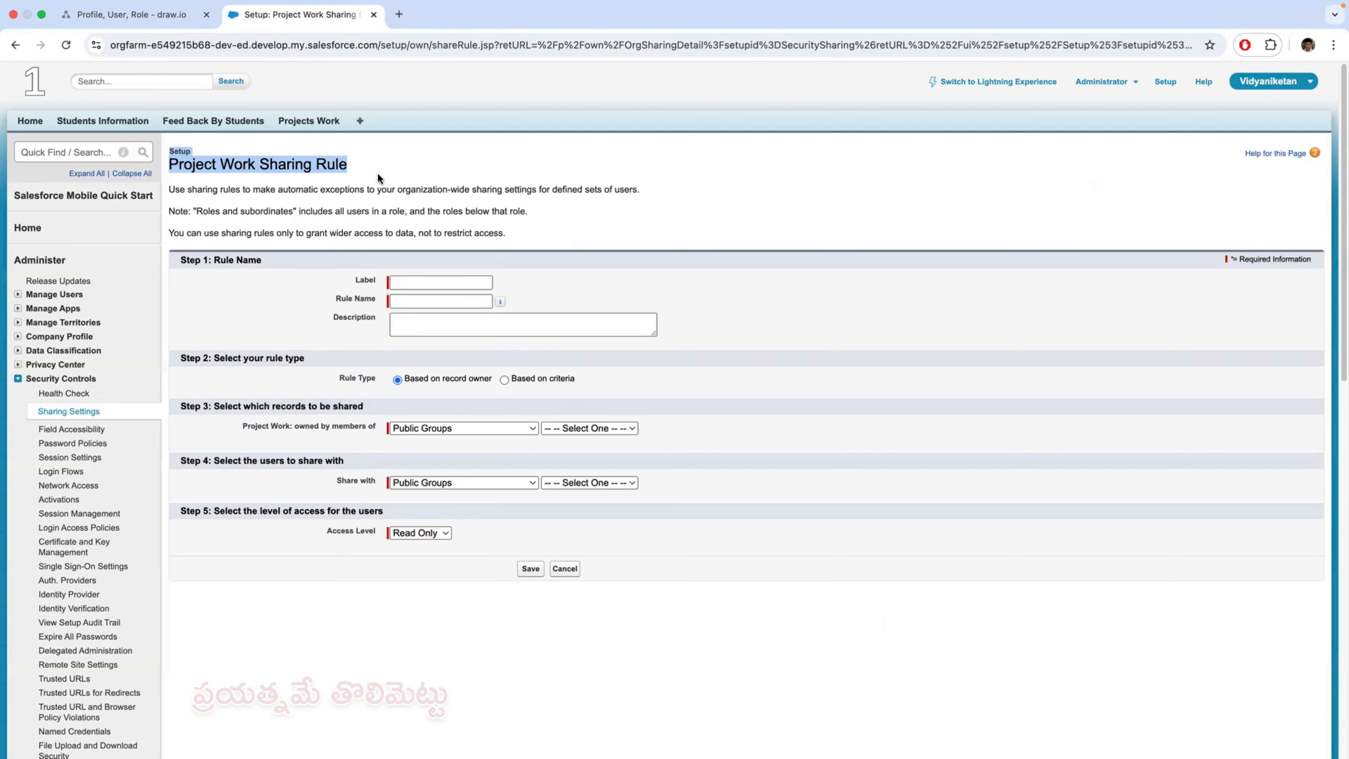
click(404, 285)
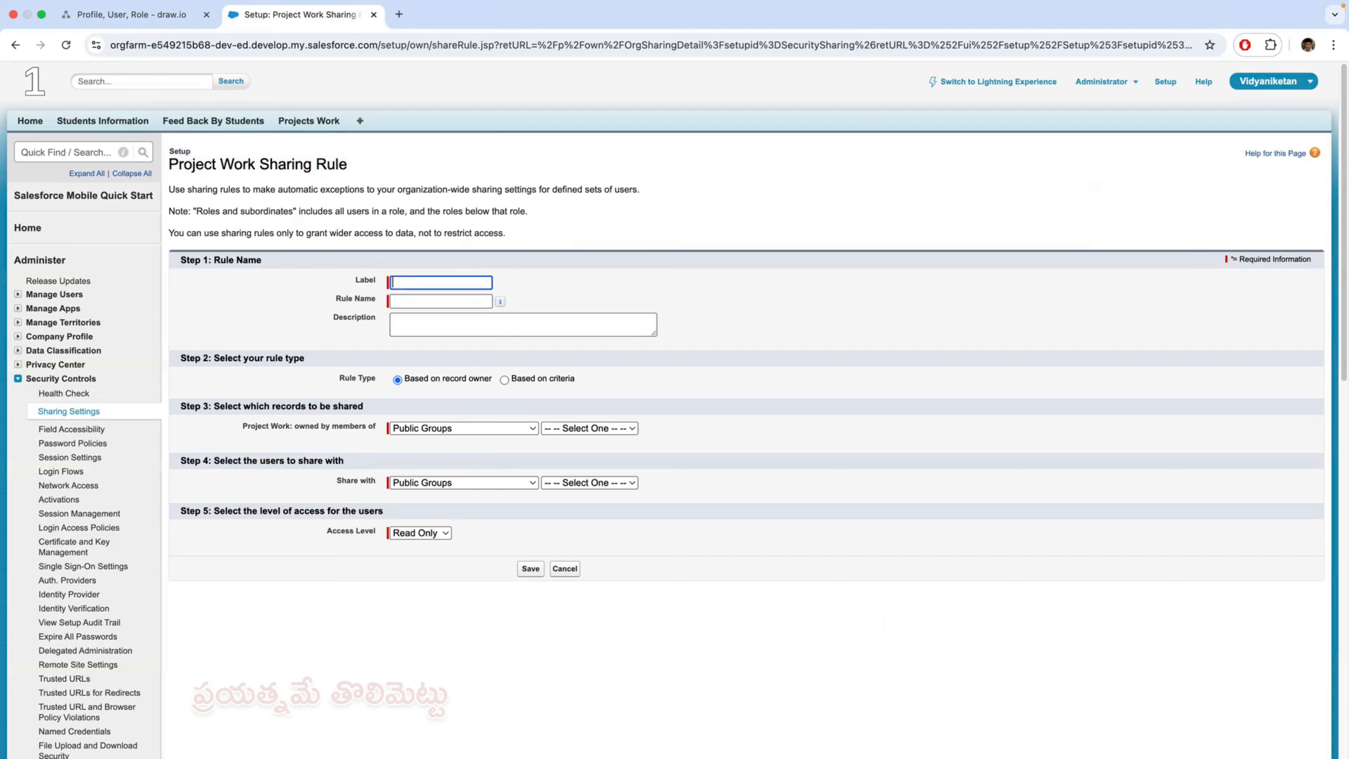
text(S)
text(ha)
text(ring )
text(student)
text( recor)
text(ds )
text(to)
text( H)
text(M)
click(428, 301)
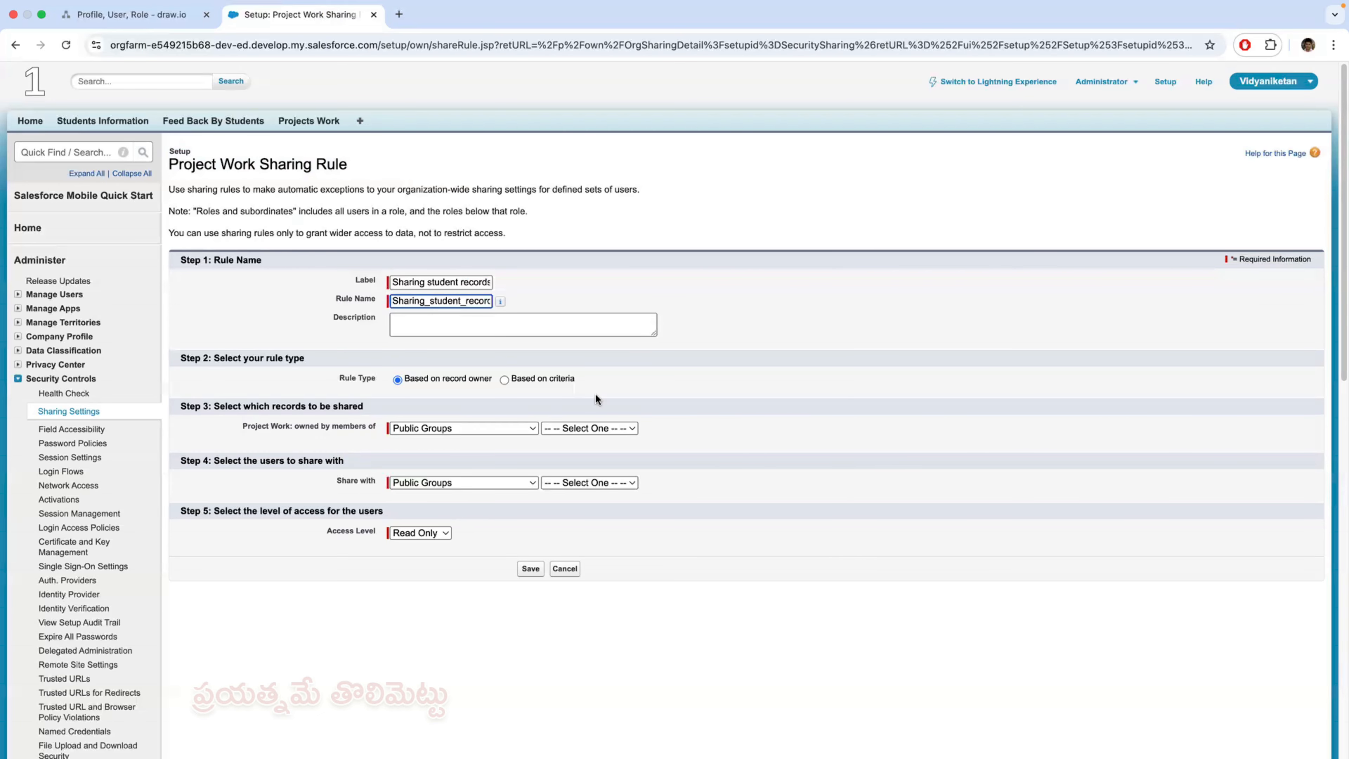
Step: Set the records to be shared to those owned by members of Roles, Student Role
scroll(595, 396, down, 2)
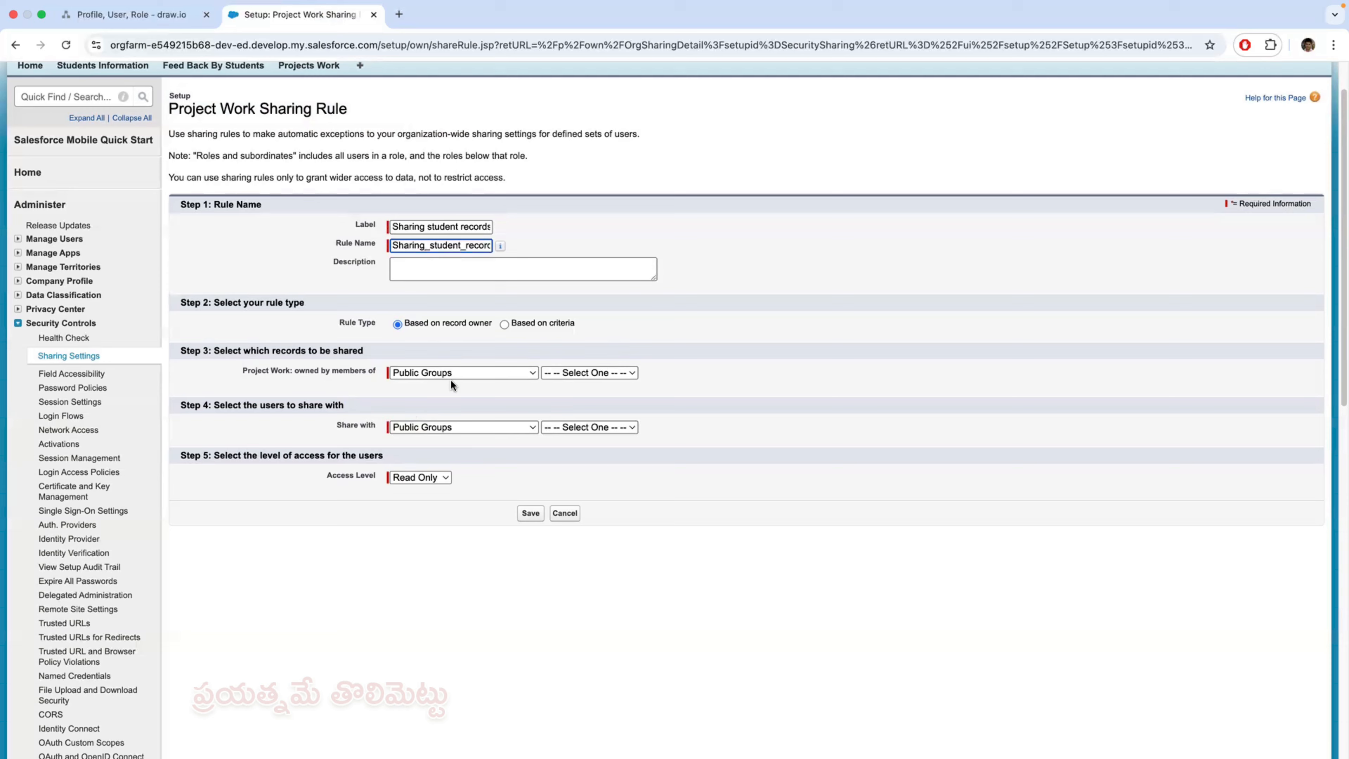
click(476, 373)
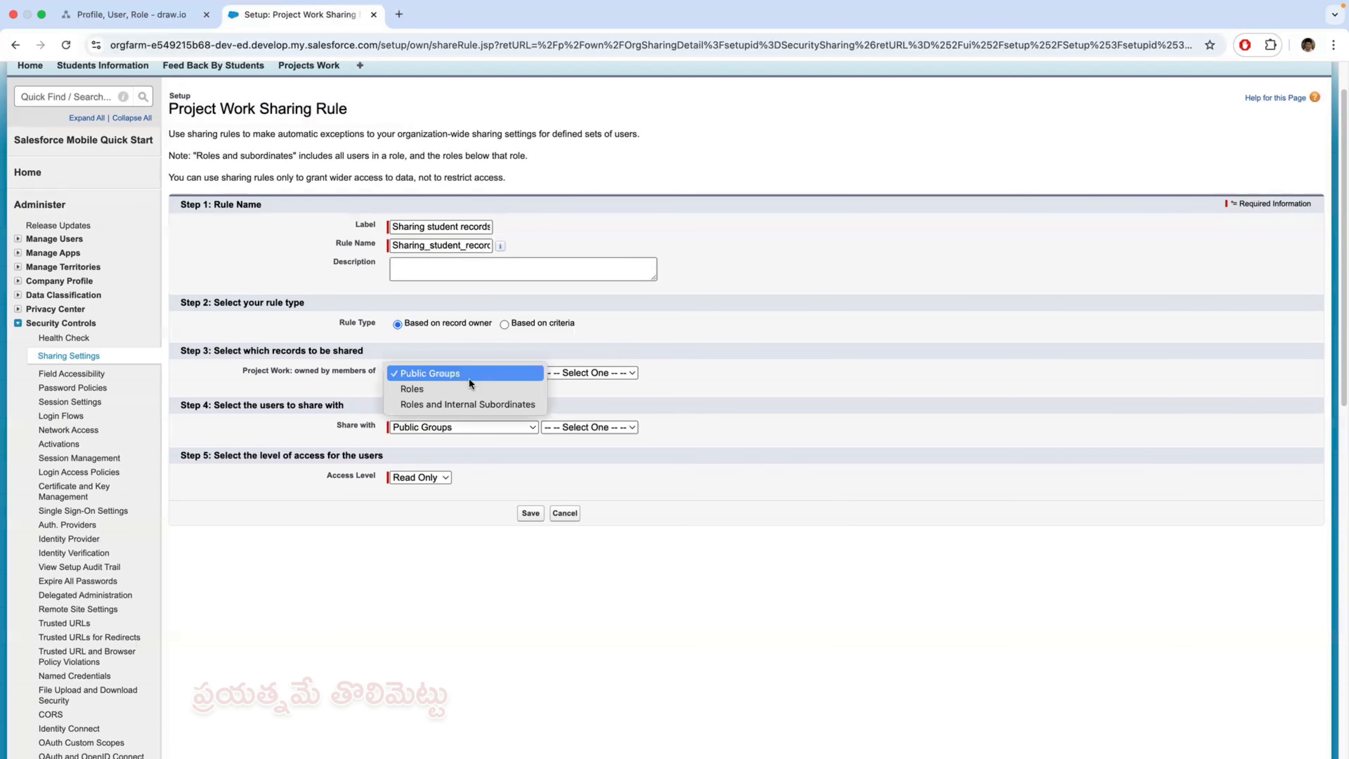
click(438, 388)
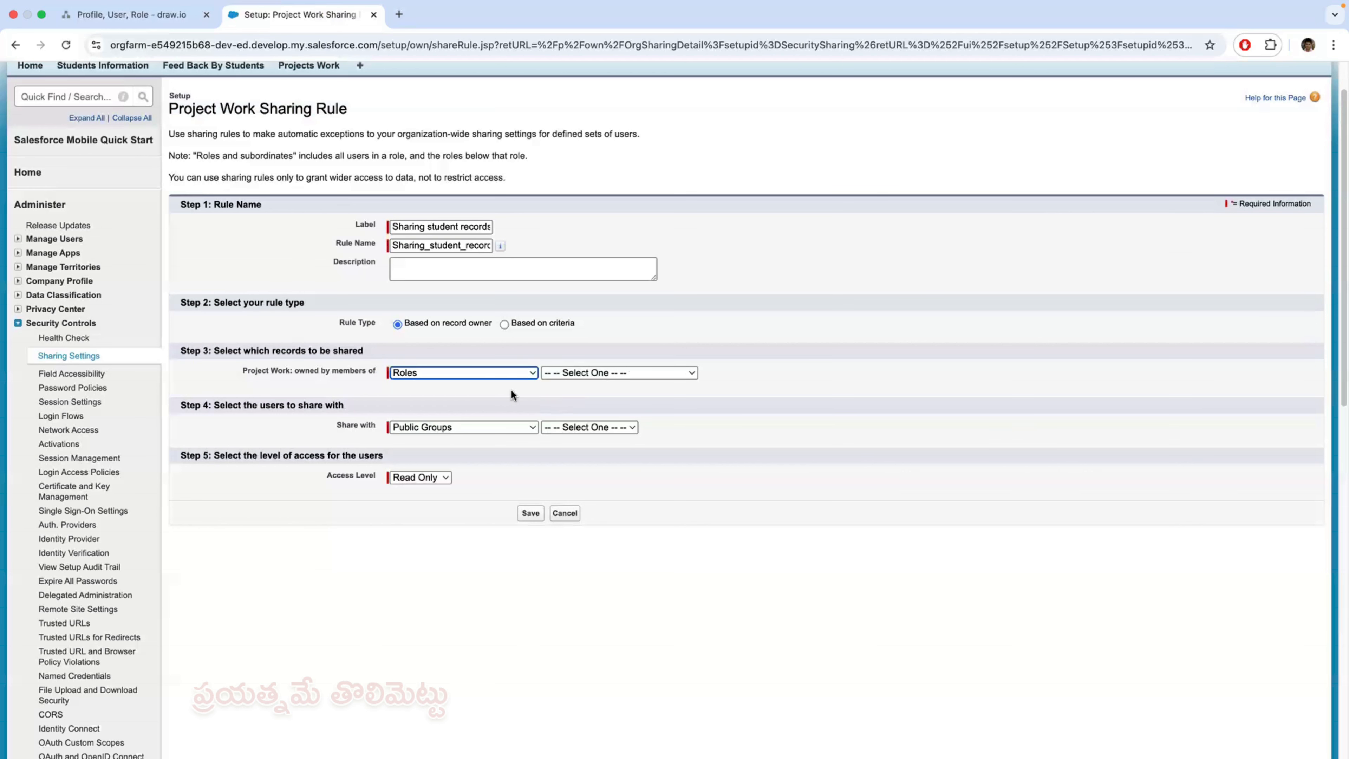
drag(375, 353, 213, 349)
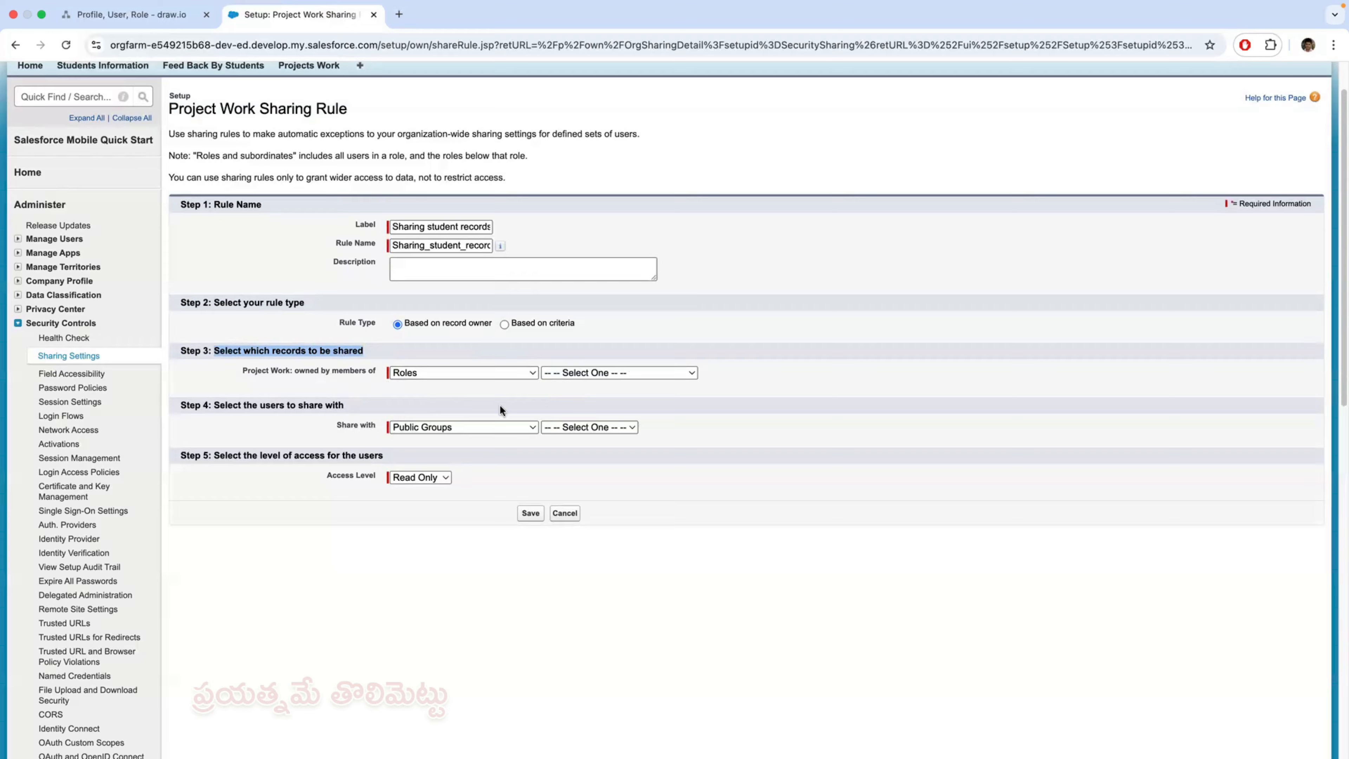
click(688, 372)
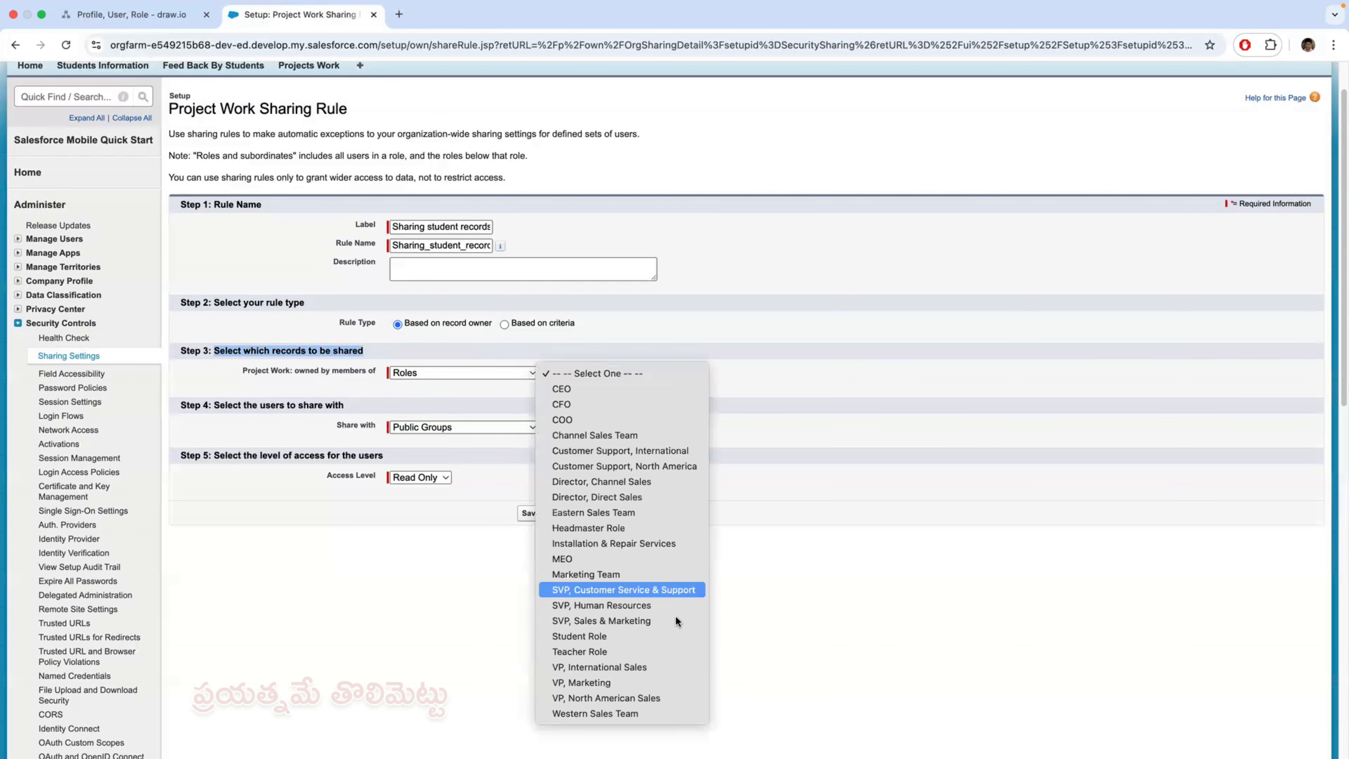
click(672, 636)
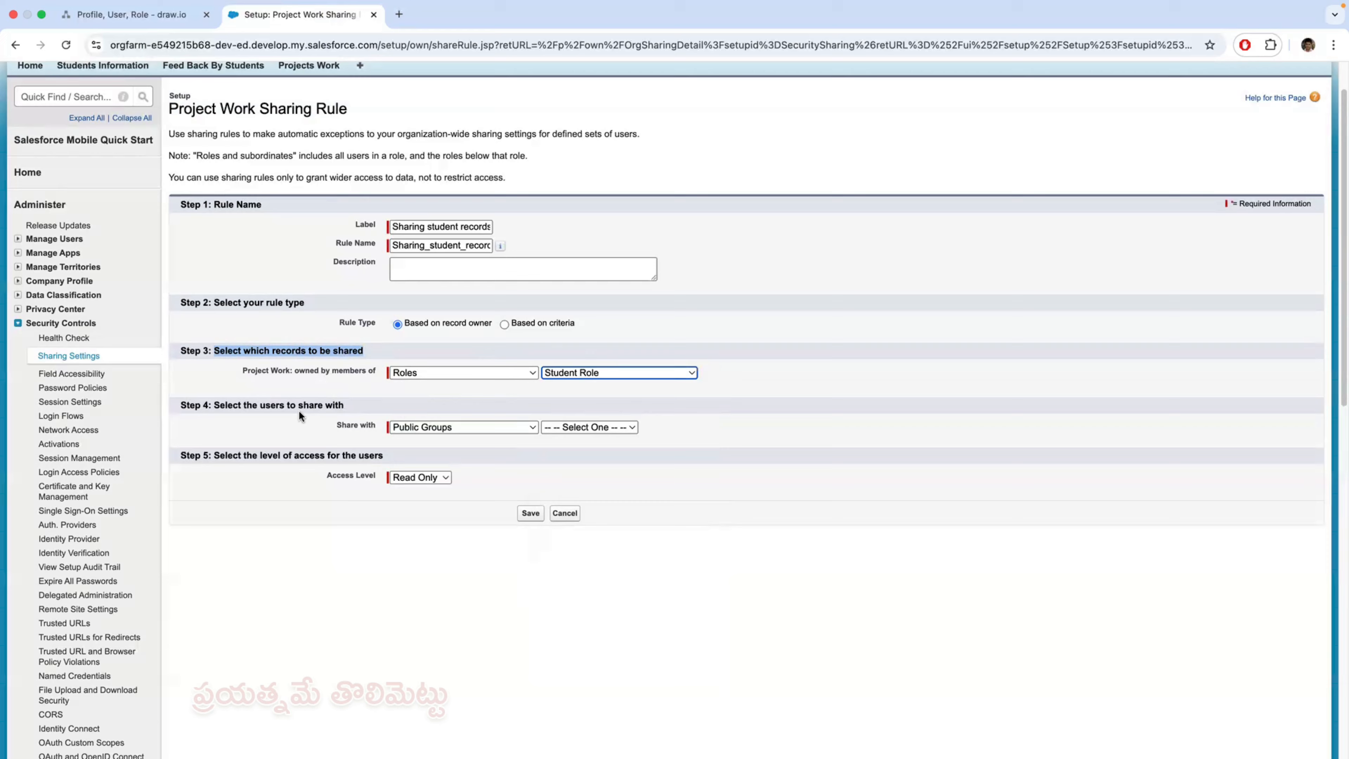
Step: Set the users to share with to Roles, Headmaster Role
drag(351, 403, 233, 409)
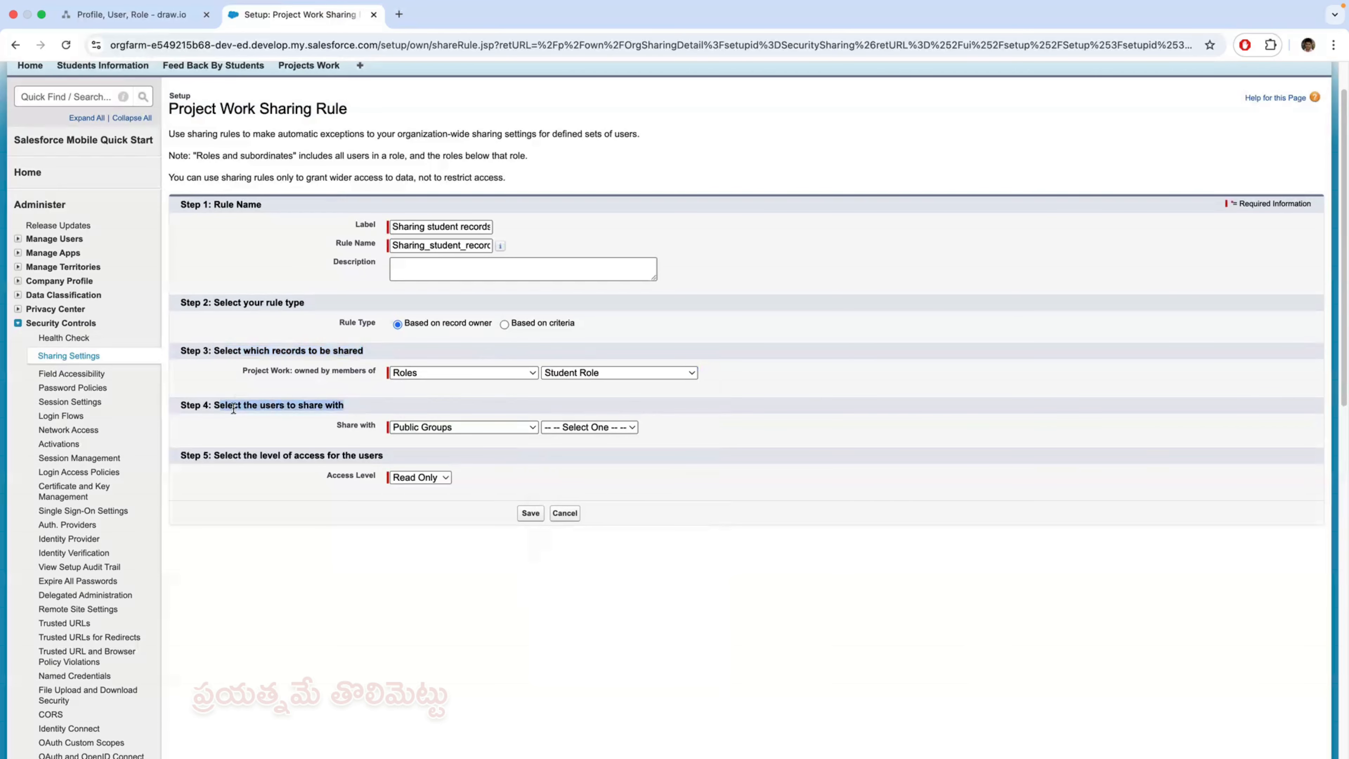
scroll(528, 468, down, 3)
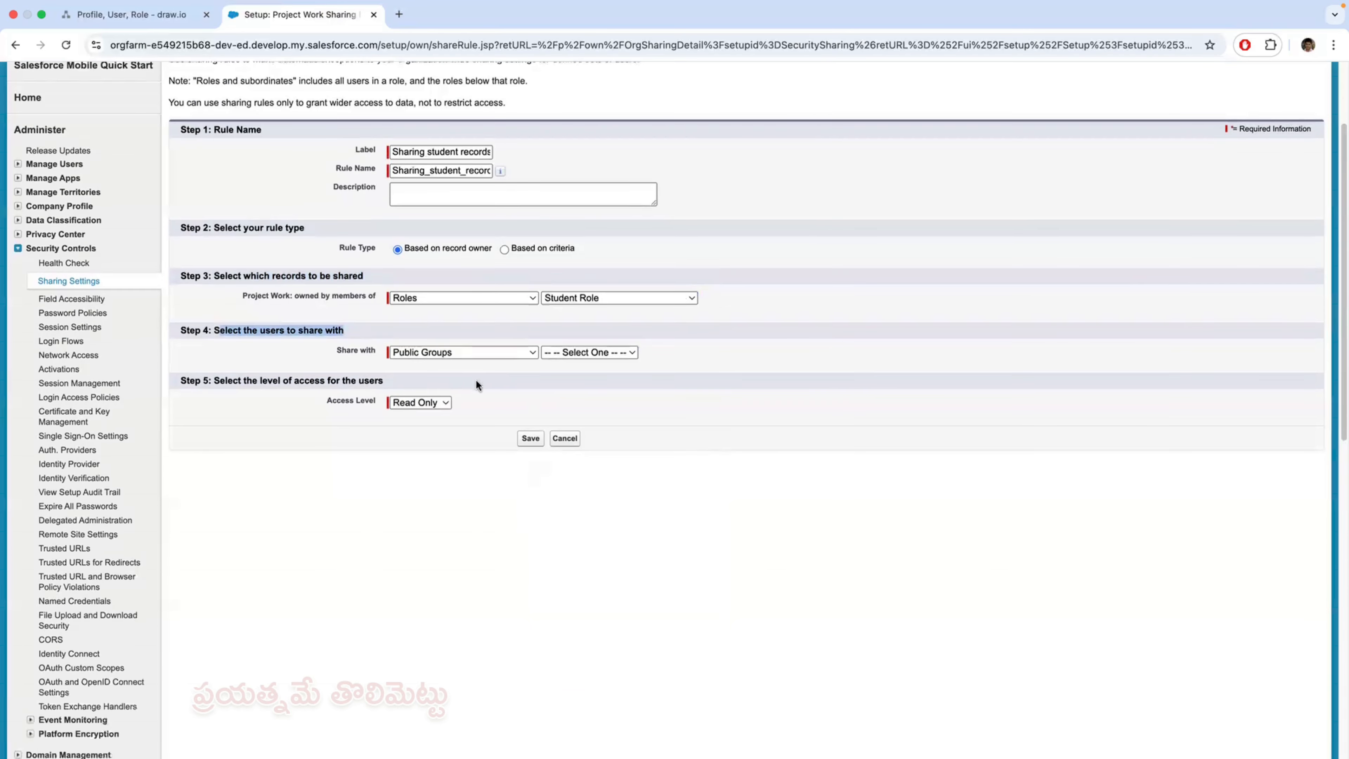
click(515, 350)
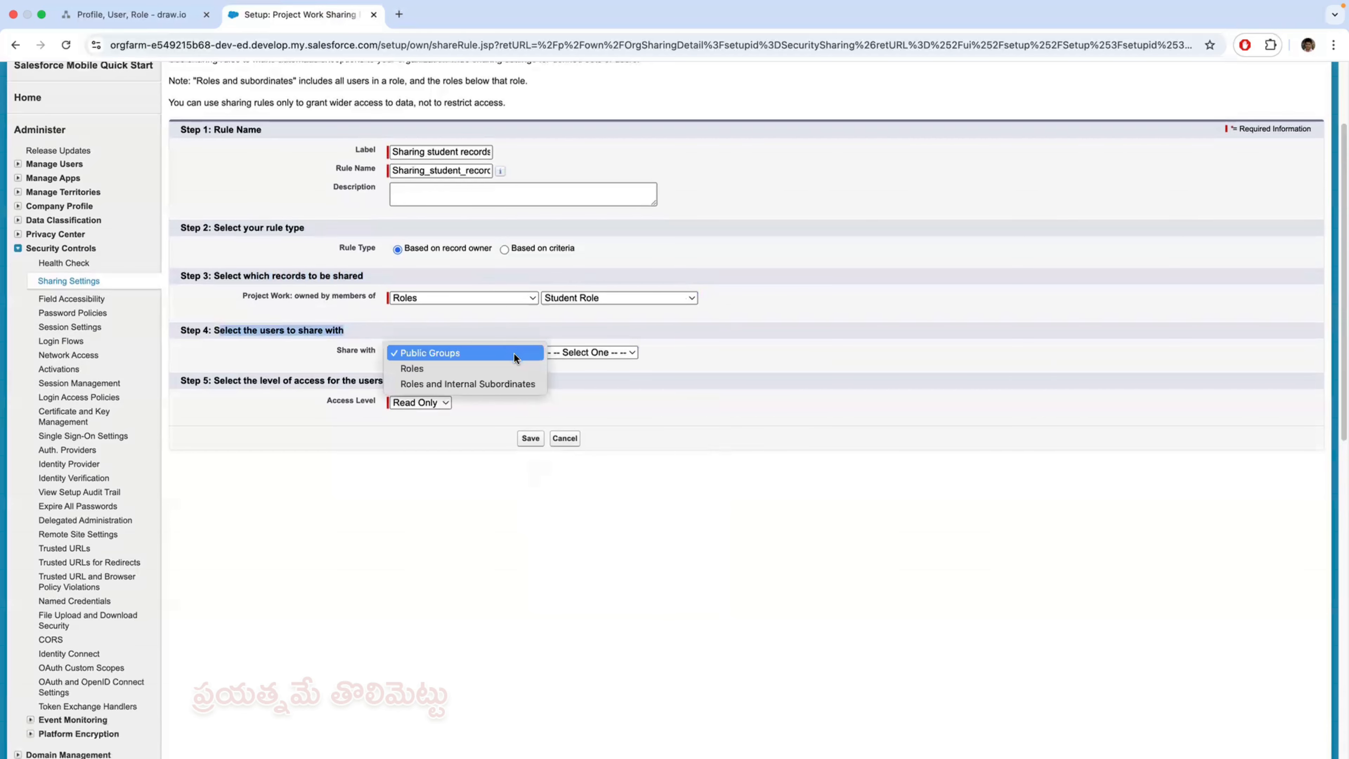
click(492, 364)
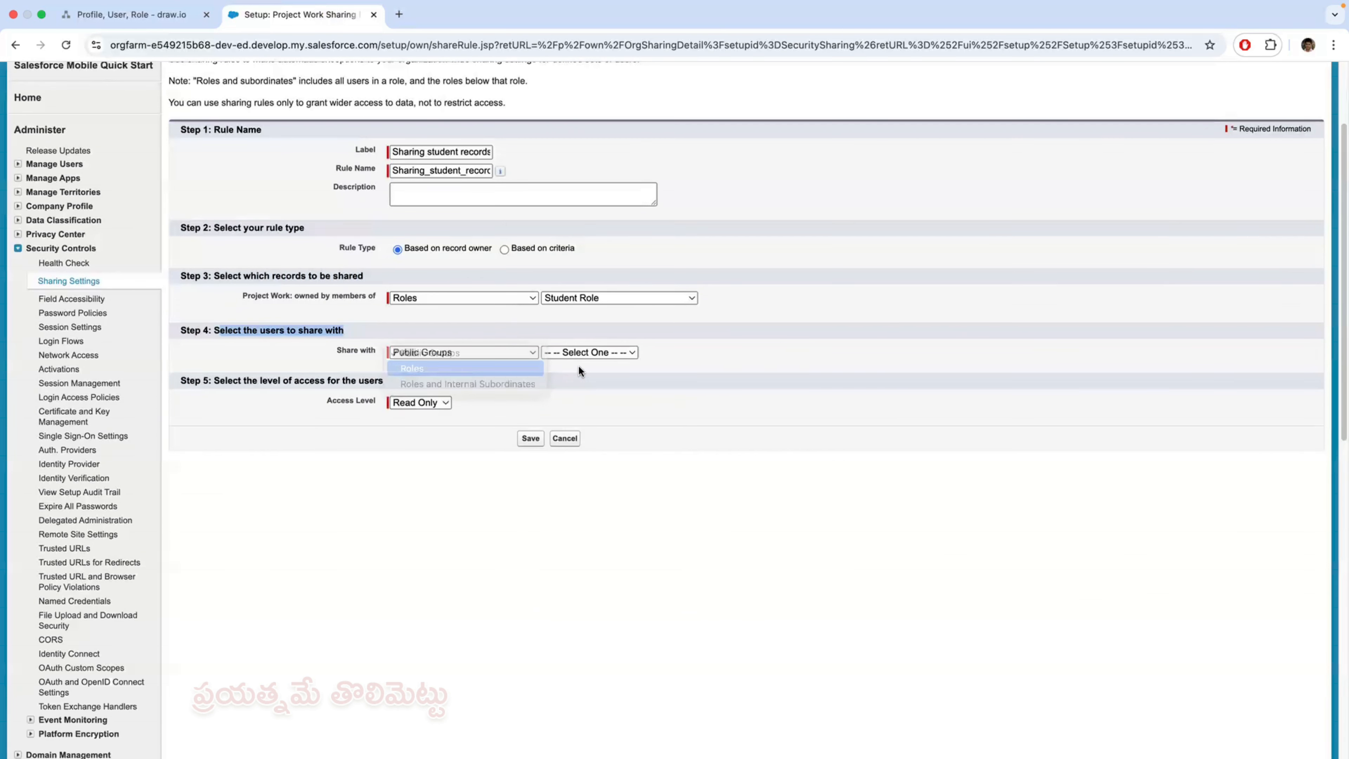
click(669, 352)
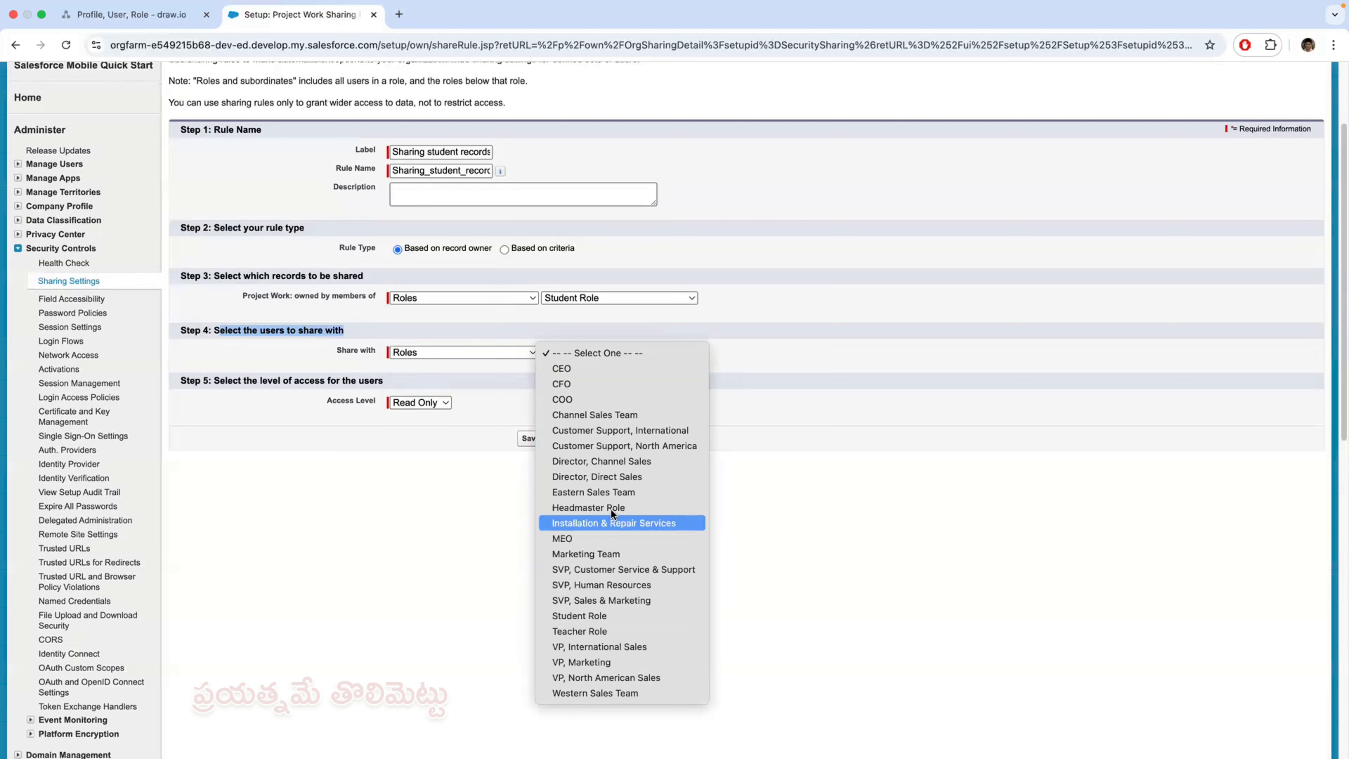
key(Escape)
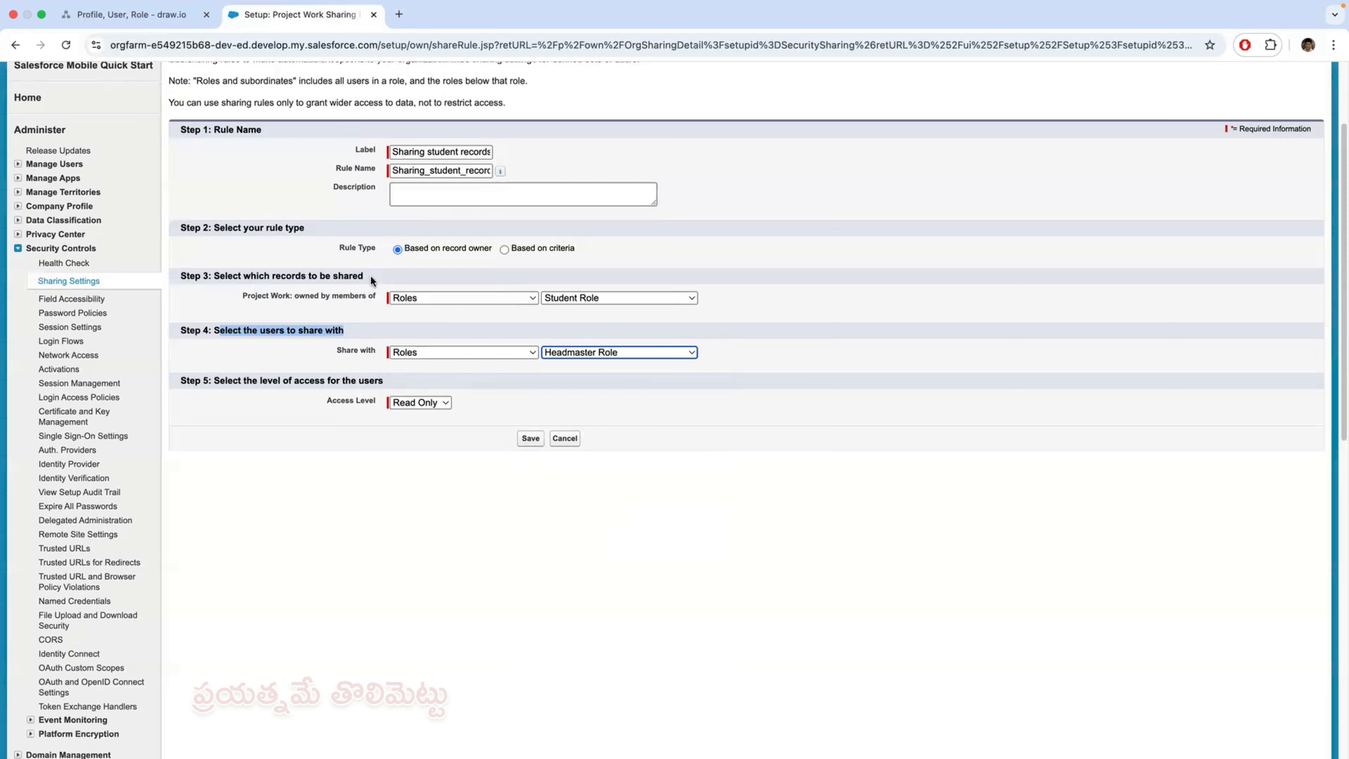
Step: Review the chosen record owners and recipients, and set the rule's access level to Read/Write
drag(366, 276, 215, 274)
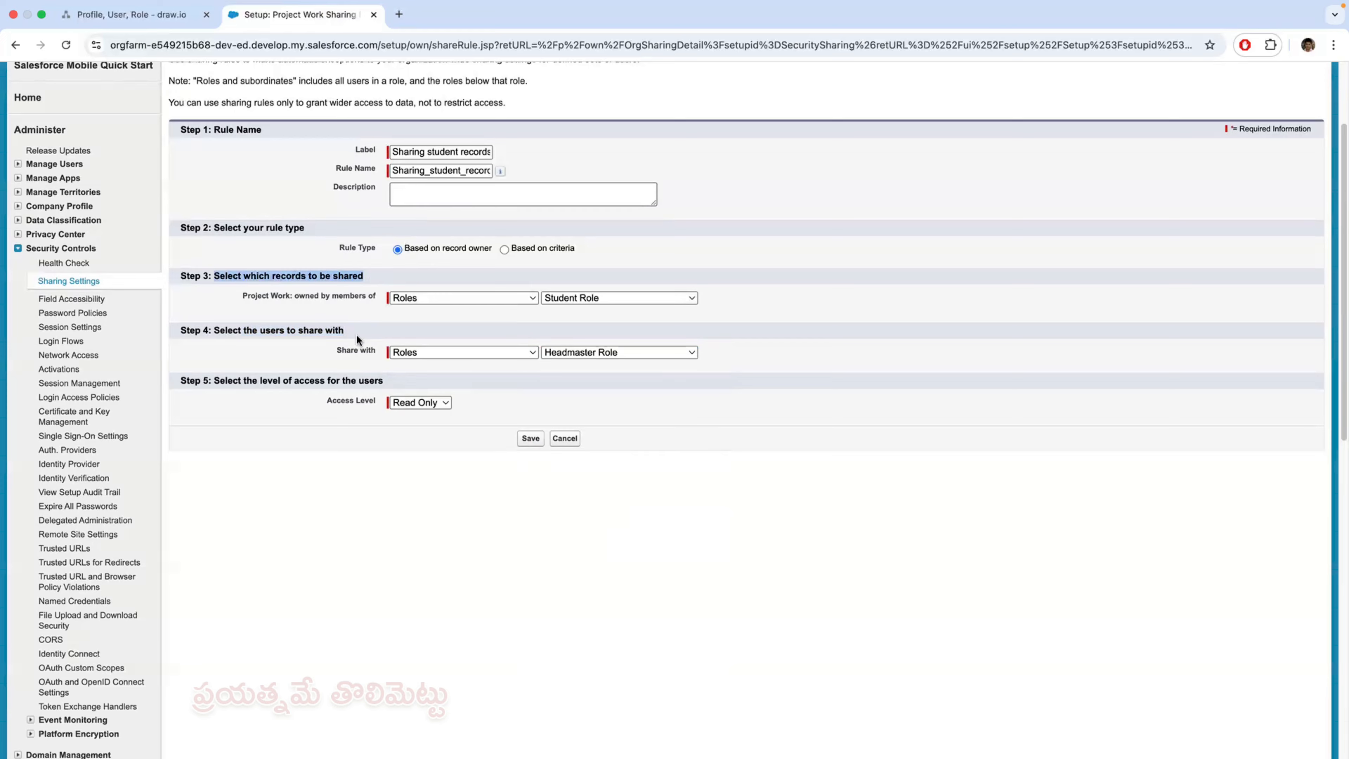
drag(343, 329, 227, 326)
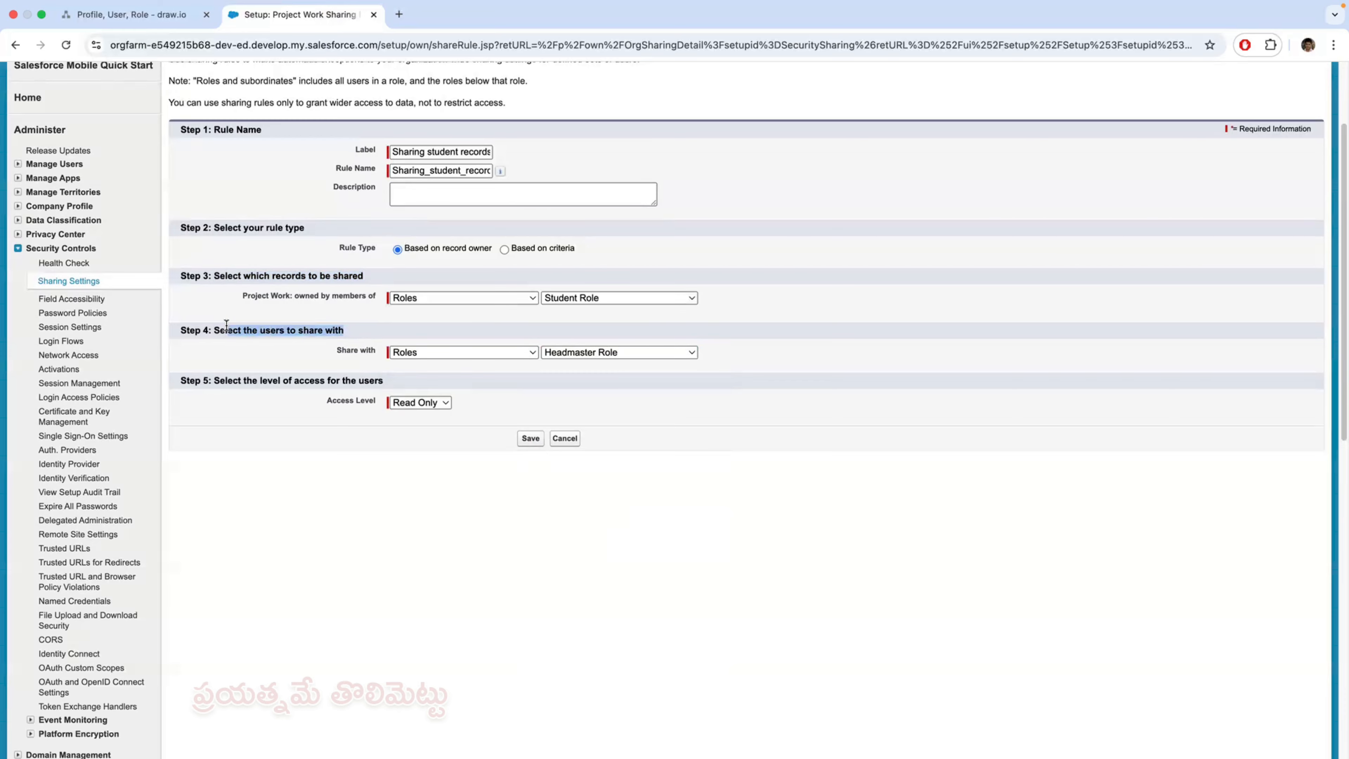
click(271, 301)
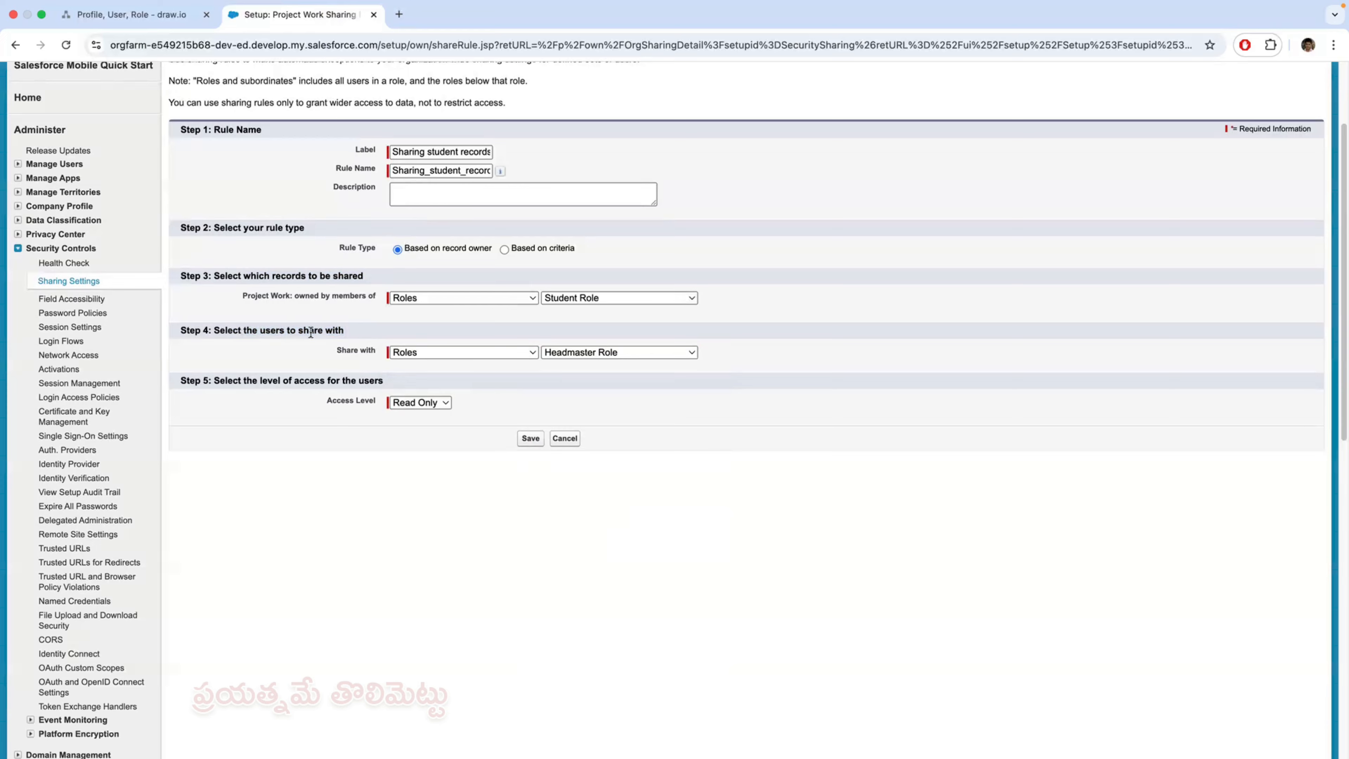
click(425, 403)
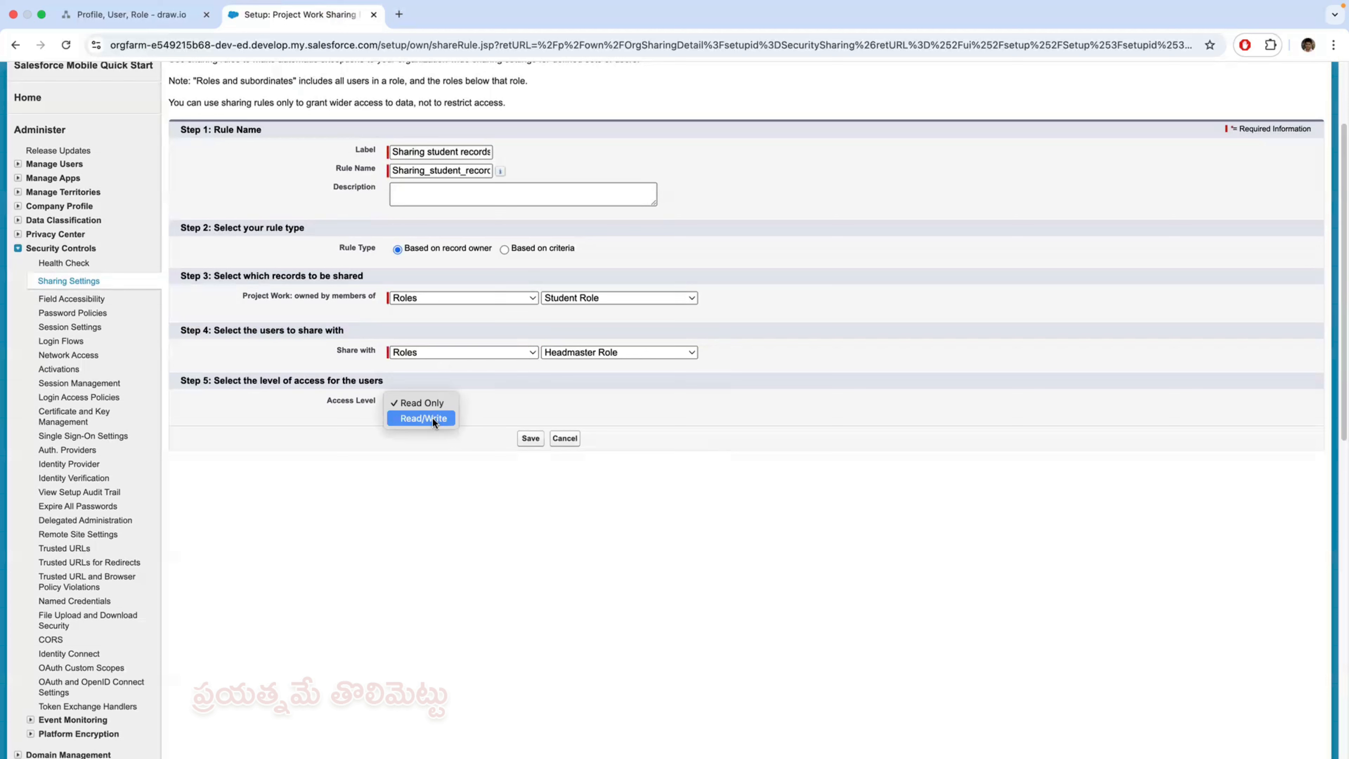
click(433, 417)
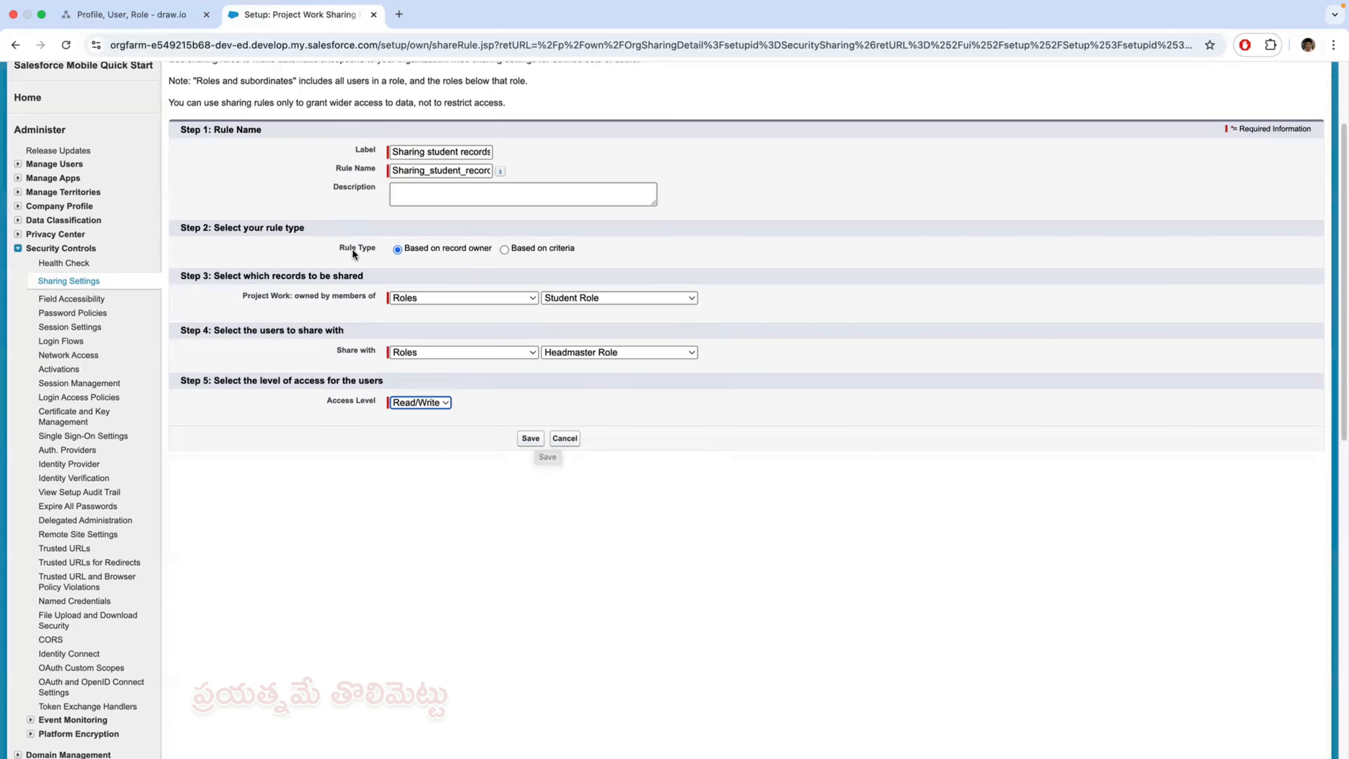
Step: Open the Projects Work page in a separate browser tab, keeping the unsaved sharing rule form open
scroll(111, 150, up, 3)
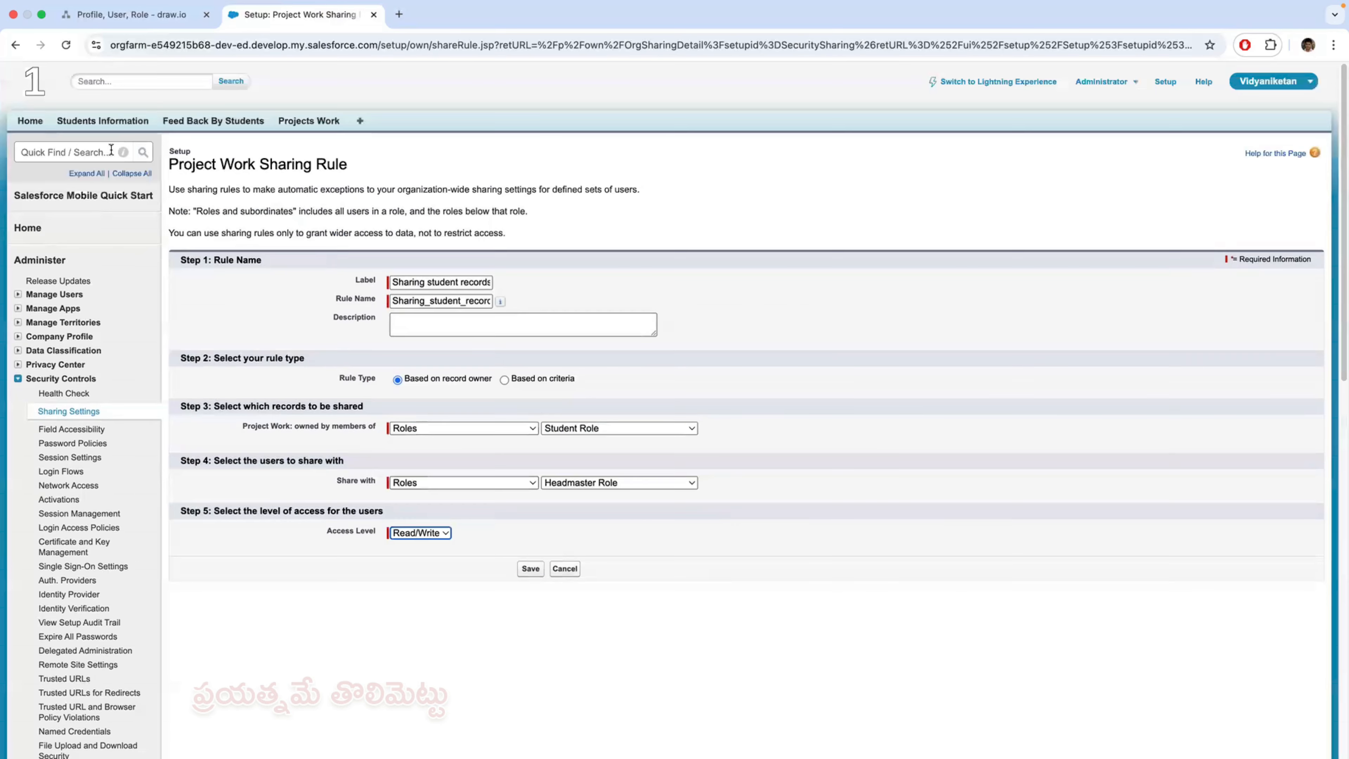
right_click(317, 120)
click(462, 85)
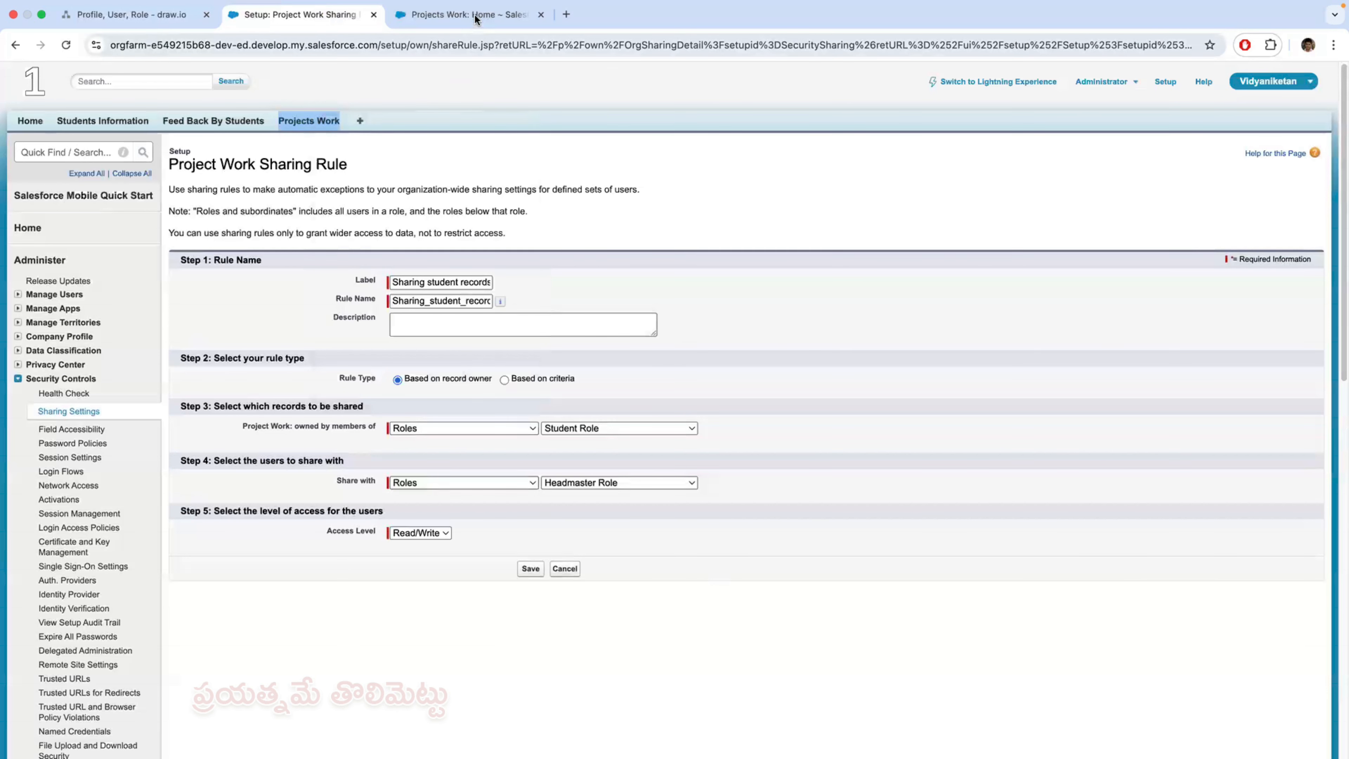
click(470, 17)
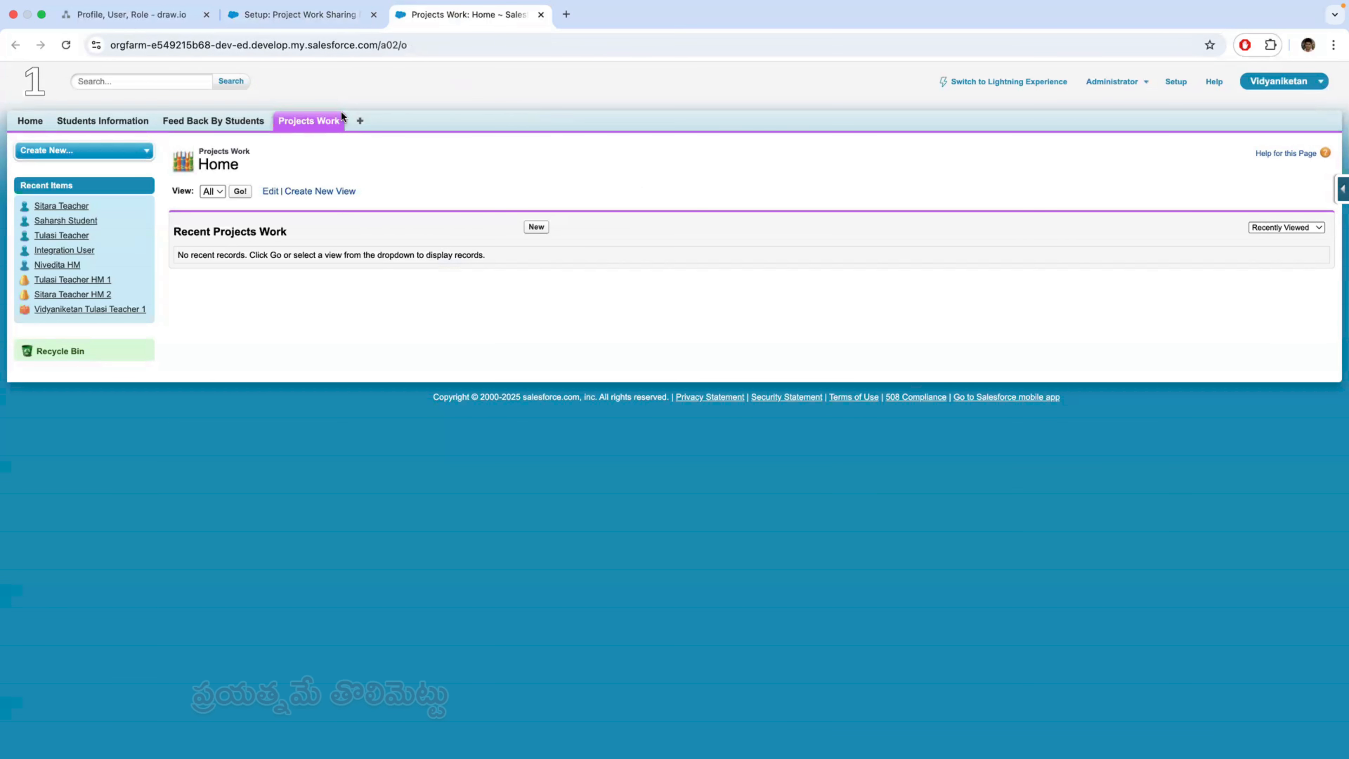
click(373, 26)
click(470, 14)
Step: Find the Users list in Setup by searching for "user" and copy the username of the Headmaster Role user
click(1176, 82)
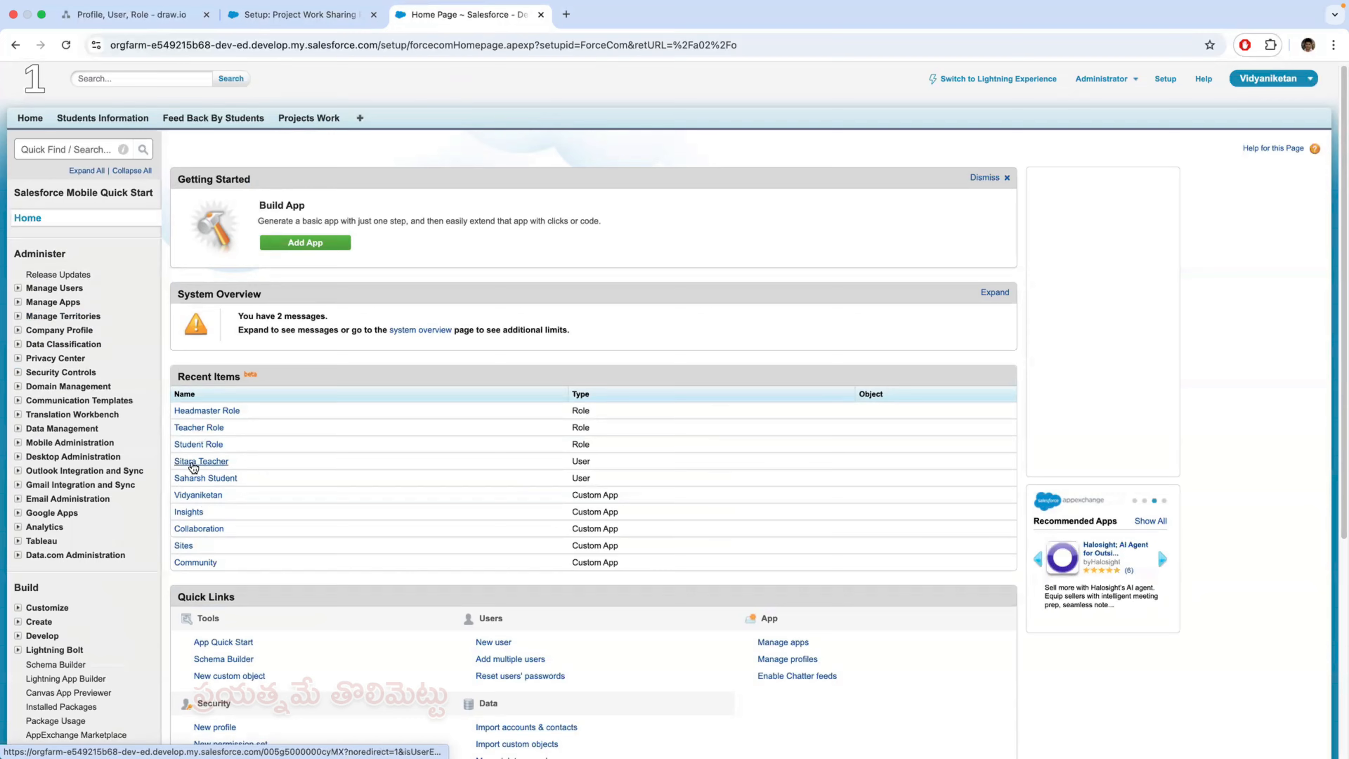
click(83, 151)
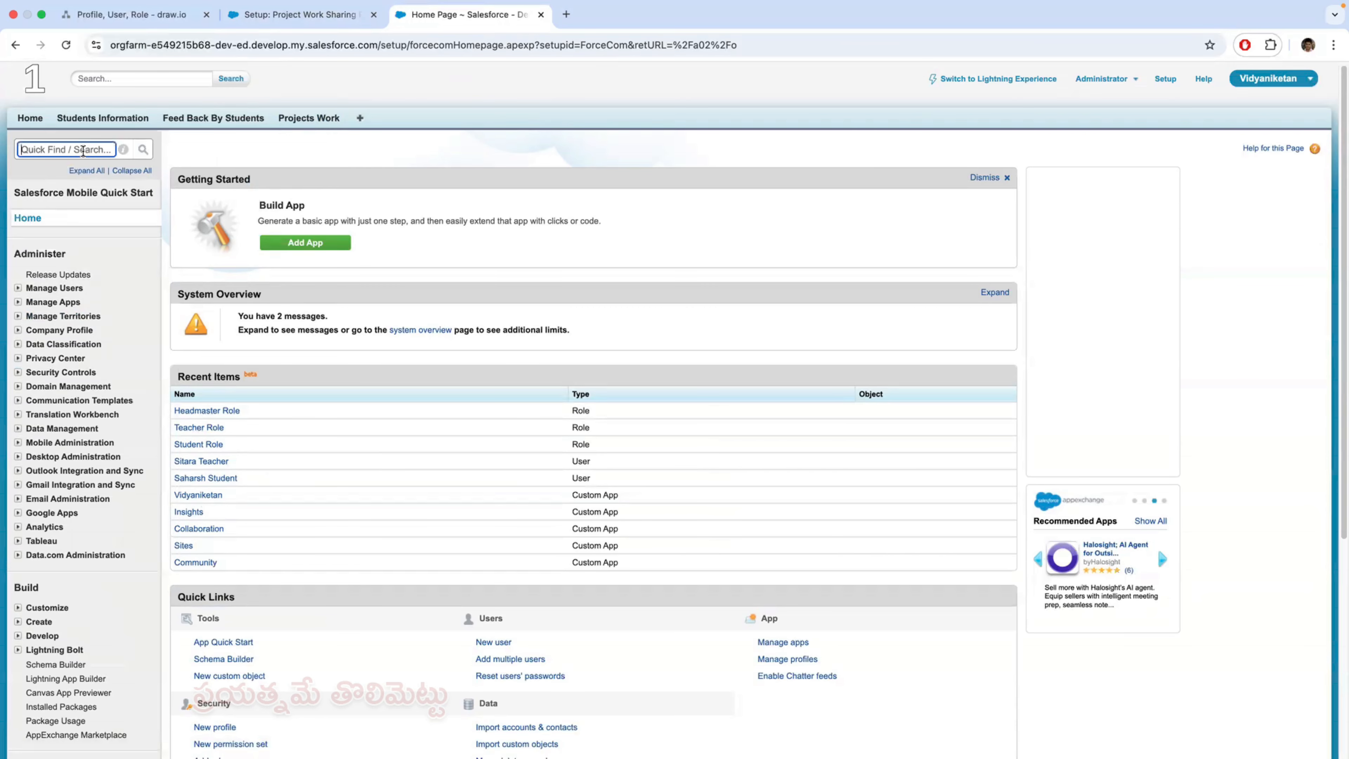
text(user)
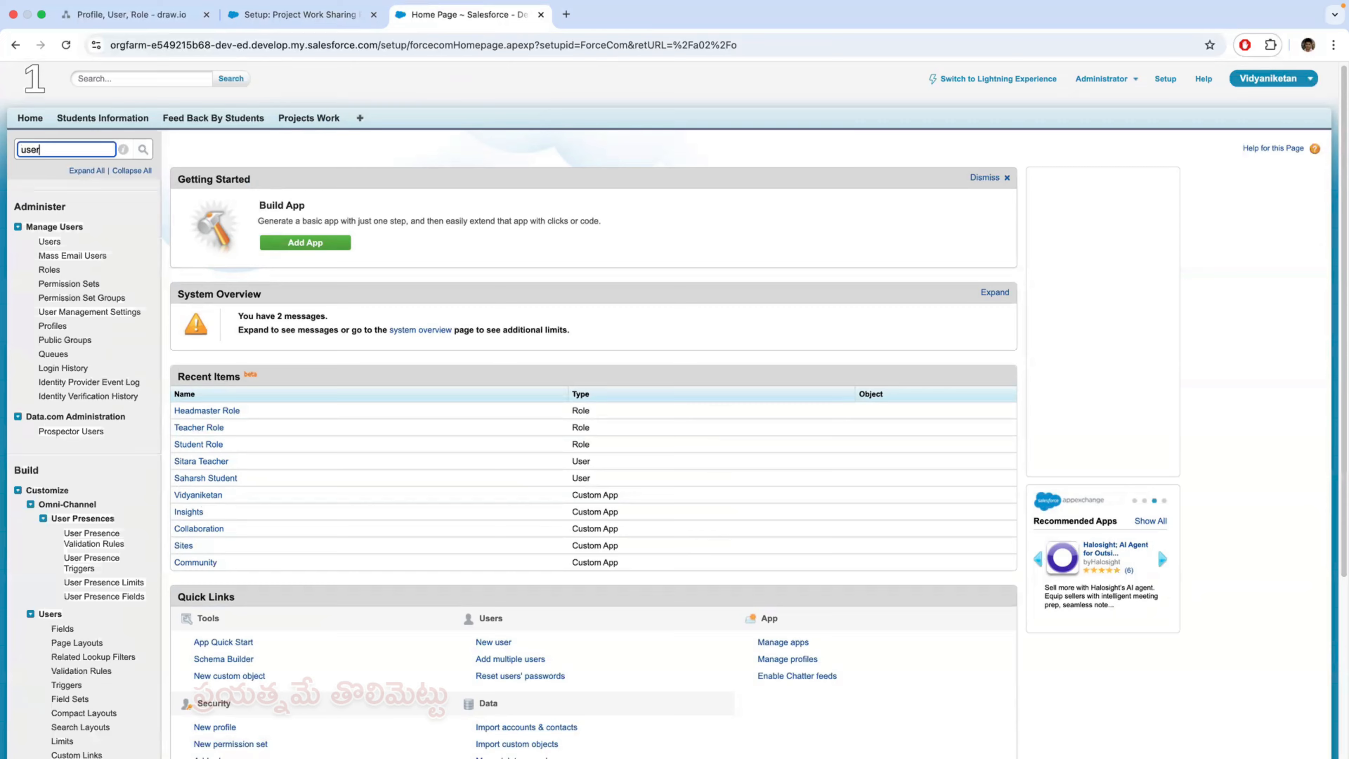
click(50, 242)
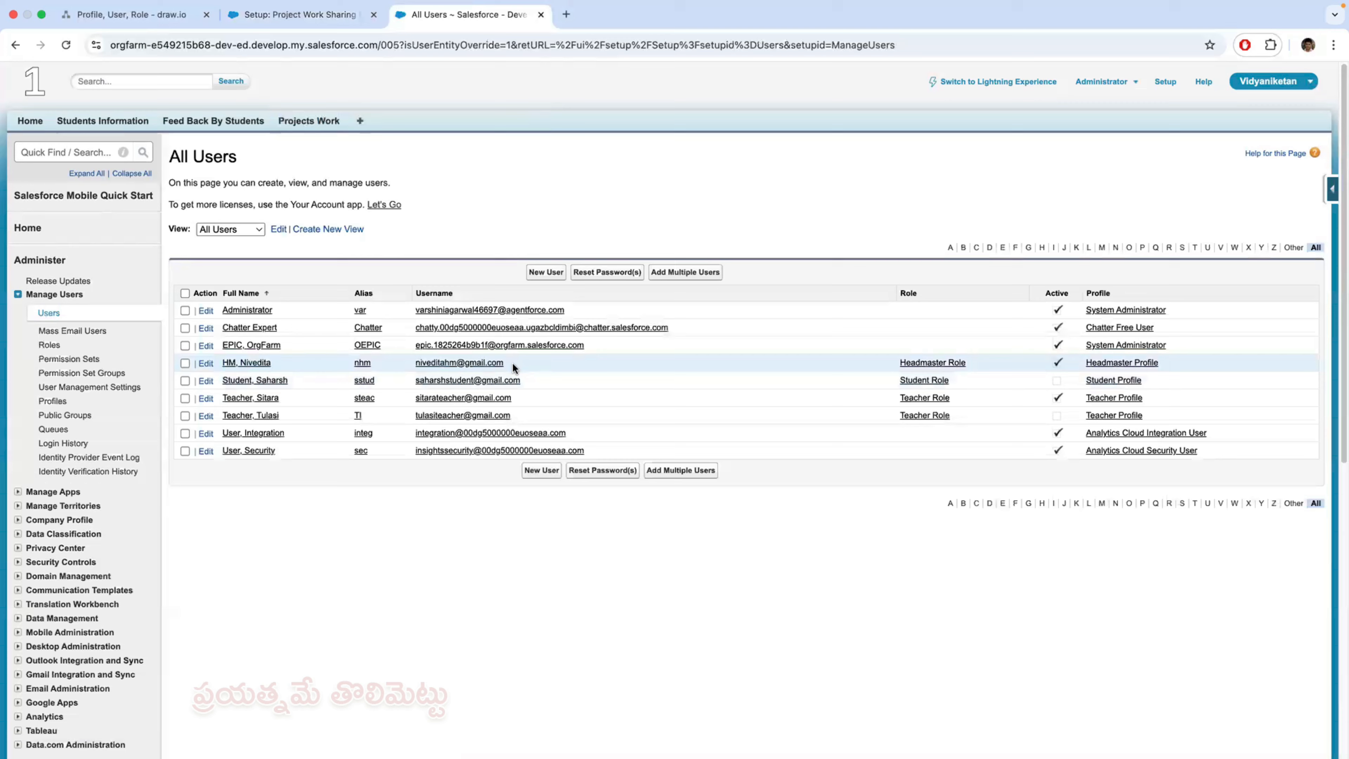
drag(504, 364, 416, 363)
key(super+c)
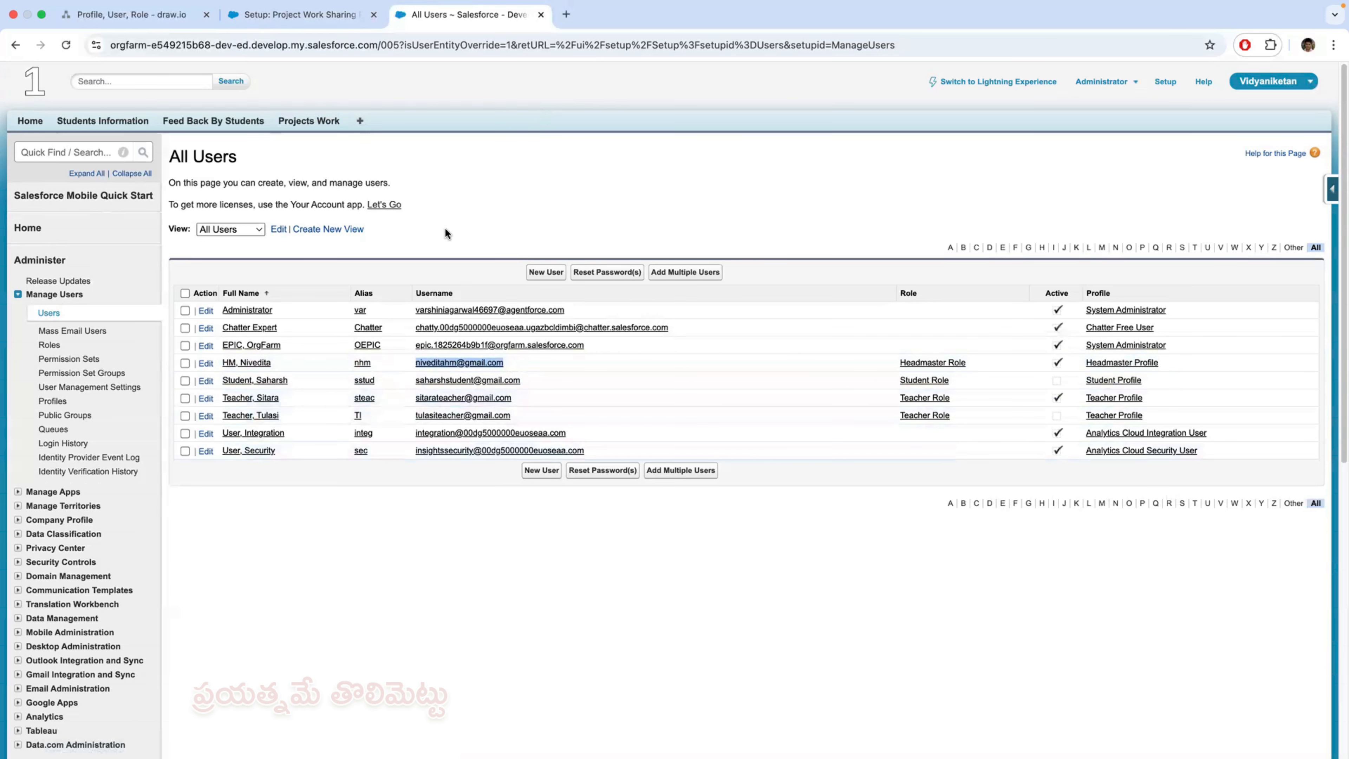
Step: Switch to Safari and log in to Salesforce as the headmaster with the copied username and the account password, without saving the password
click(298, 14)
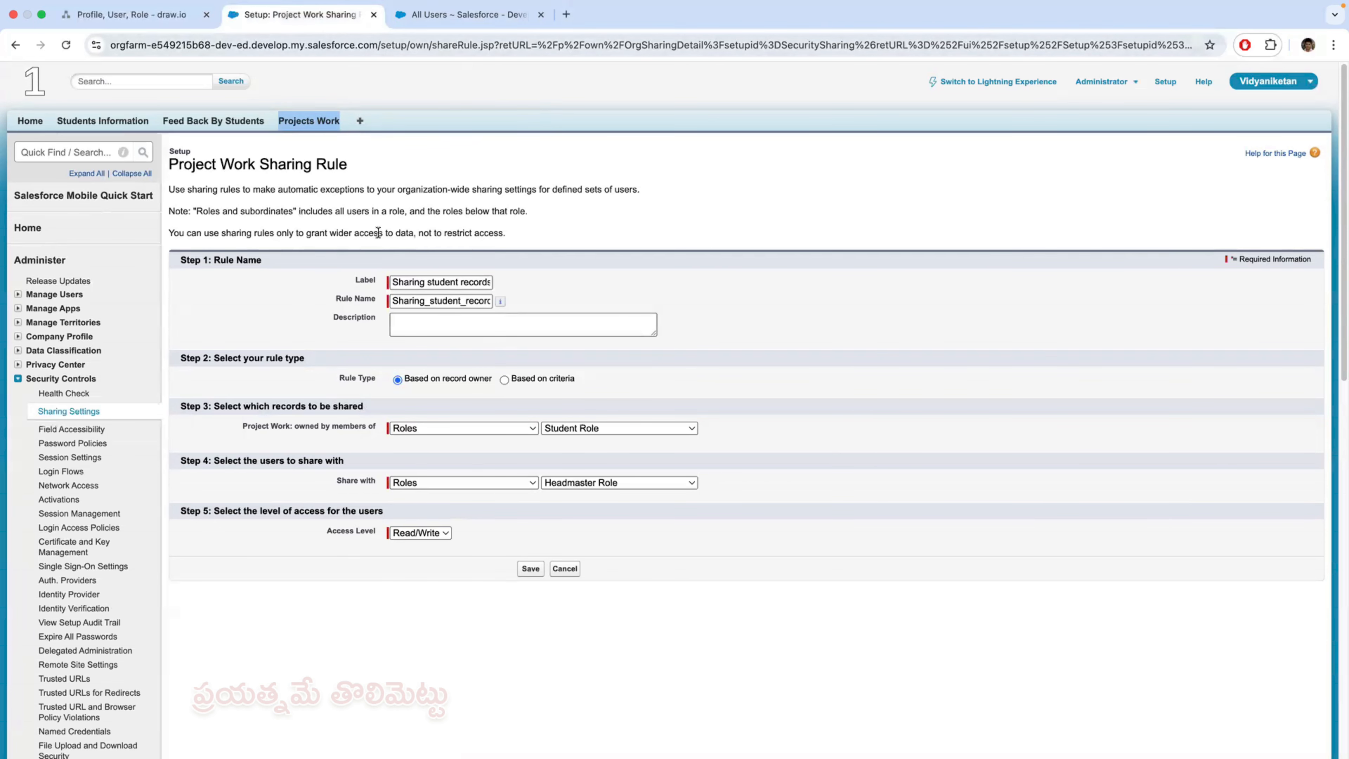
click(473, 21)
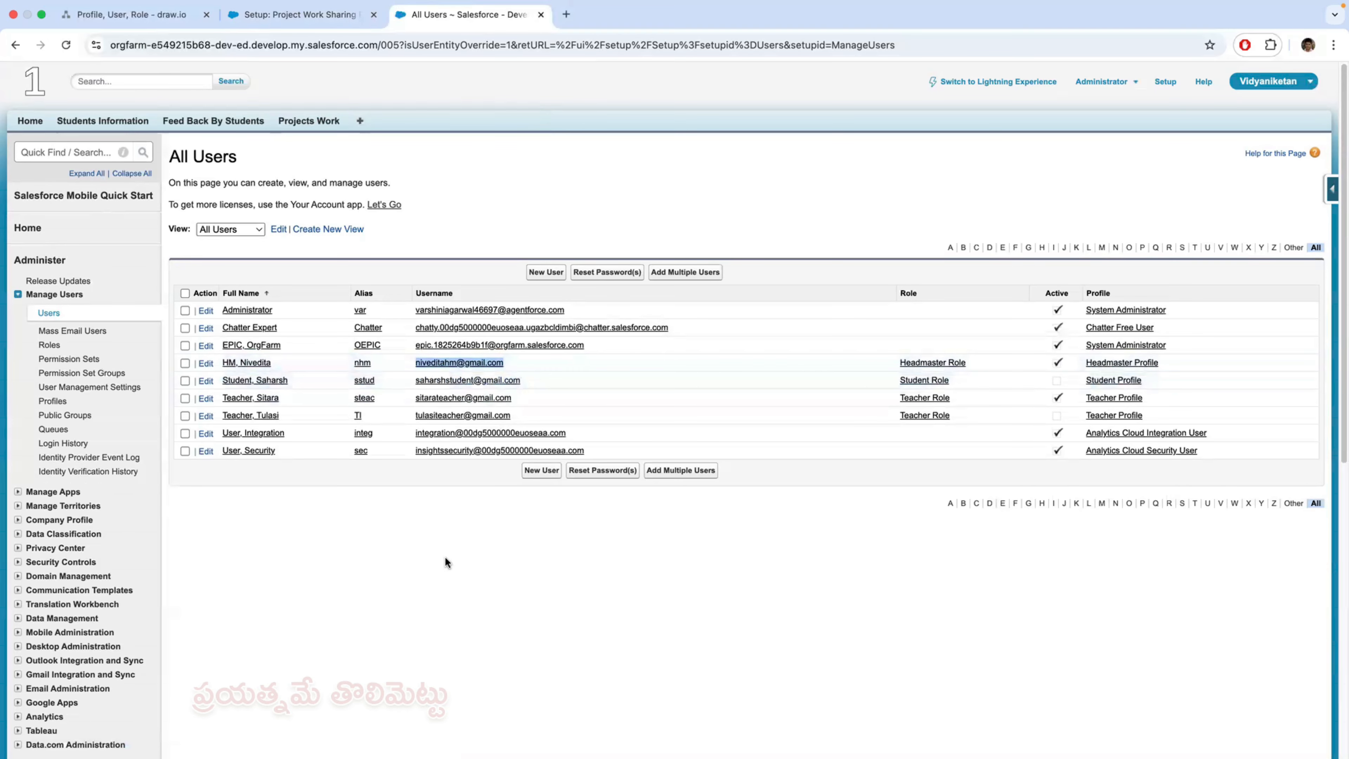
key(super+Tab)
key(super+Tab)
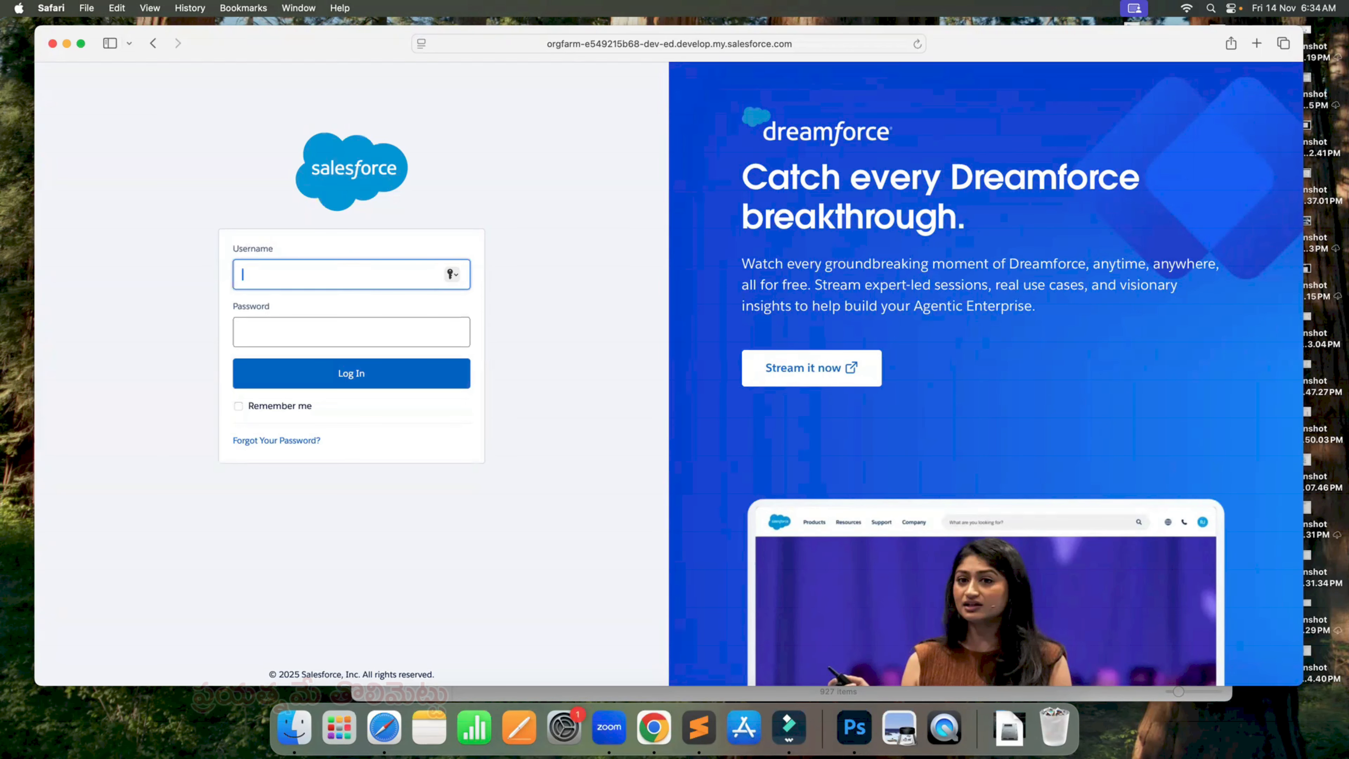
key(super+v)
click(275, 336)
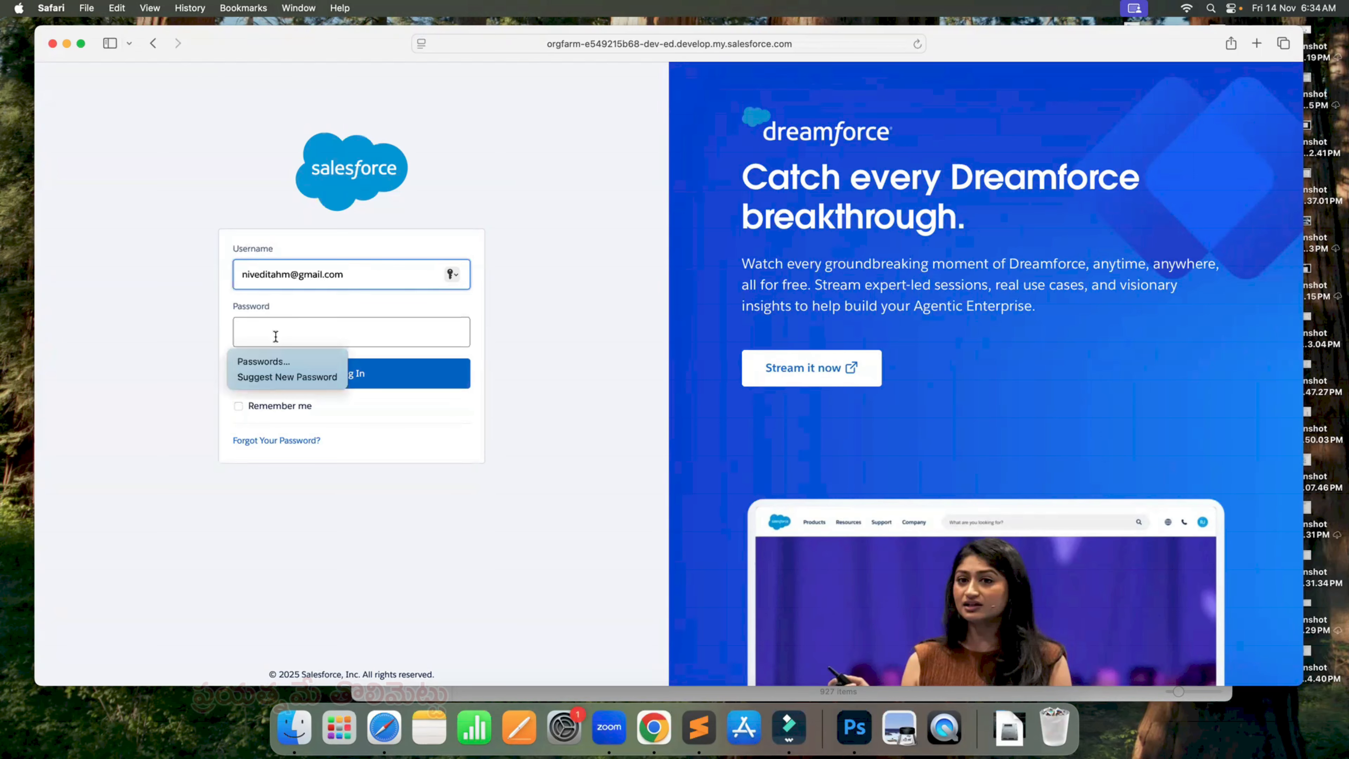
text(•)
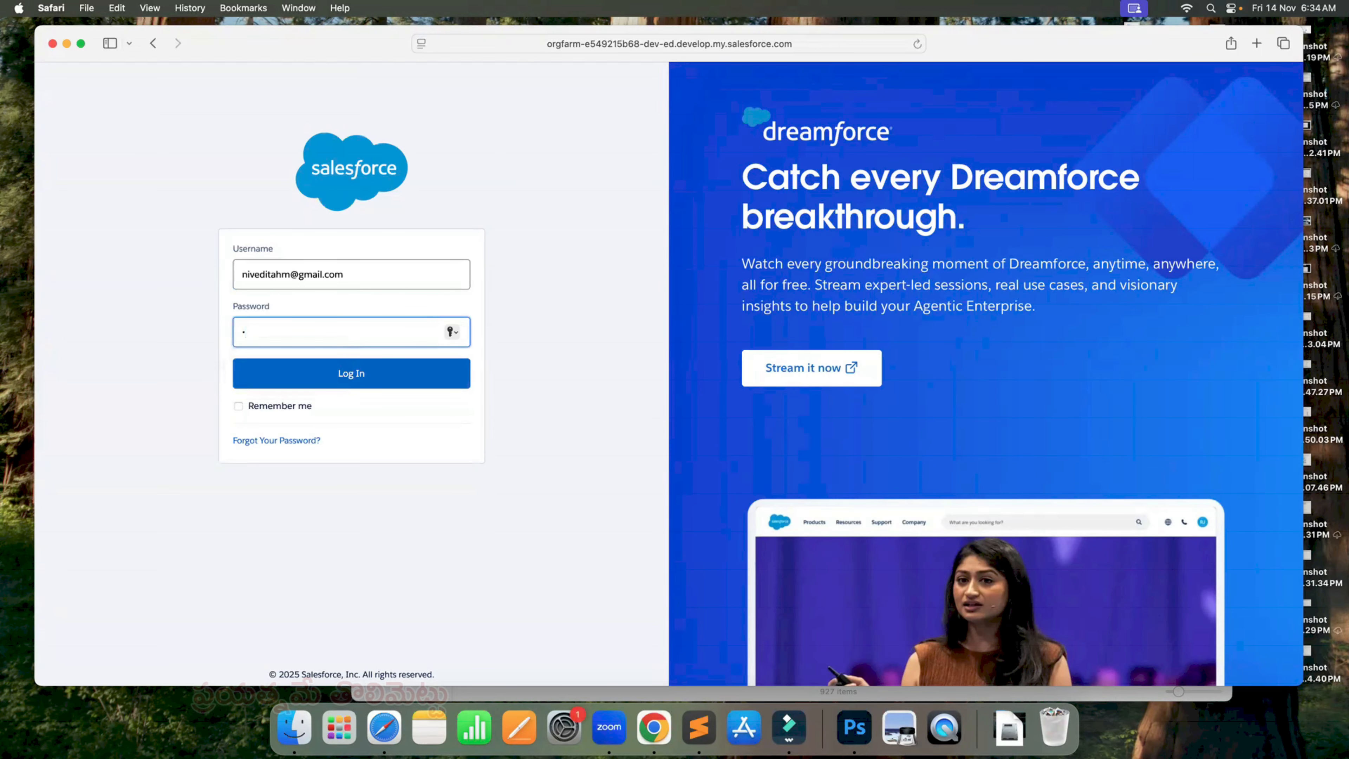
text(•••••••)
click(298, 380)
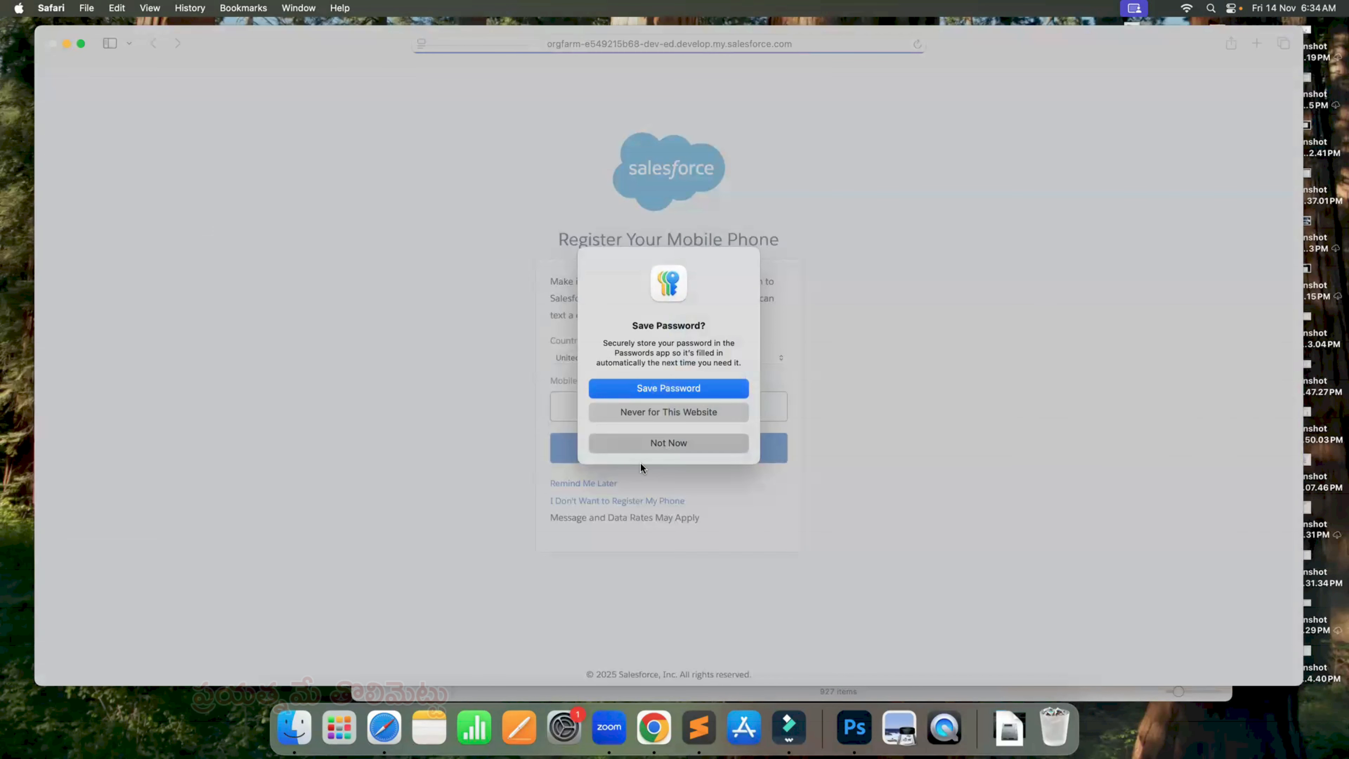
click(665, 443)
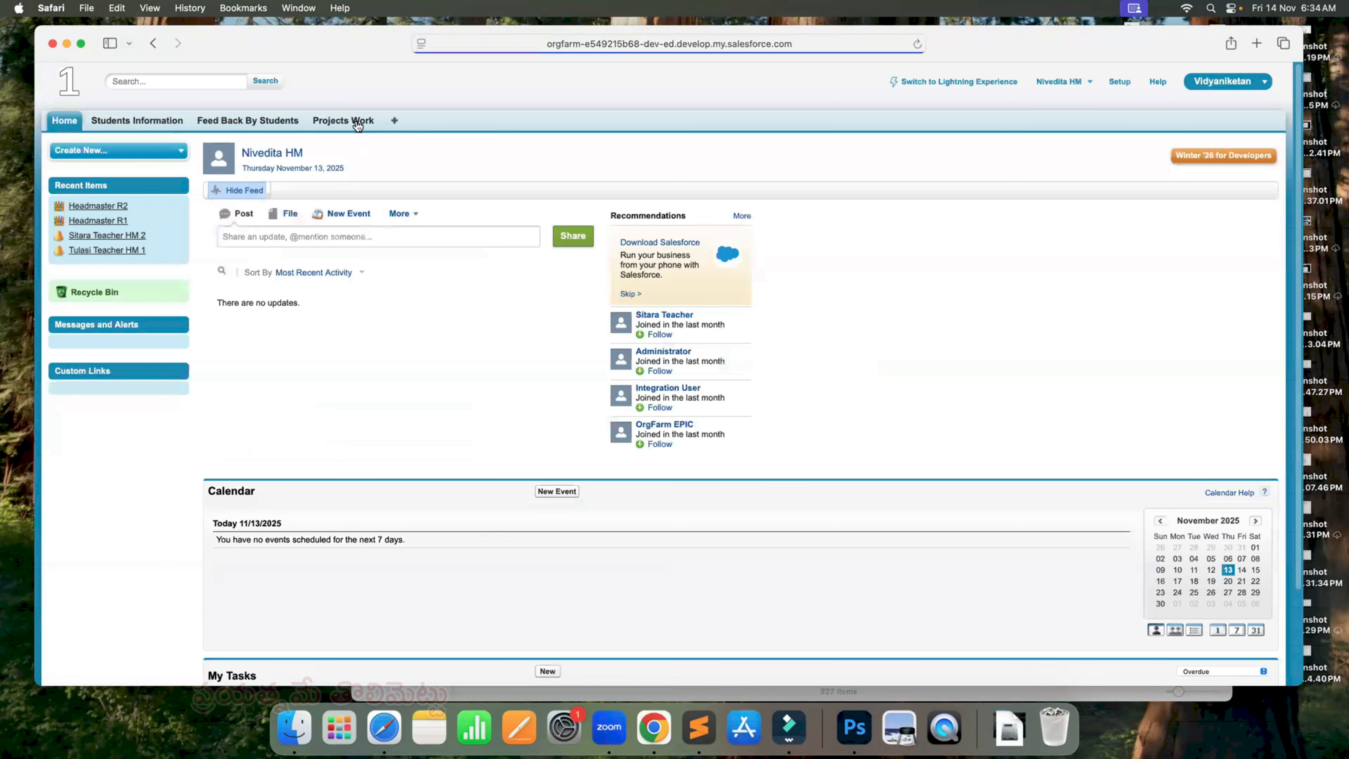
Step: Open Projects Work as the headmaster and list the project work records in the All view
click(357, 126)
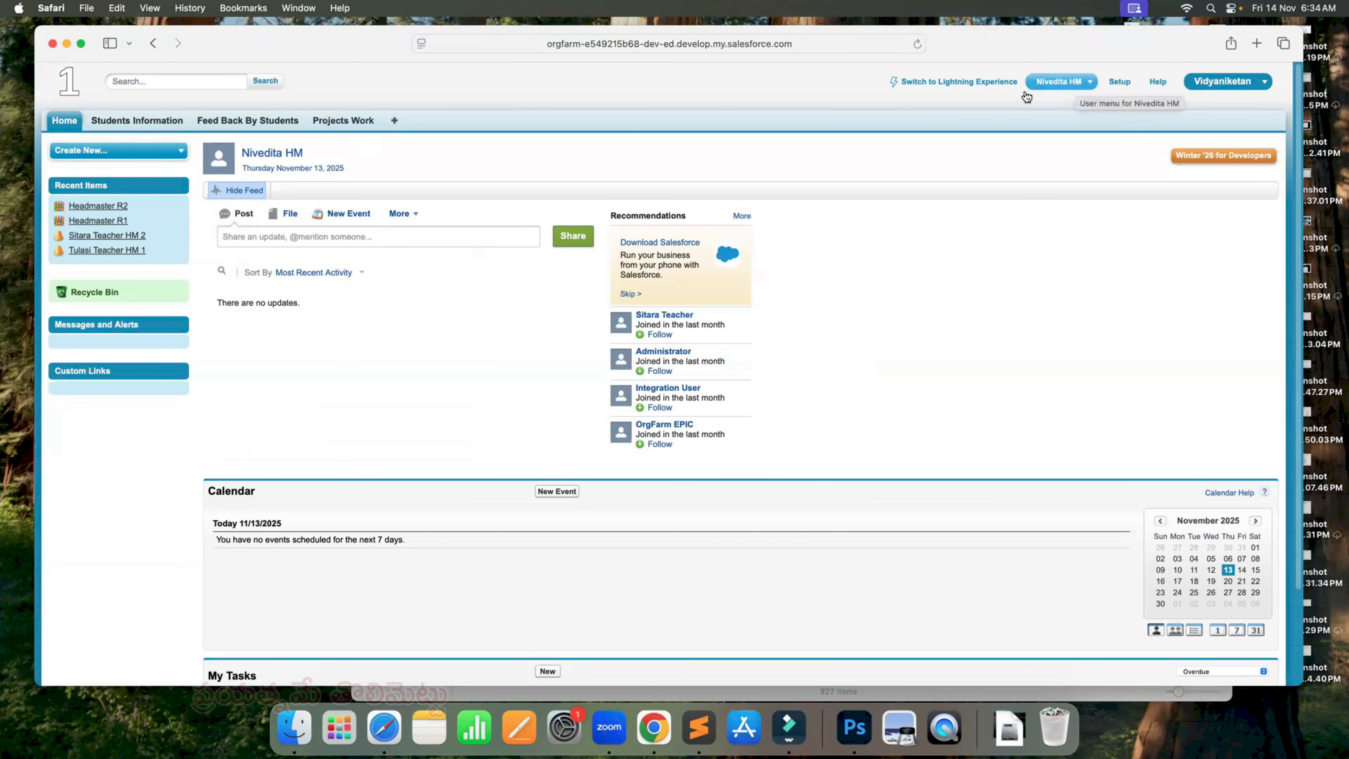
click(359, 121)
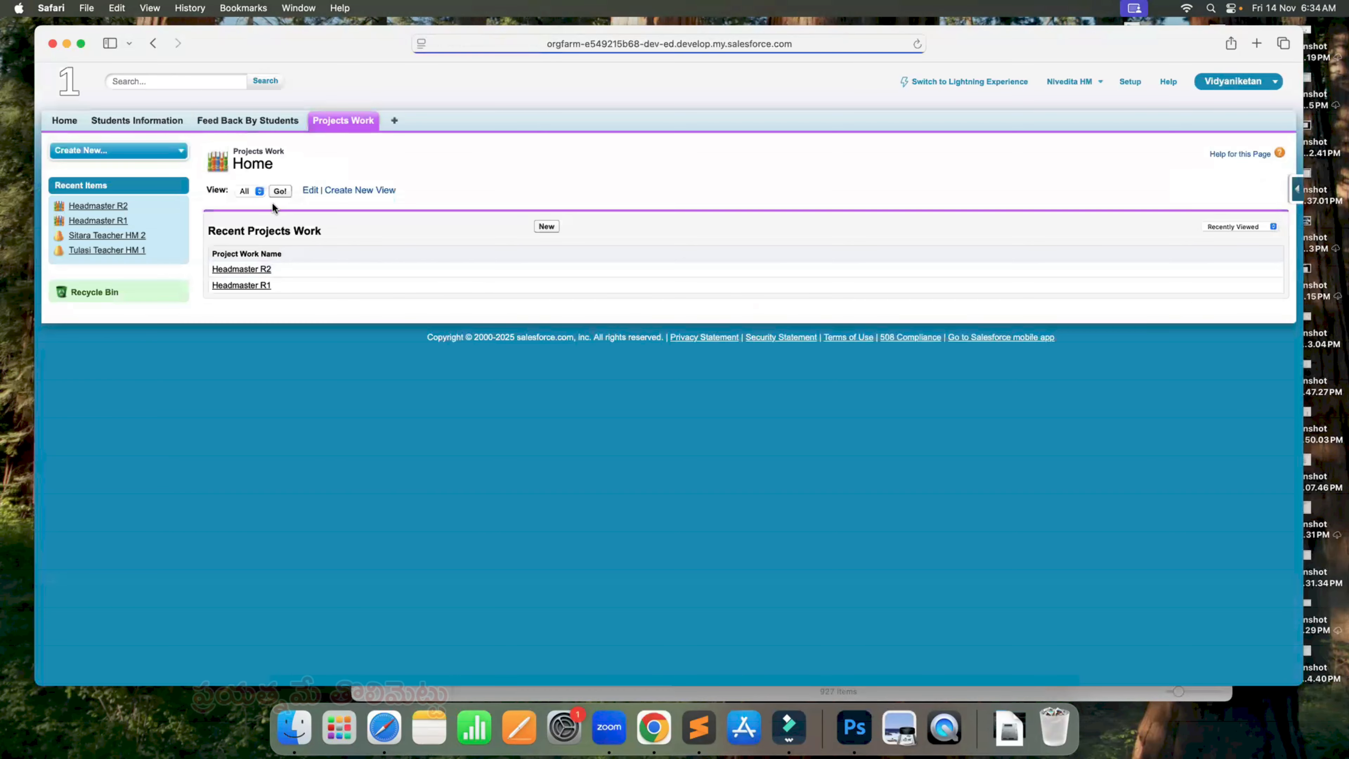
click(243, 192)
click(281, 191)
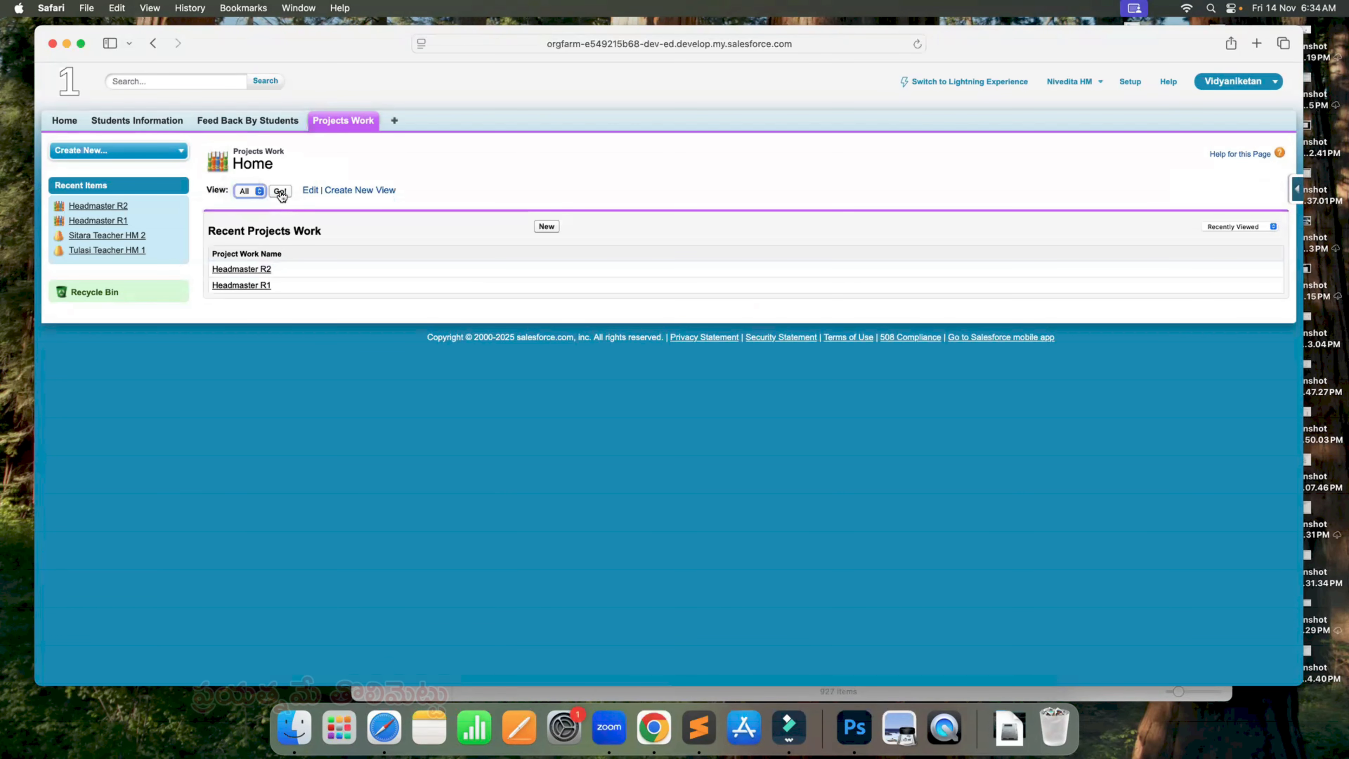
click(281, 192)
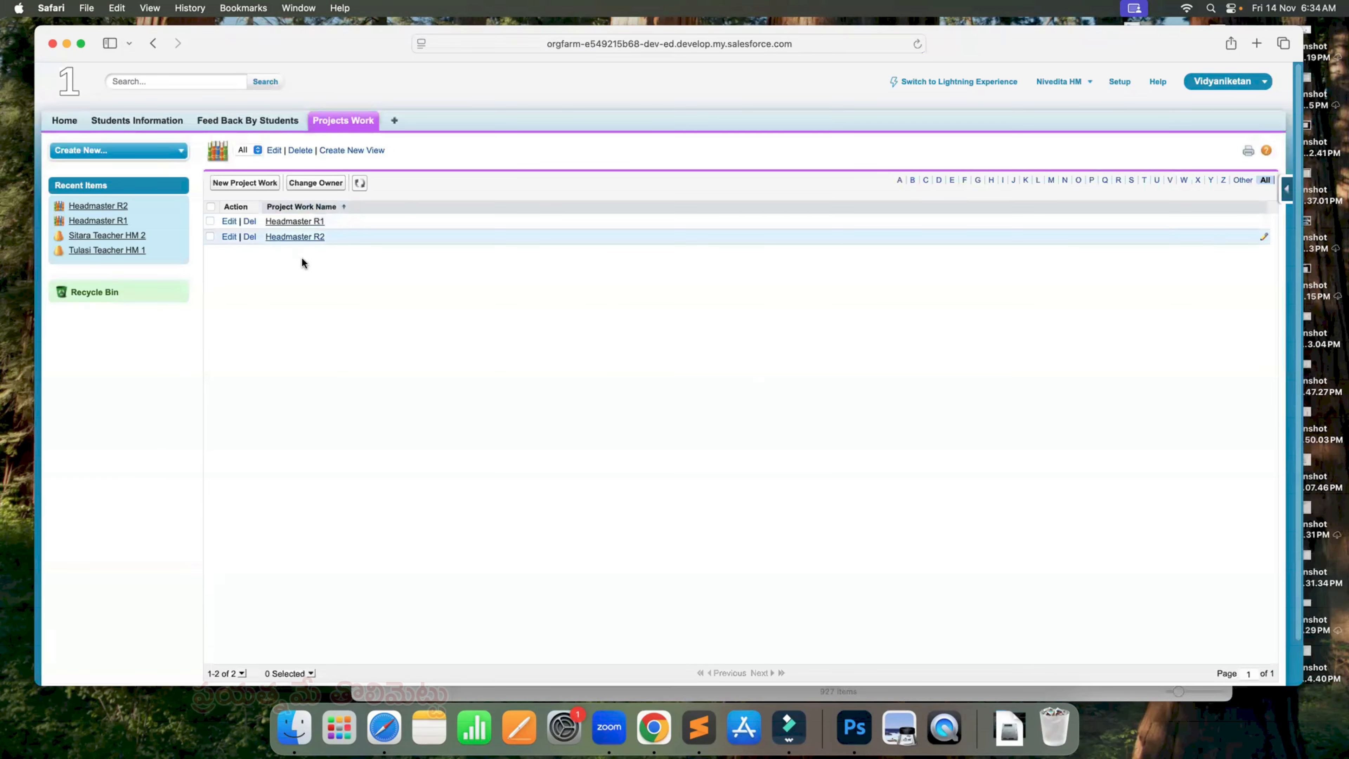
Step: Check the owner and creator of the Headmaster R1 and Headmaster R2 records, and return to the Projects Work home page
click(298, 221)
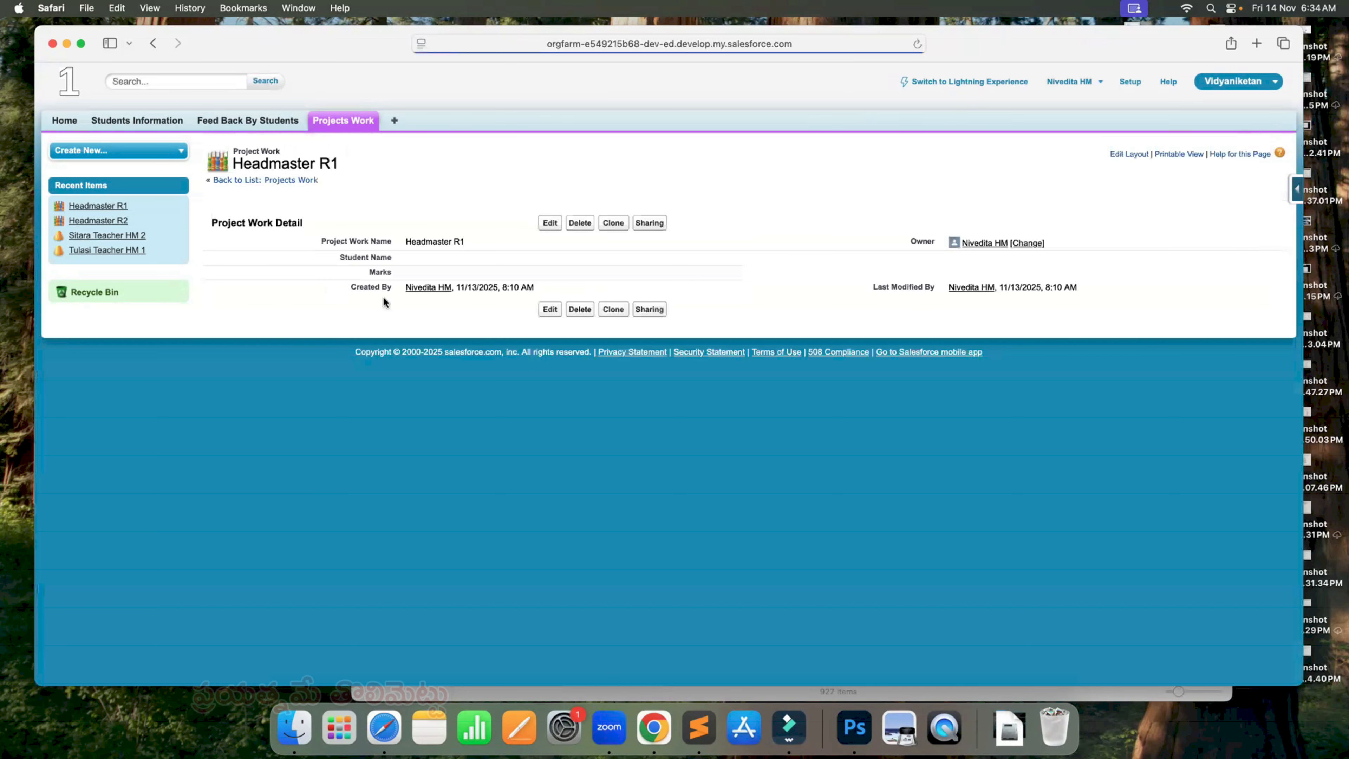
drag(344, 282, 400, 285)
click(349, 121)
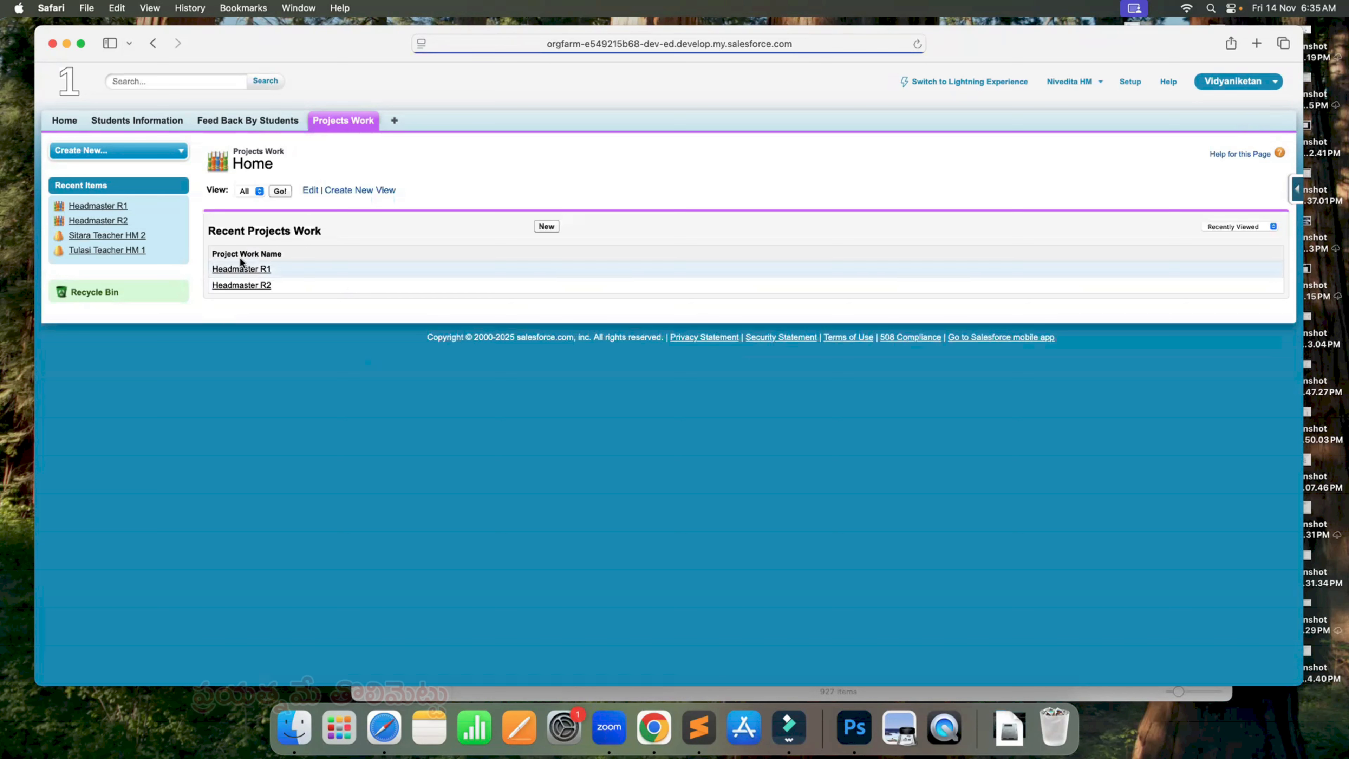
click(242, 286)
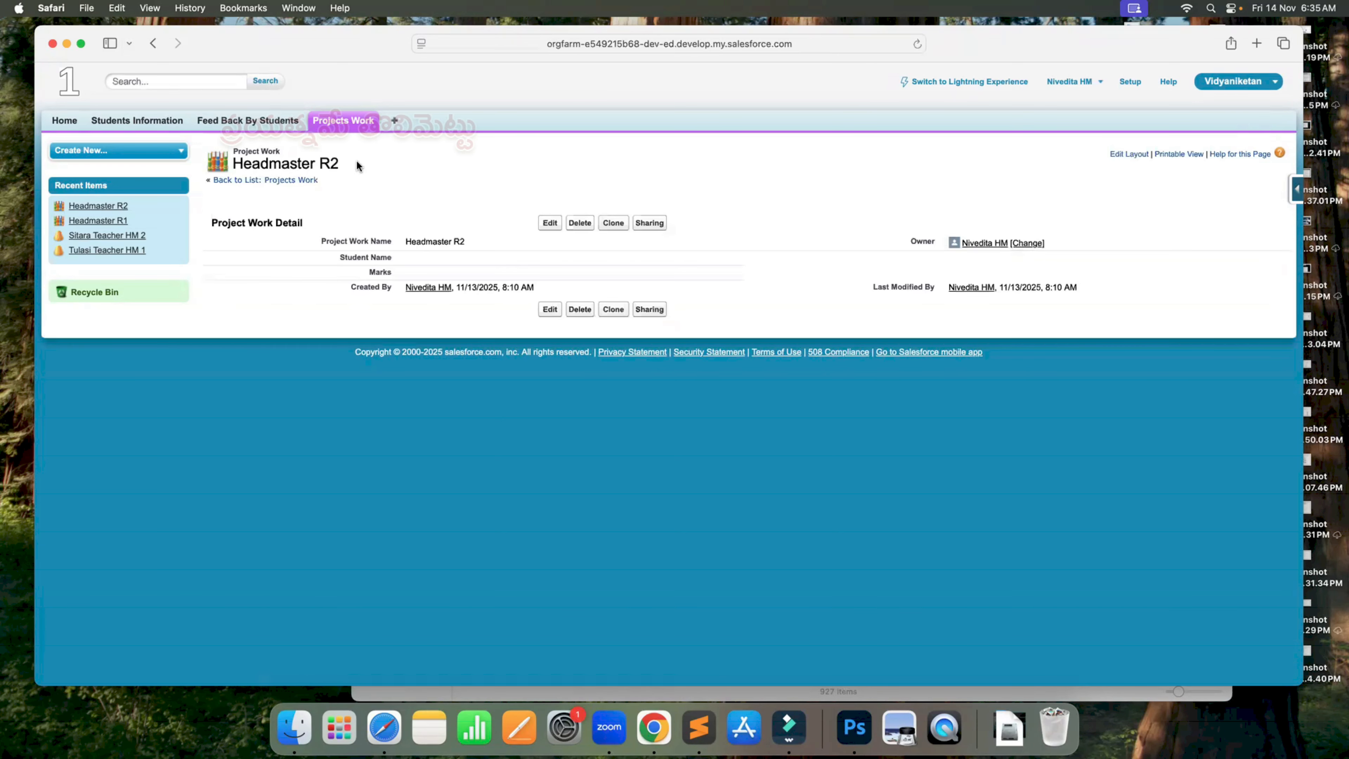
click(351, 129)
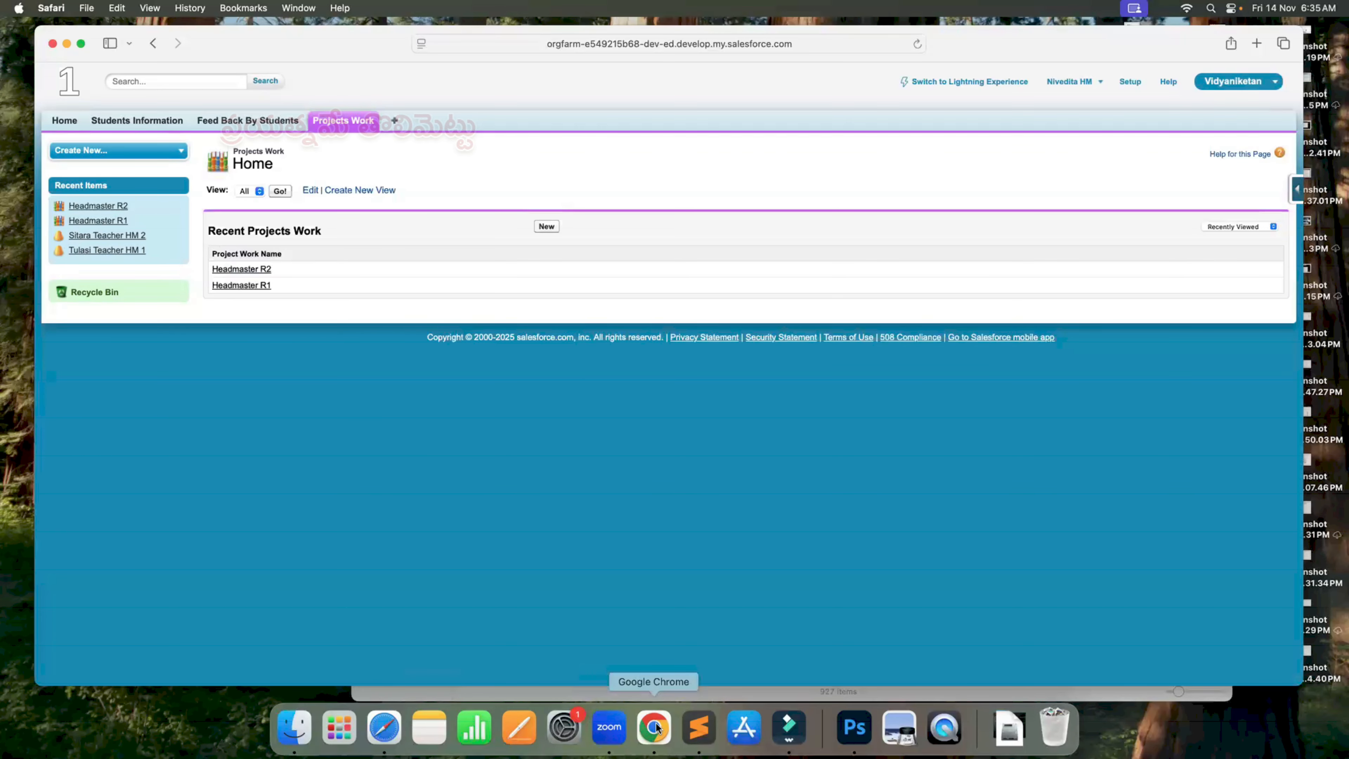
Step: Switch back to Chrome and compare the unsaved sharing rule form with the sharing settings sketch in draw.io
click(641, 736)
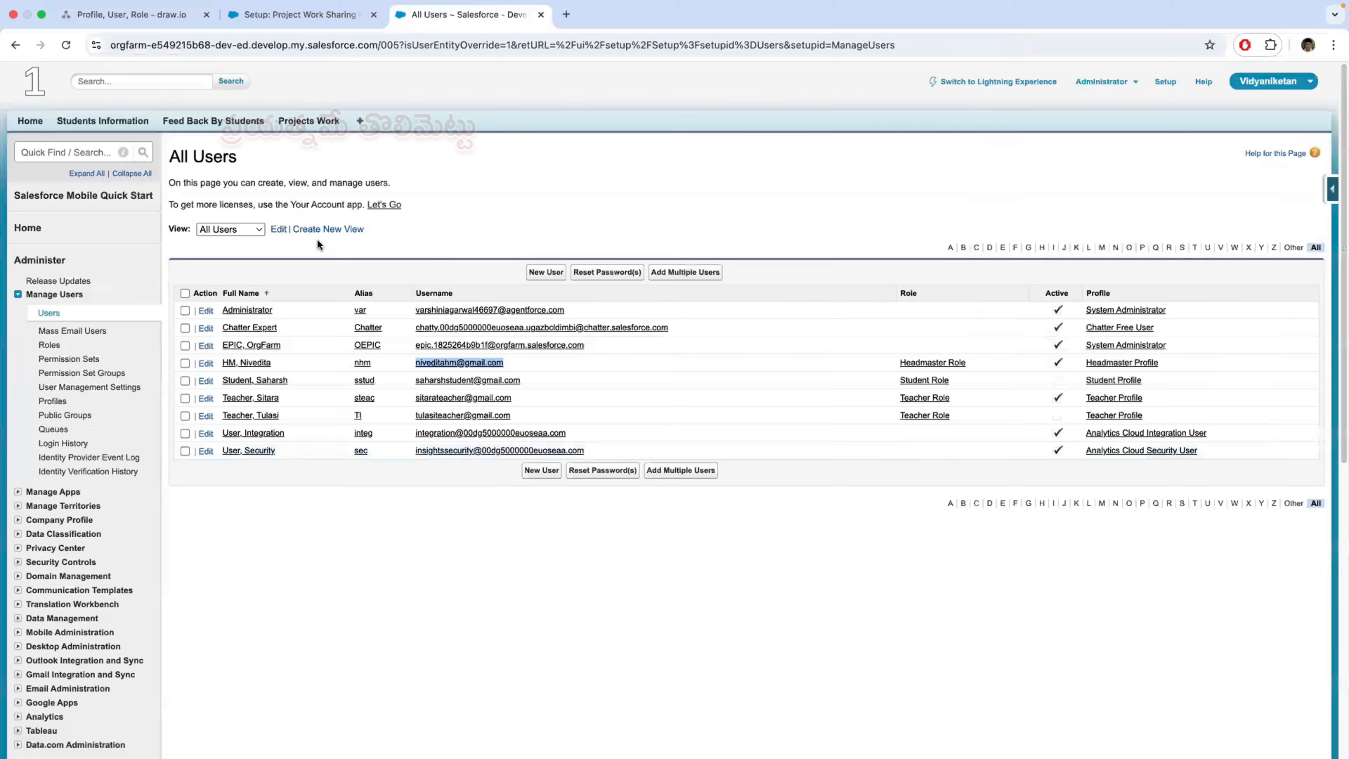
click(292, 17)
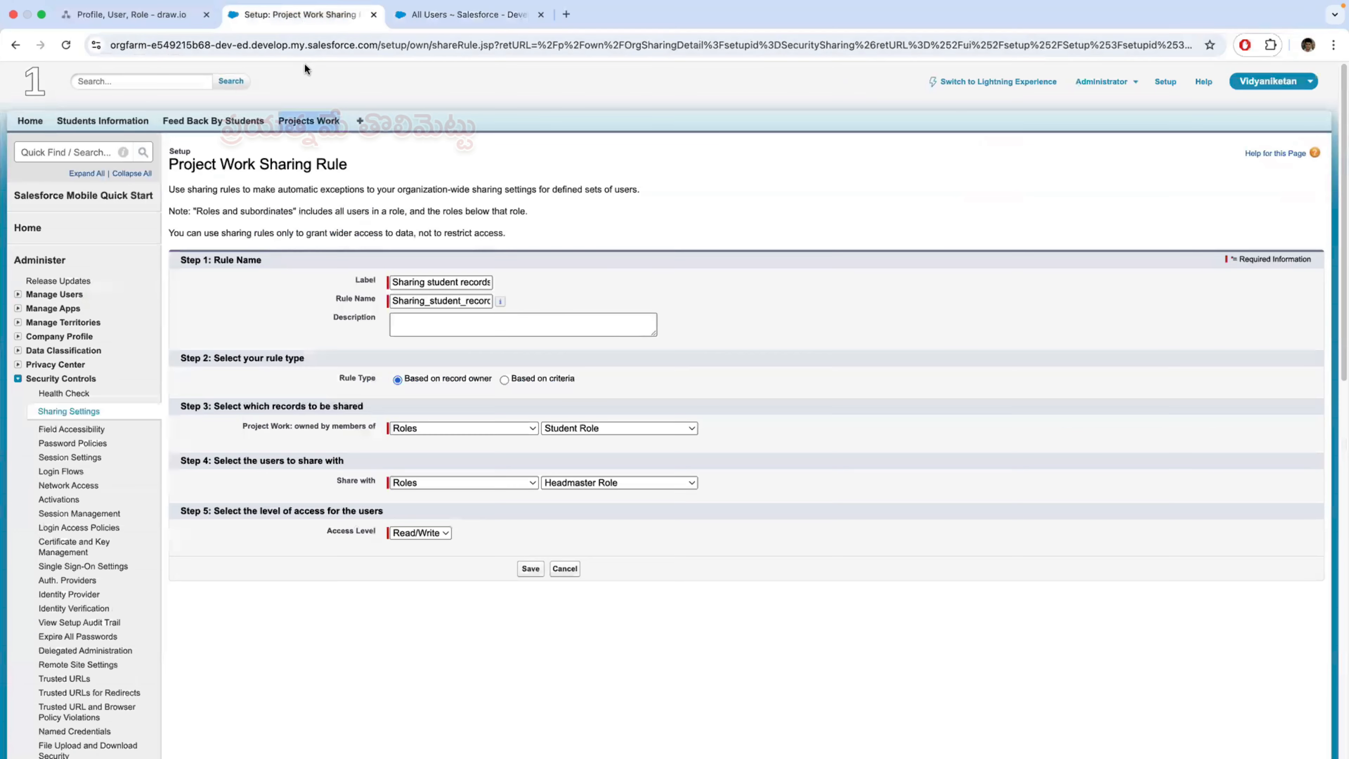
click(153, 15)
scroll(543, 488, down, 2)
scroll(543, 488, down, 1)
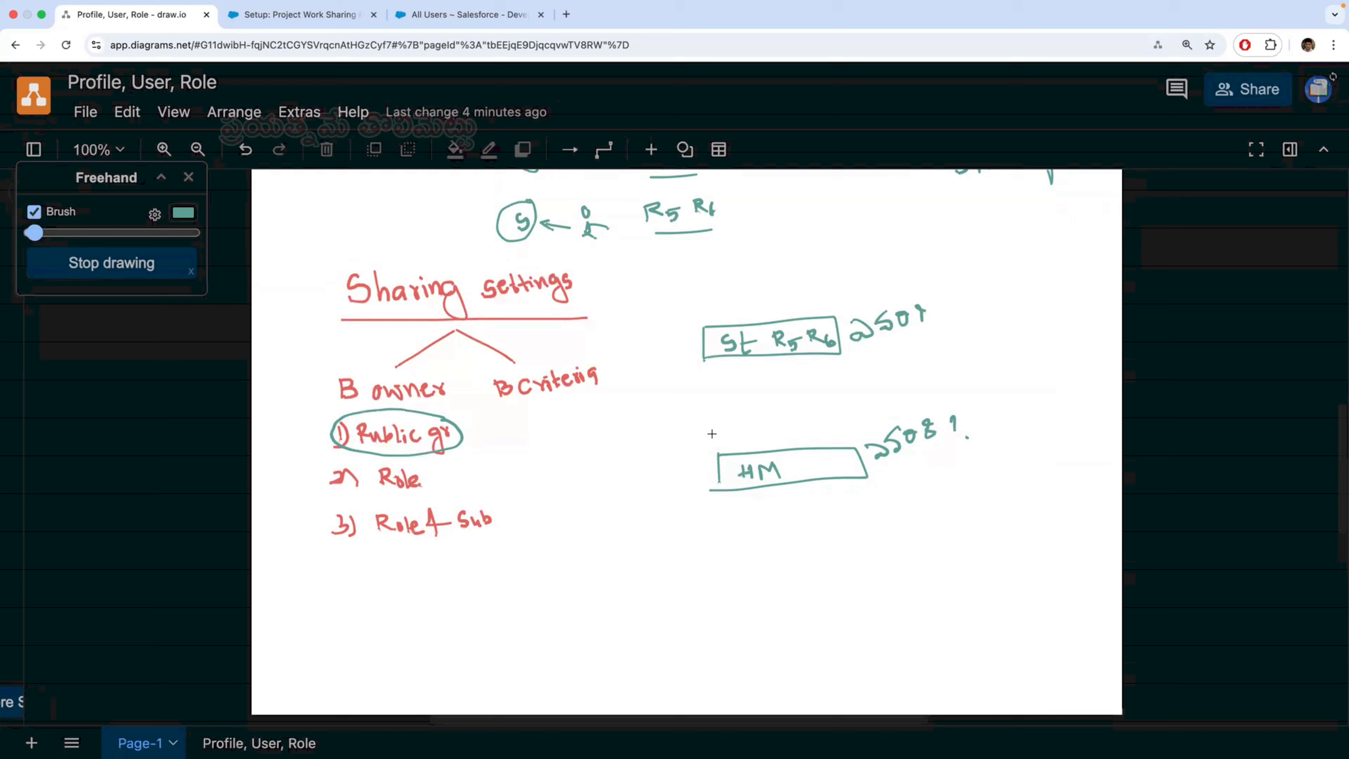
click(300, 15)
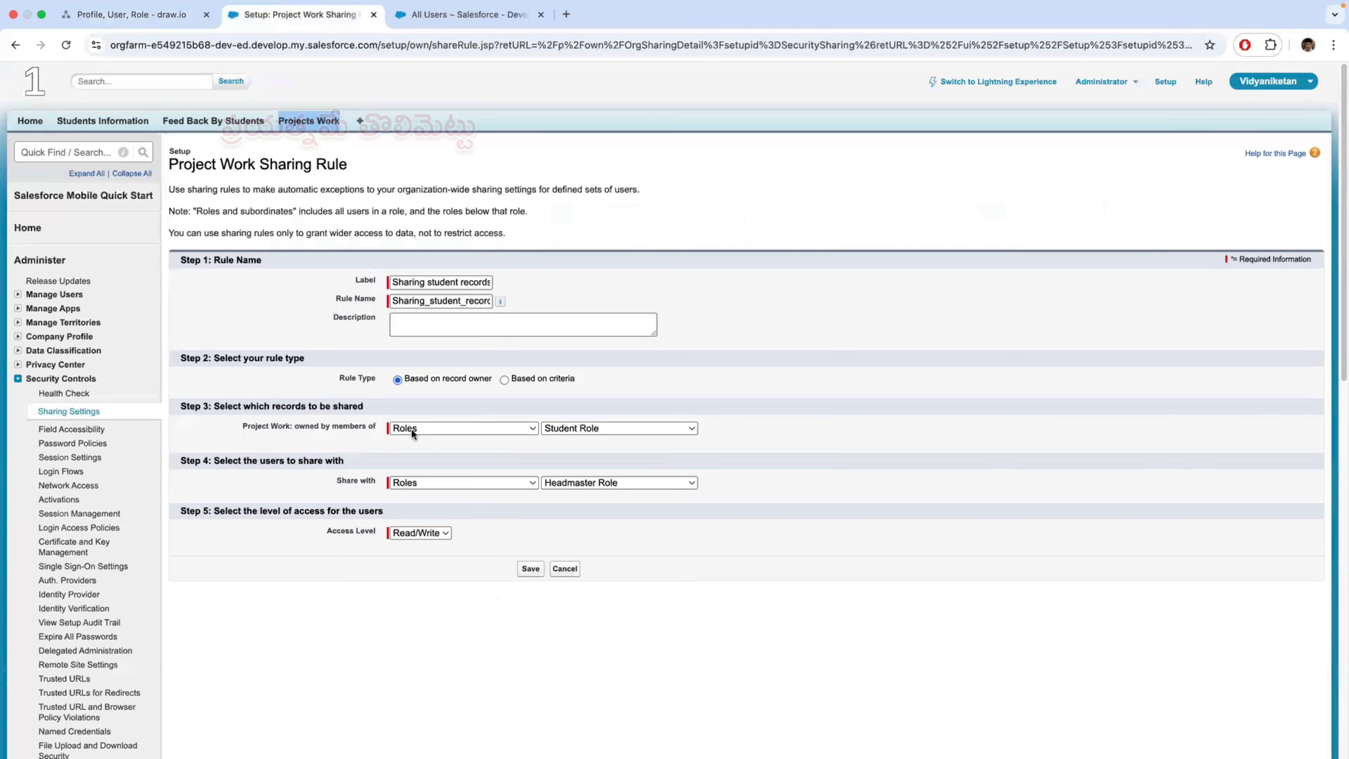
Step: Look at the Student Role user's detail page from the All Users list and return to the list
click(467, 15)
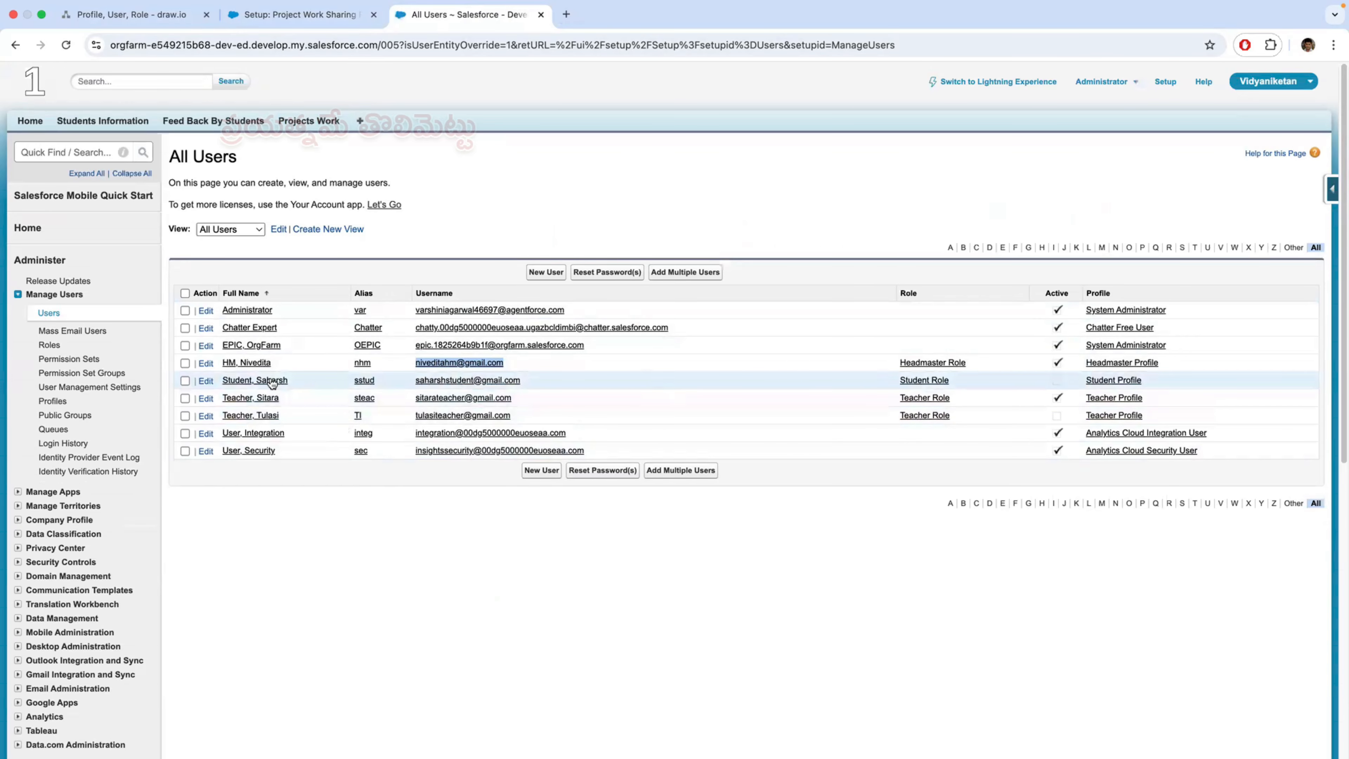
click(242, 381)
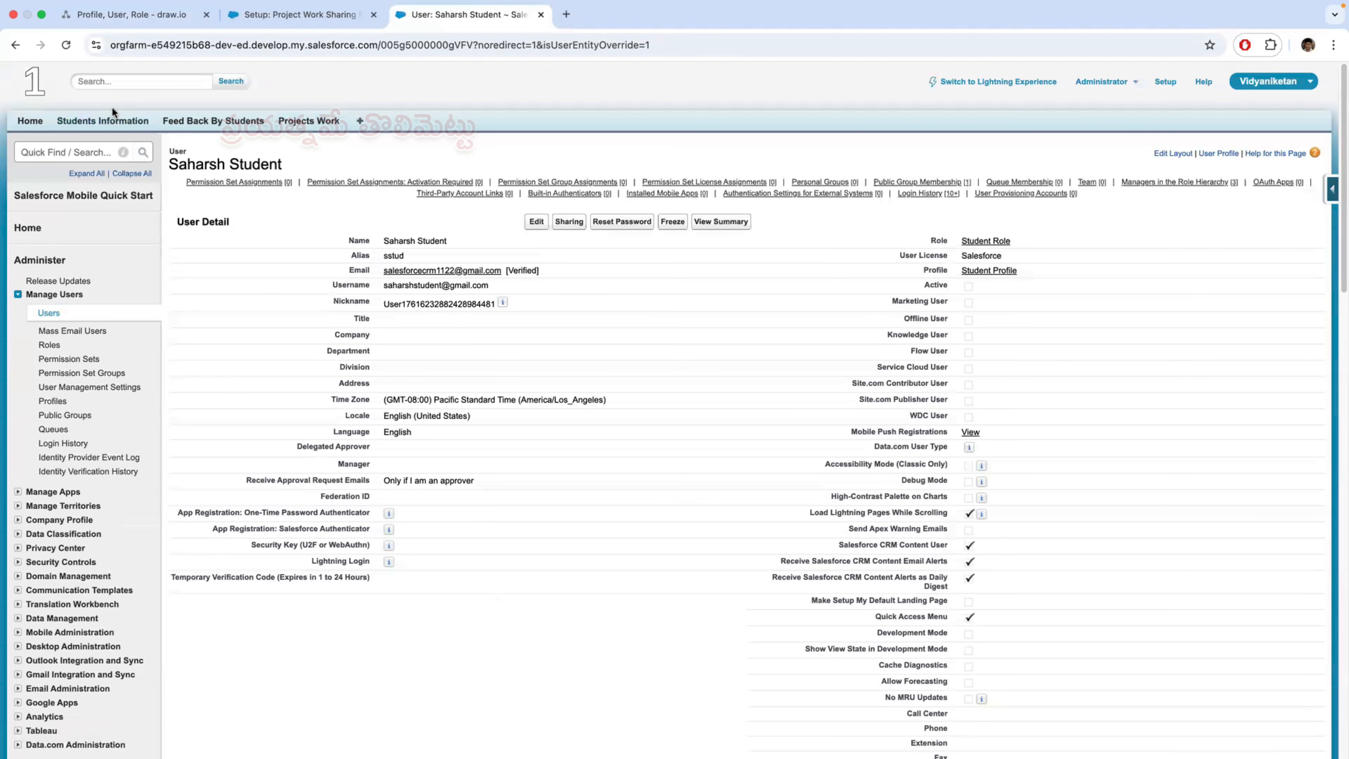
click(14, 47)
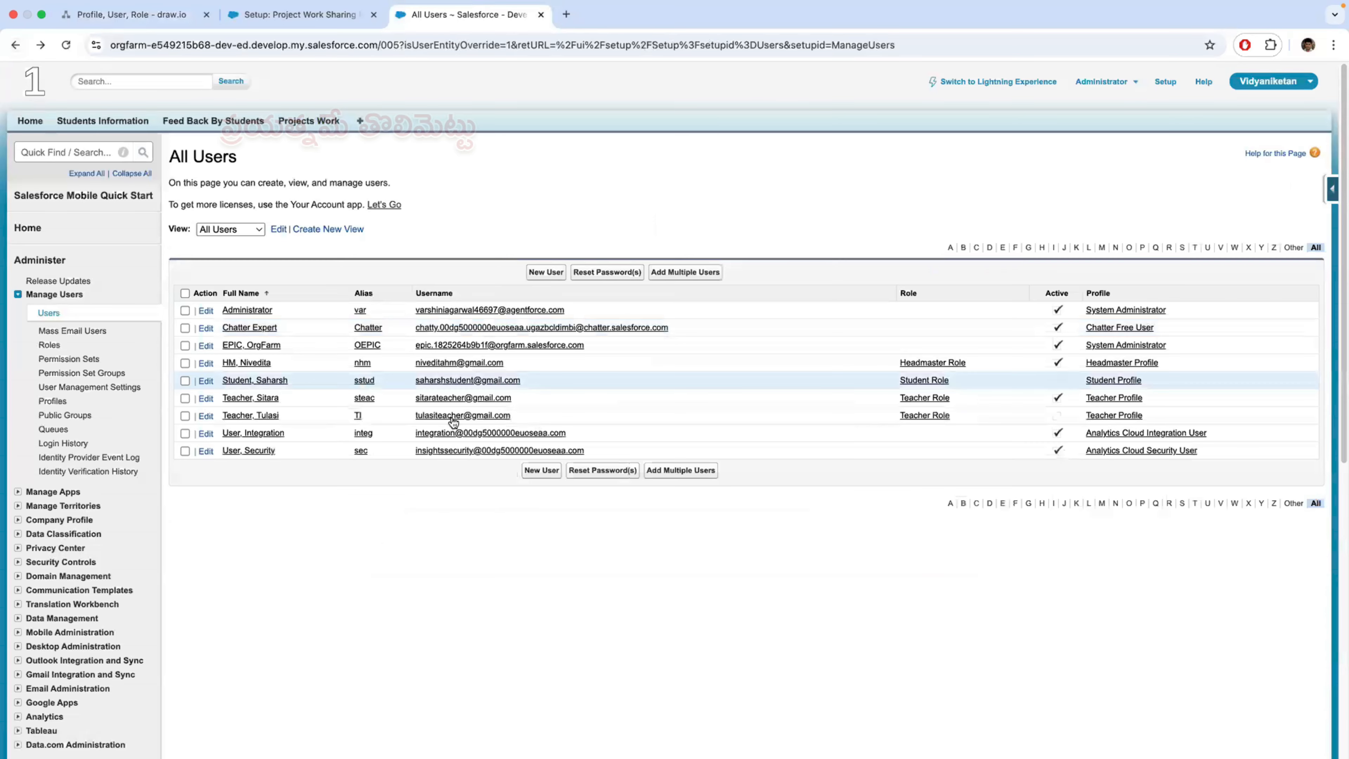
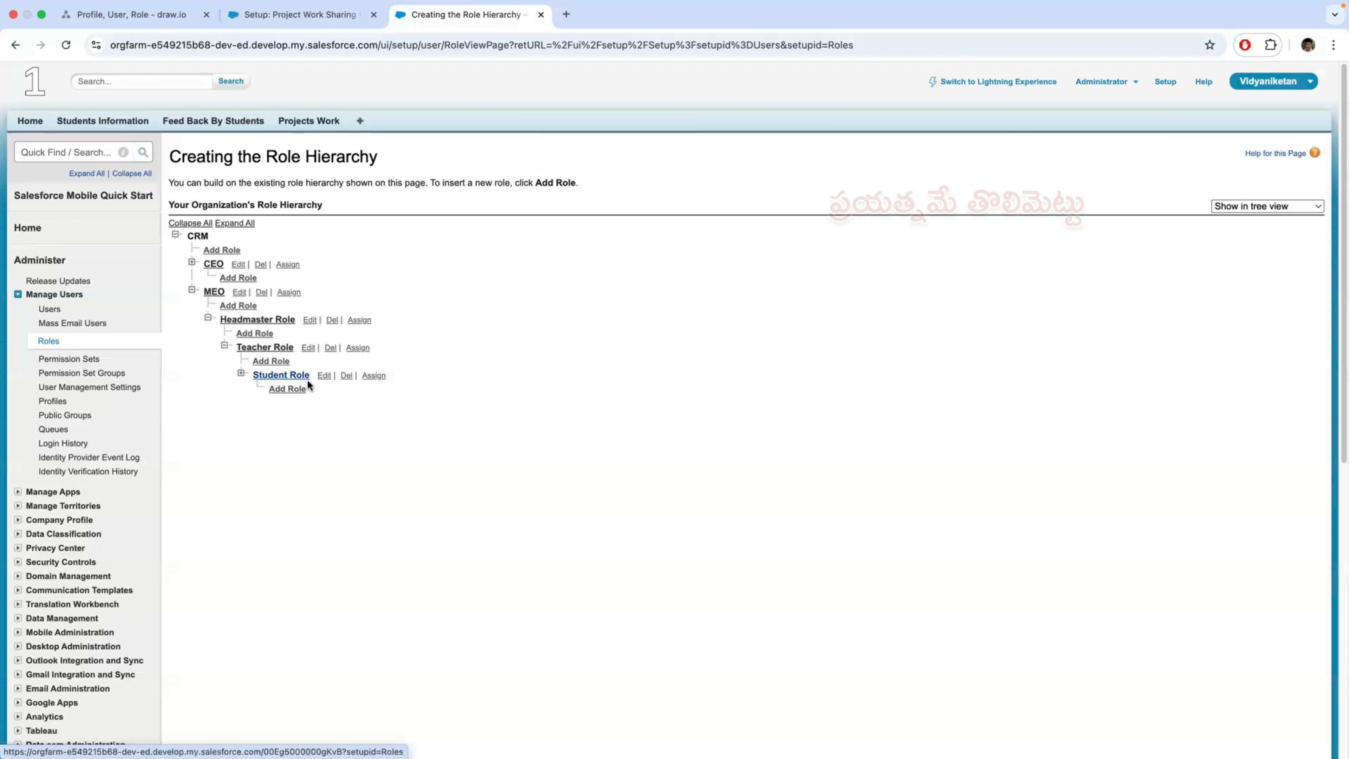
Step: Review the record owner options in the blank Project Work sharing rule form, including Roles and Internal Subordinates, and compare them with the role hierarchy
click(320, 16)
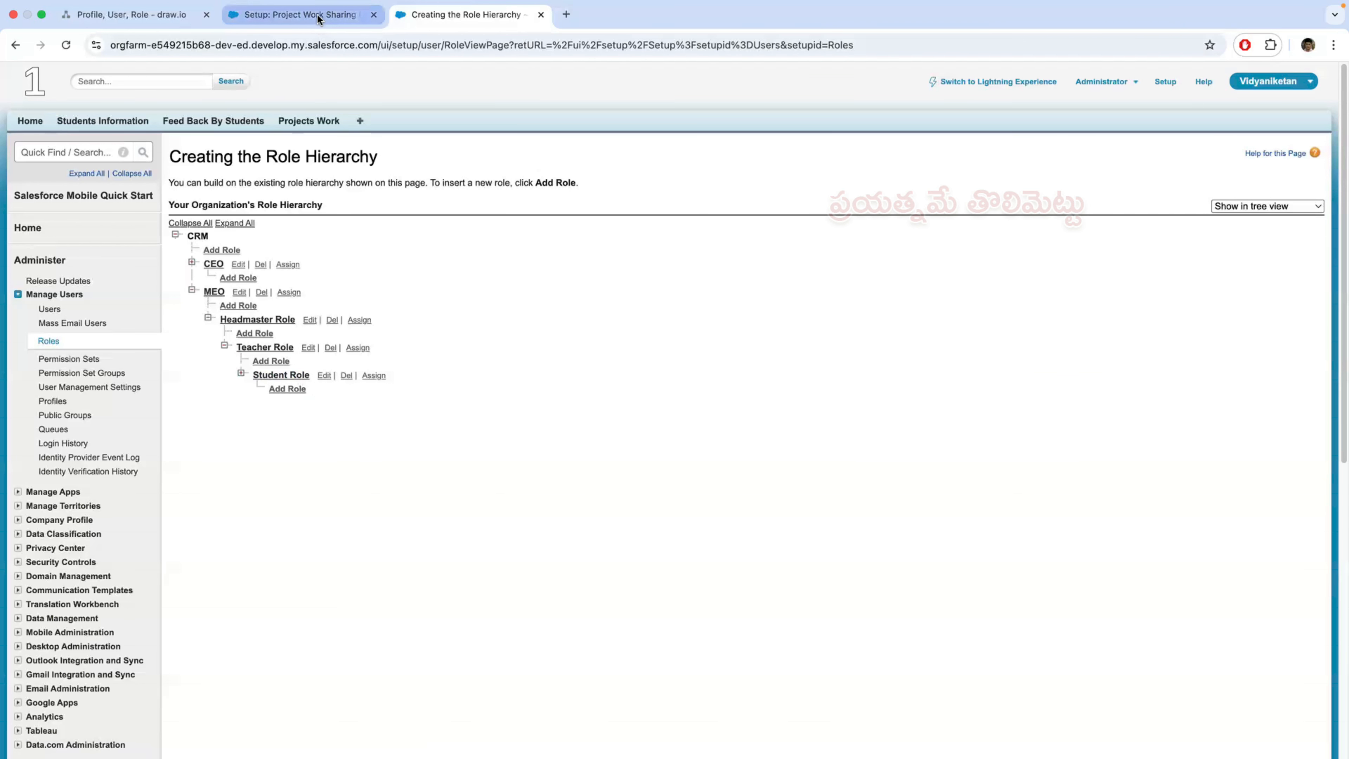
click(460, 428)
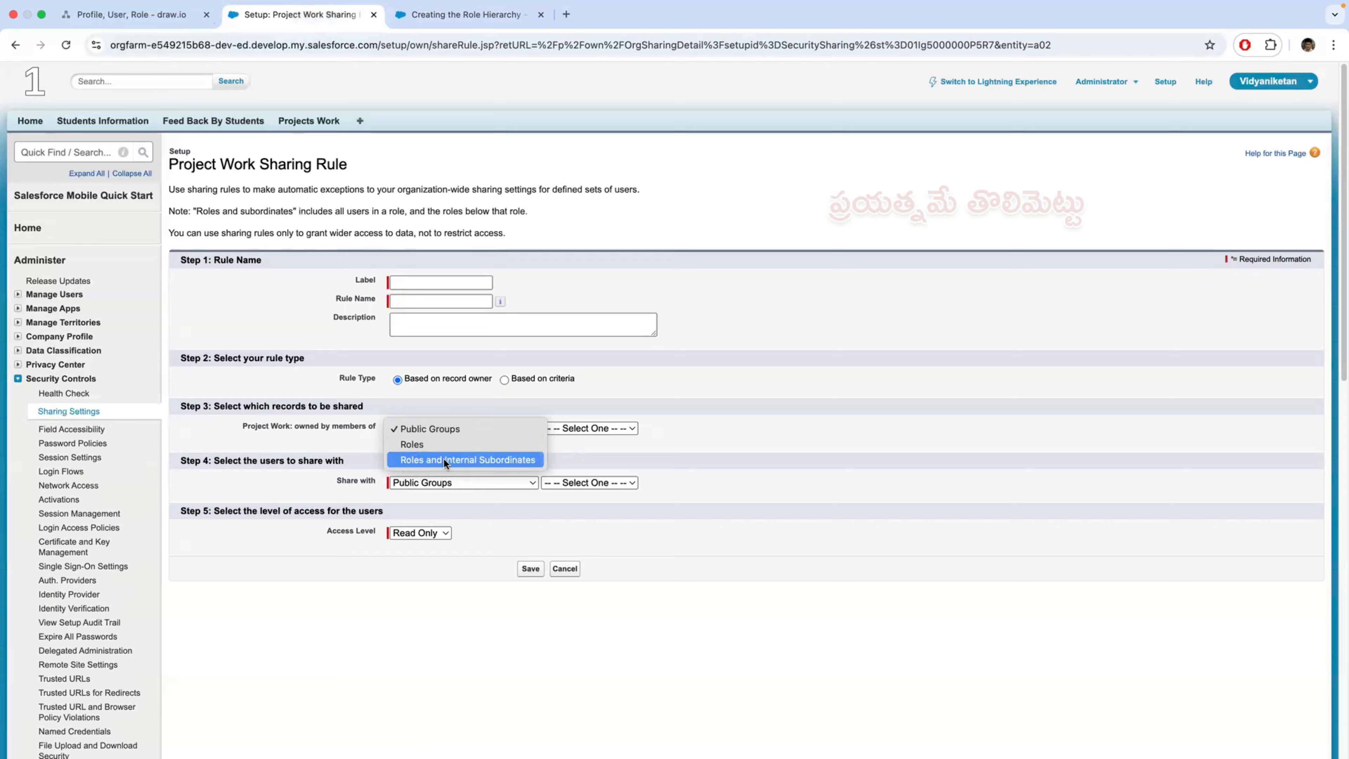
click(641, 458)
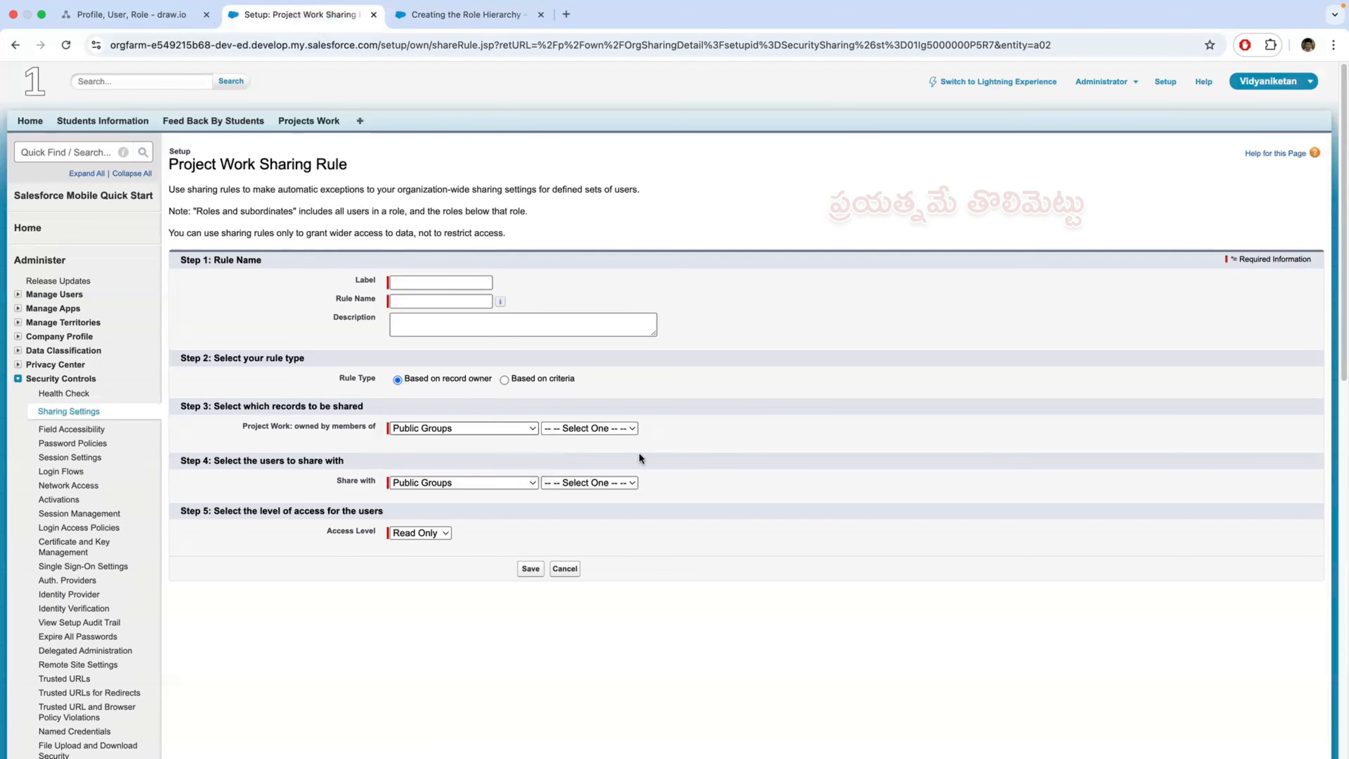
click(476, 16)
click(314, 15)
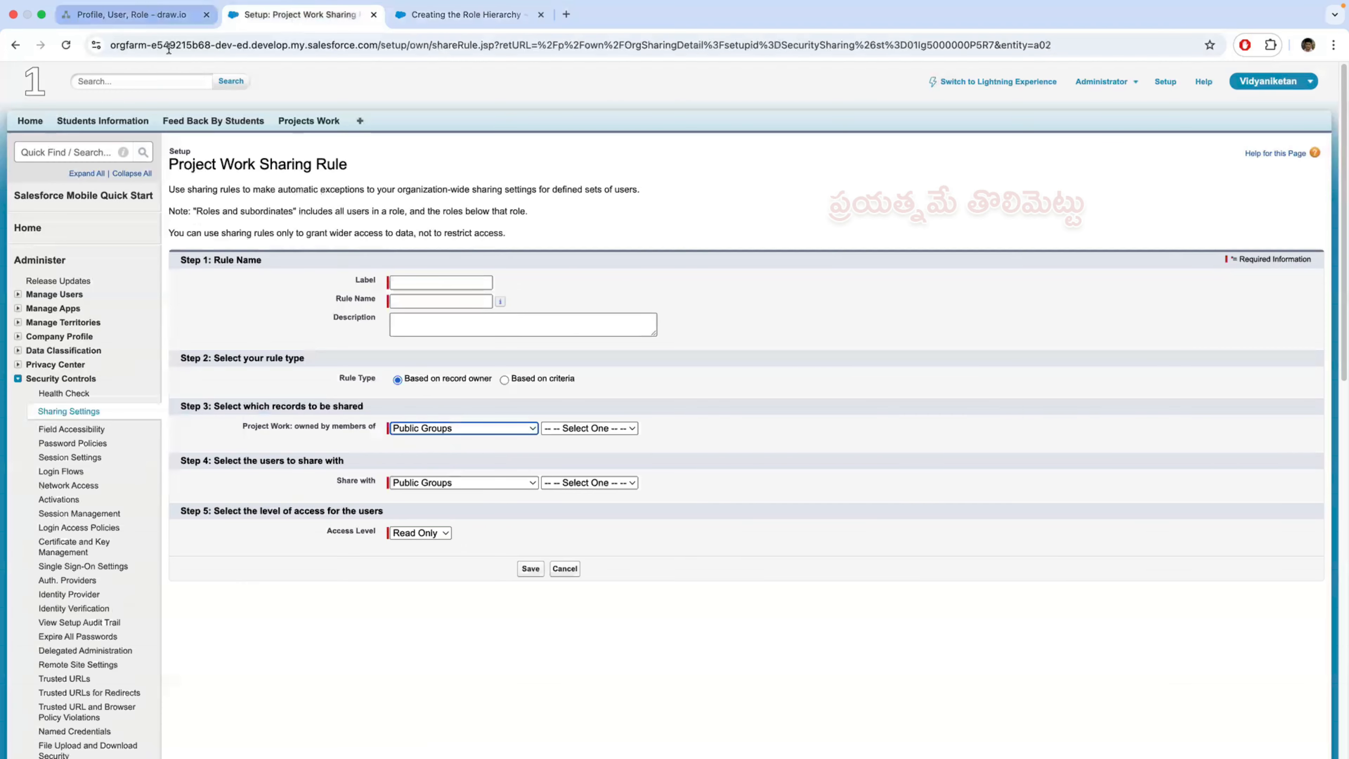
Step: In the draw.io sketch, delete the St R5 R6 and HM boxes with their notes and connecting arrow beside the sharing settings list
click(133, 14)
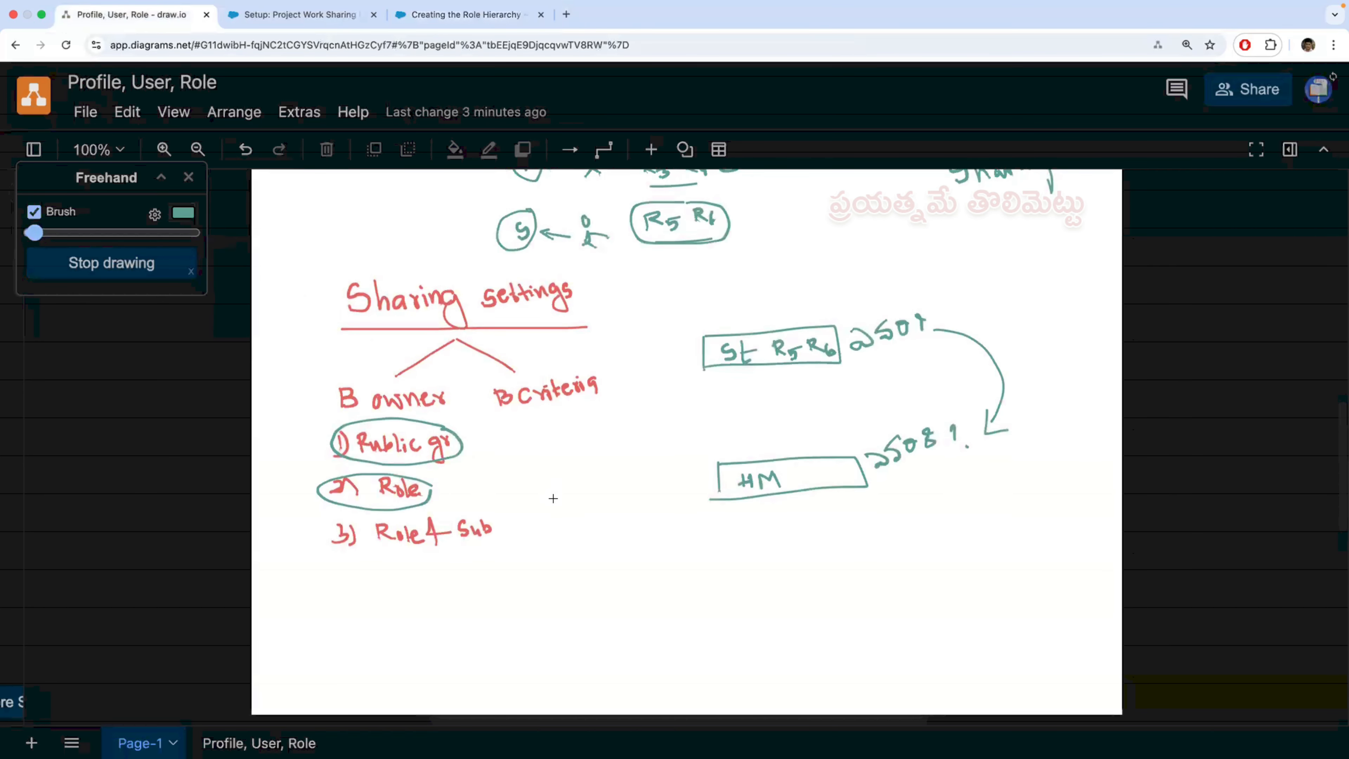
scroll(553, 498, up, 1)
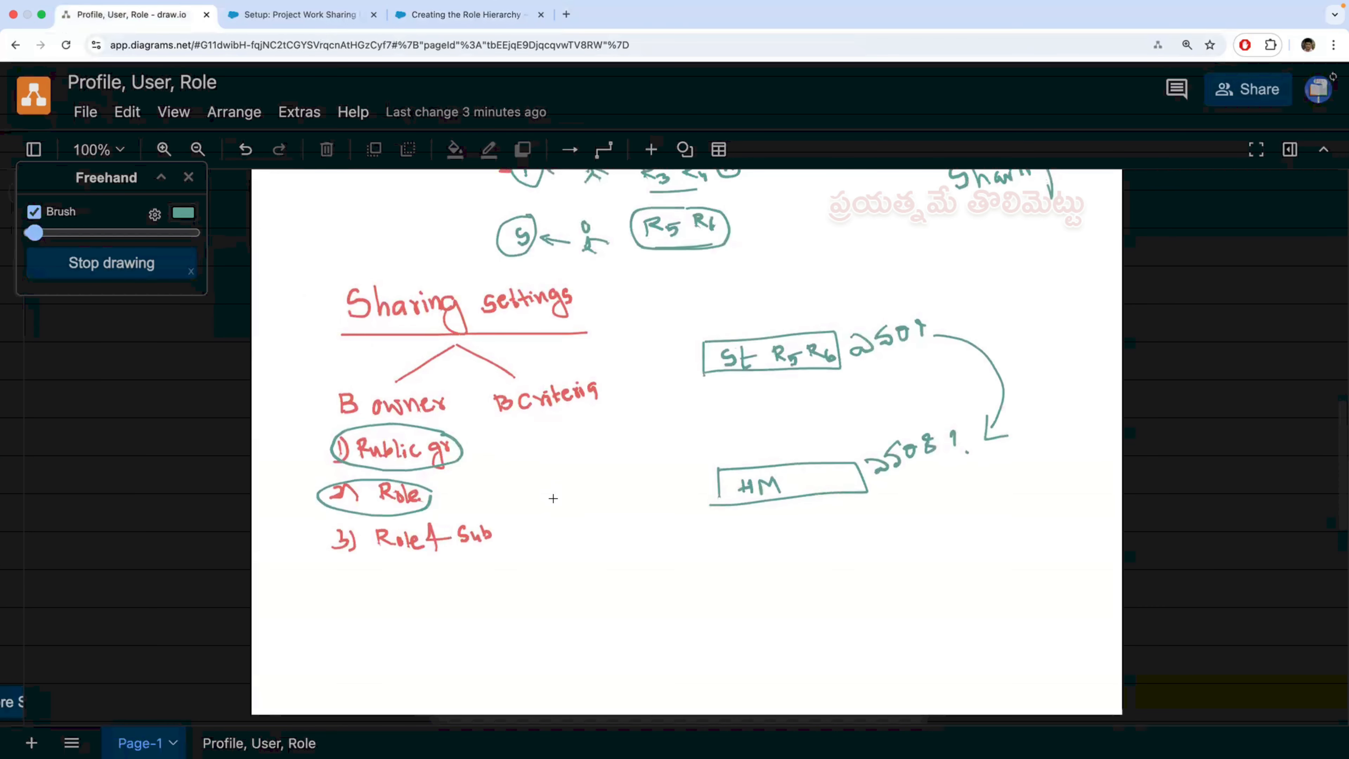
scroll(553, 498, up, 1)
scroll(553, 498, up, 5)
scroll(413, 425, down, 3)
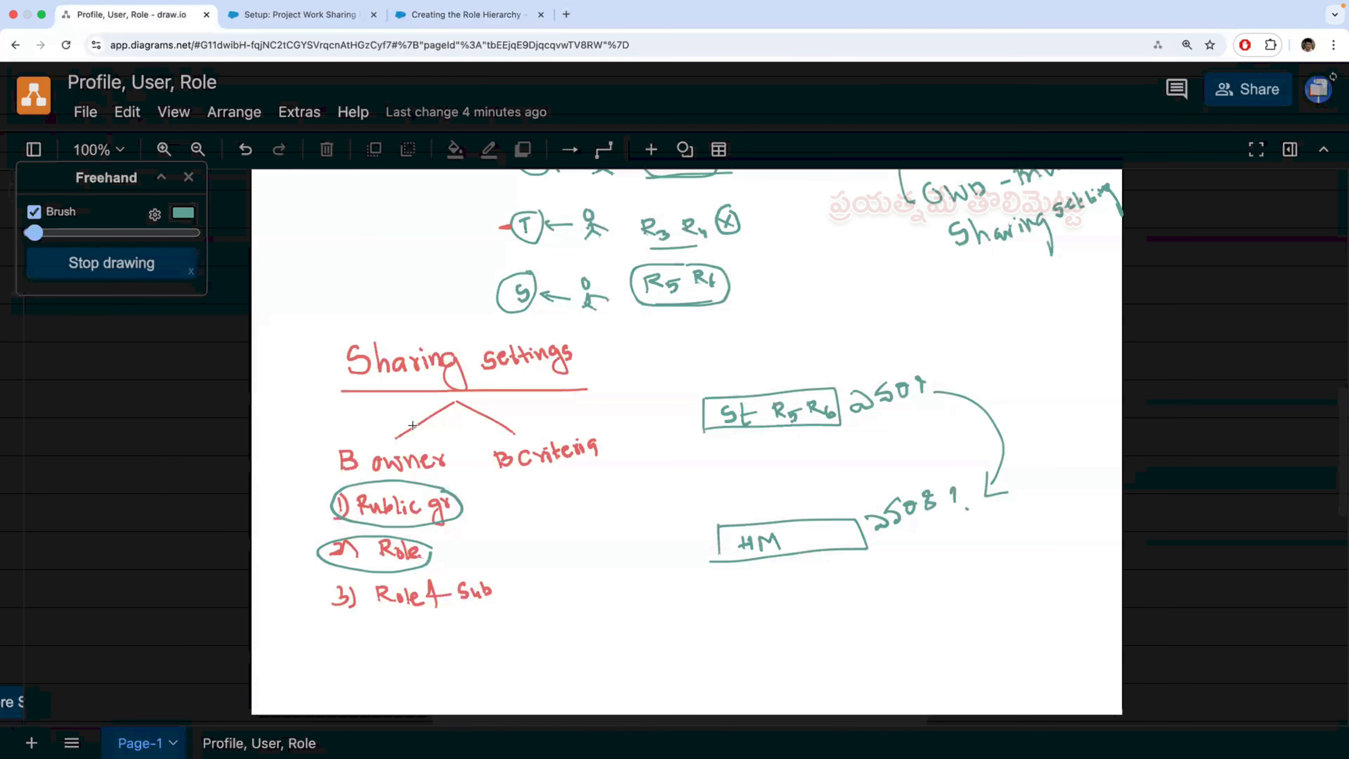
click(97, 264)
mouse_move(1018, 344)
mouse_down()
mouse_move(760, 583)
mouse_move(641, 582)
mouse_up()
key(Delete)
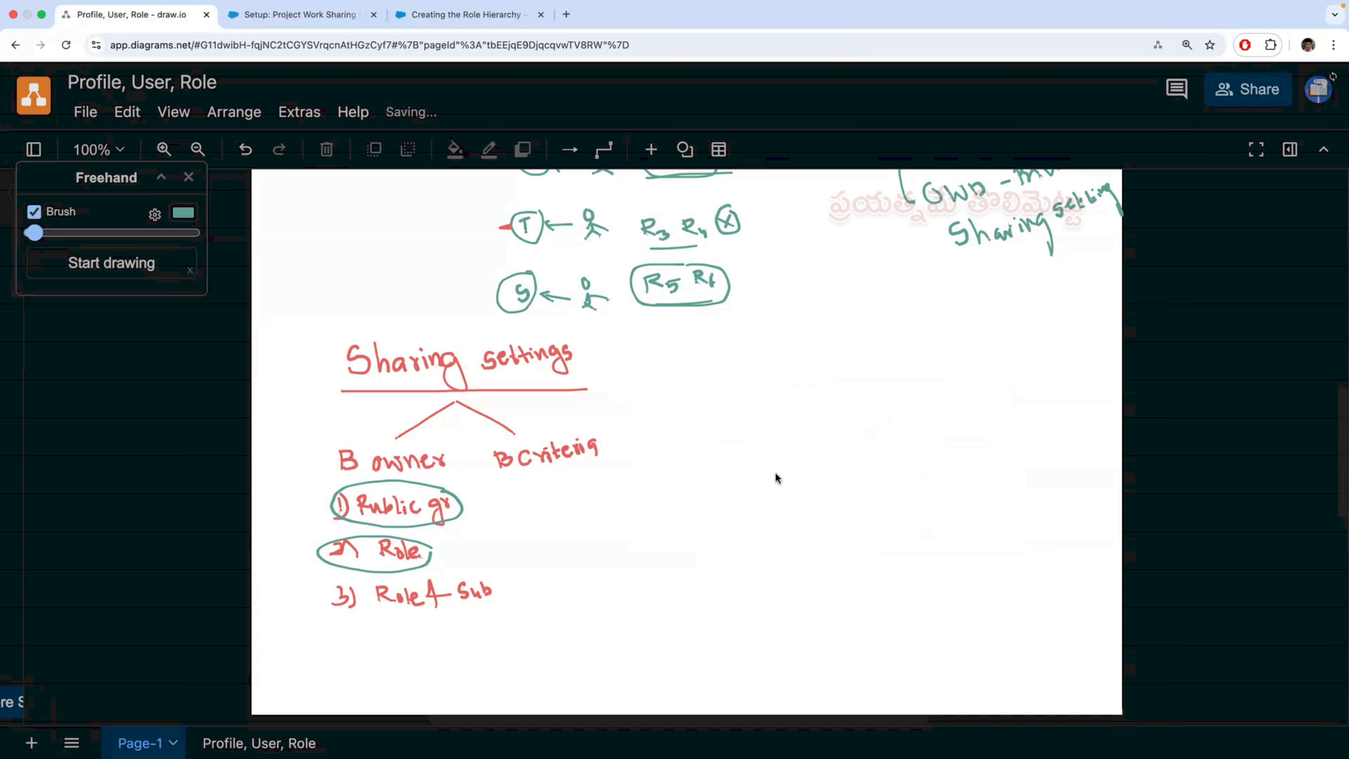
Step: Draw three stacked freehand boxes beside the sharing settings list and label them HM, T and S from top to bottom
click(151, 268)
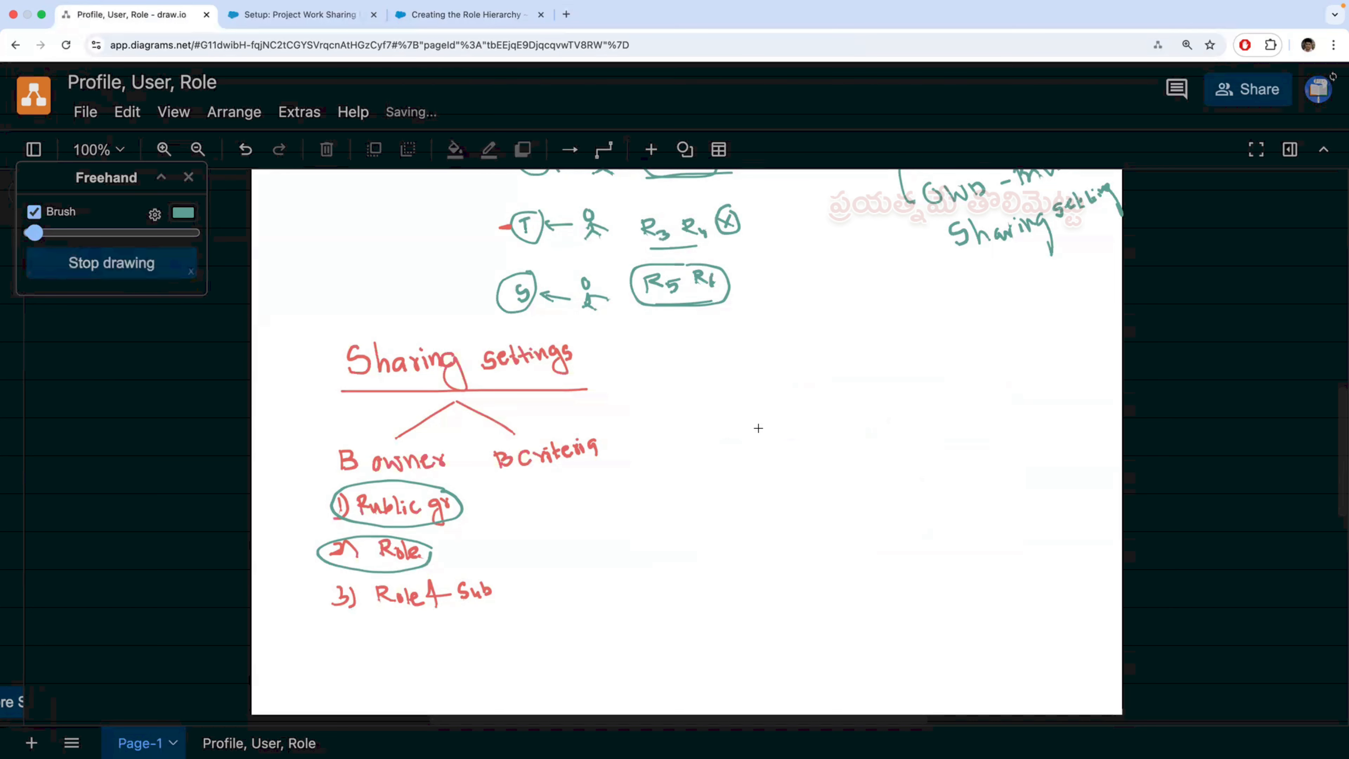
mouse_move(730, 406)
mouse_down()
mouse_move(732, 381)
mouse_move(827, 375)
mouse_move(730, 411)
mouse_up()
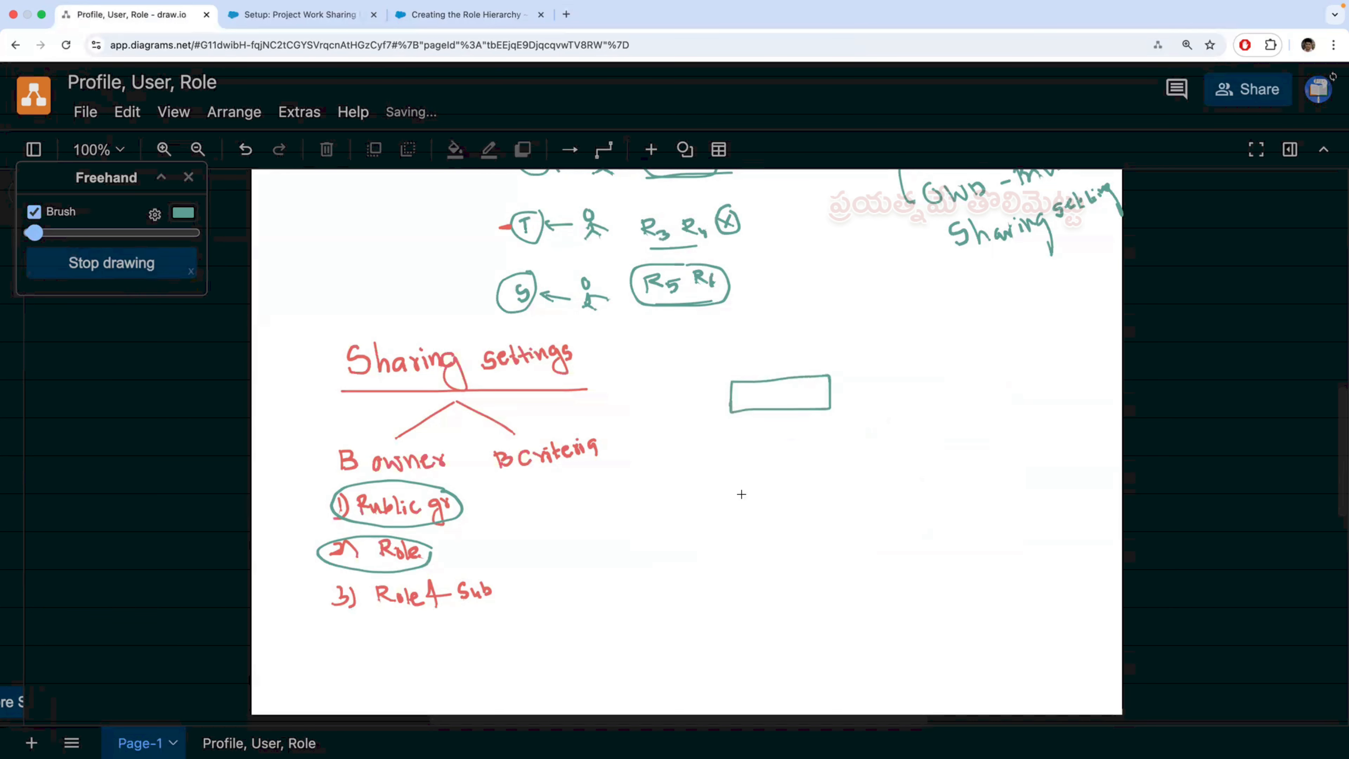
mouse_move(740, 475)
mouse_down()
mouse_move(739, 506)
mouse_move(854, 477)
mouse_move(862, 512)
mouse_move(744, 513)
mouse_move(733, 498)
mouse_up()
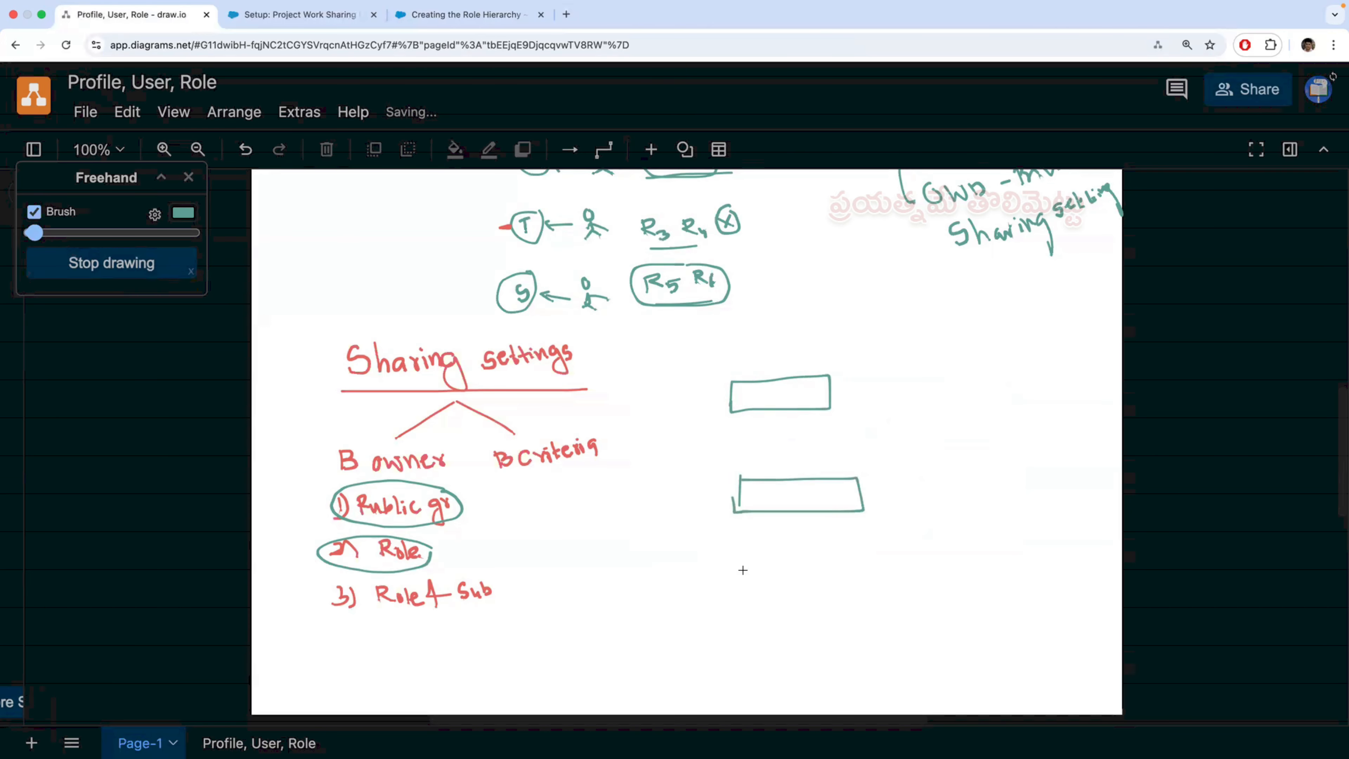
mouse_move(743, 567)
mouse_down()
mouse_move(740, 540)
mouse_move(884, 542)
mouse_move(747, 571)
mouse_move(773, 547)
mouse_move(778, 562)
mouse_move(764, 567)
mouse_up()
drag(763, 491, 780, 490)
mouse_move(755, 391)
mouse_down()
mouse_move(758, 404)
mouse_move(779, 393)
mouse_move(791, 408)
mouse_up()
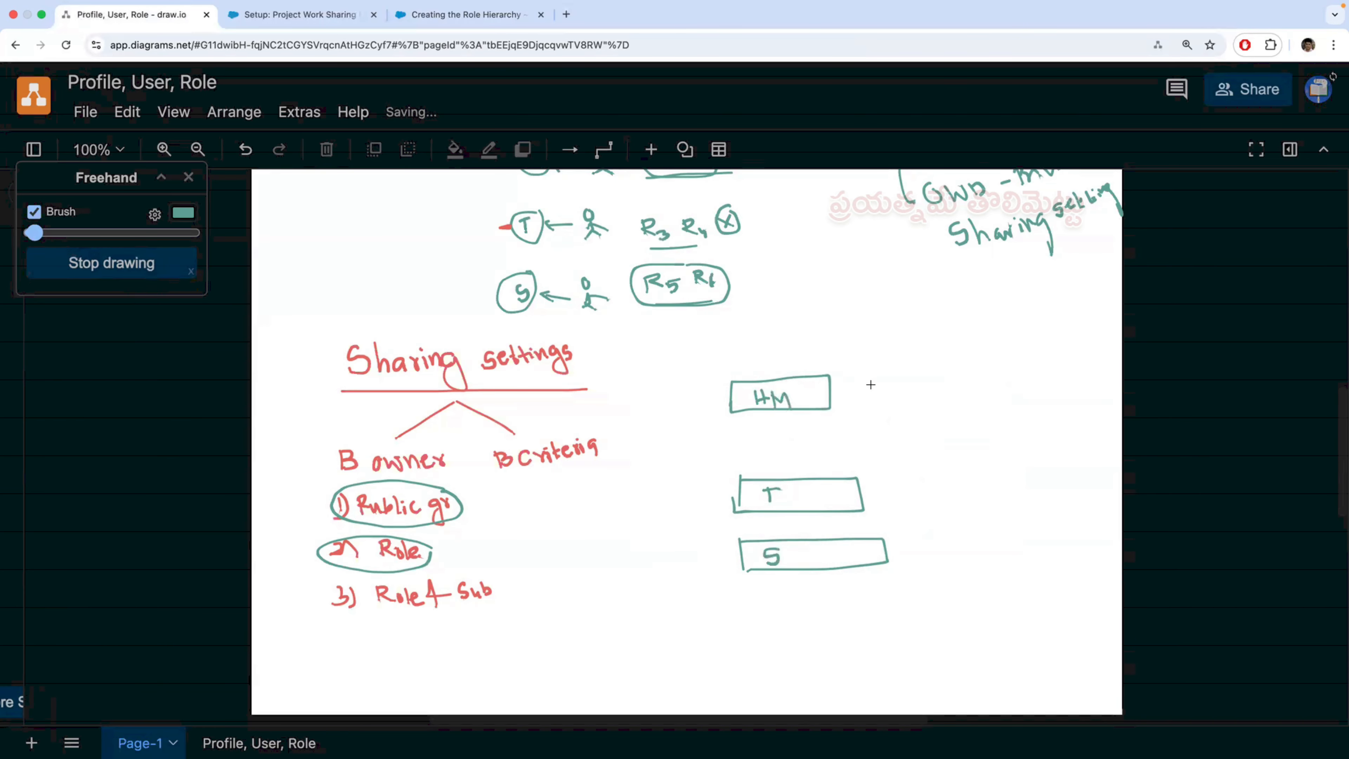
Step: Handwrite the record labels R1 R2, R3 R4 and R5 R6 beside the HM, T and S boxes respectively
mouse_move(883, 376)
mouse_down()
mouse_move(903, 396)
mouse_move(922, 372)
mouse_move(942, 396)
mouse_up()
mouse_move(905, 486)
mouse_down()
mouse_move(914, 499)
mouse_move(956, 490)
mouse_move(978, 503)
mouse_up()
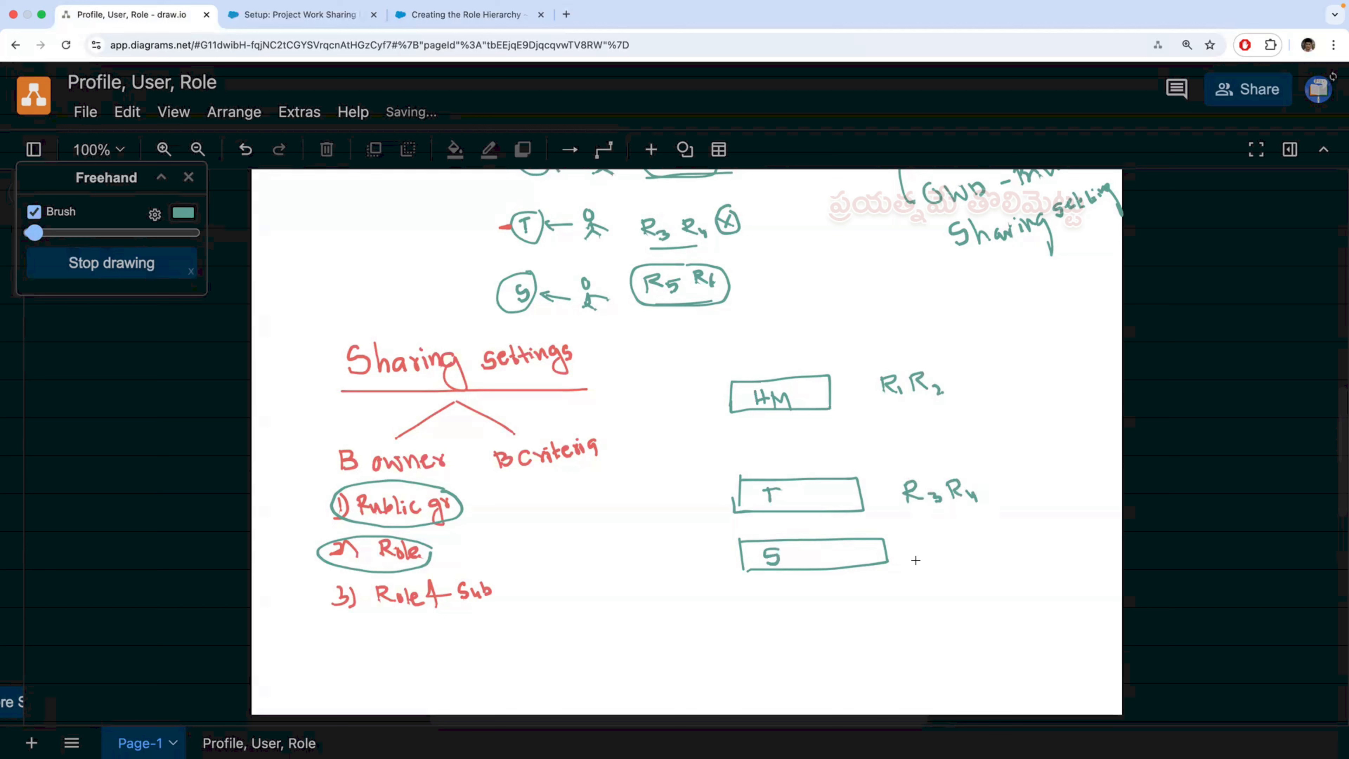
mouse_move(922, 545)
mouse_down()
mouse_move(924, 561)
mouse_move(949, 567)
mouse_move(980, 549)
mouse_move(998, 565)
mouse_up()
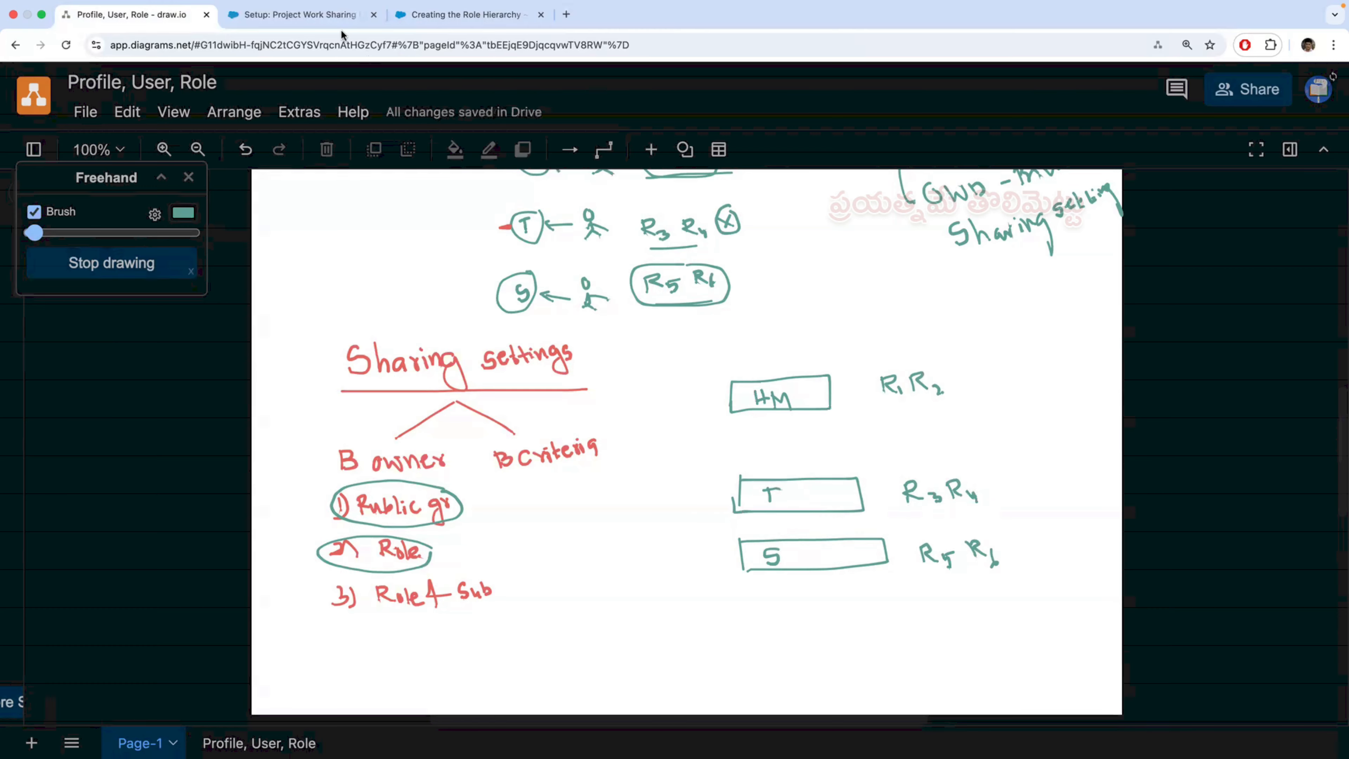
Step: In the Salesforce Project Work sharing rule form, set the record owners to Roles and Internal Subordinates with Teacher Role
click(313, 15)
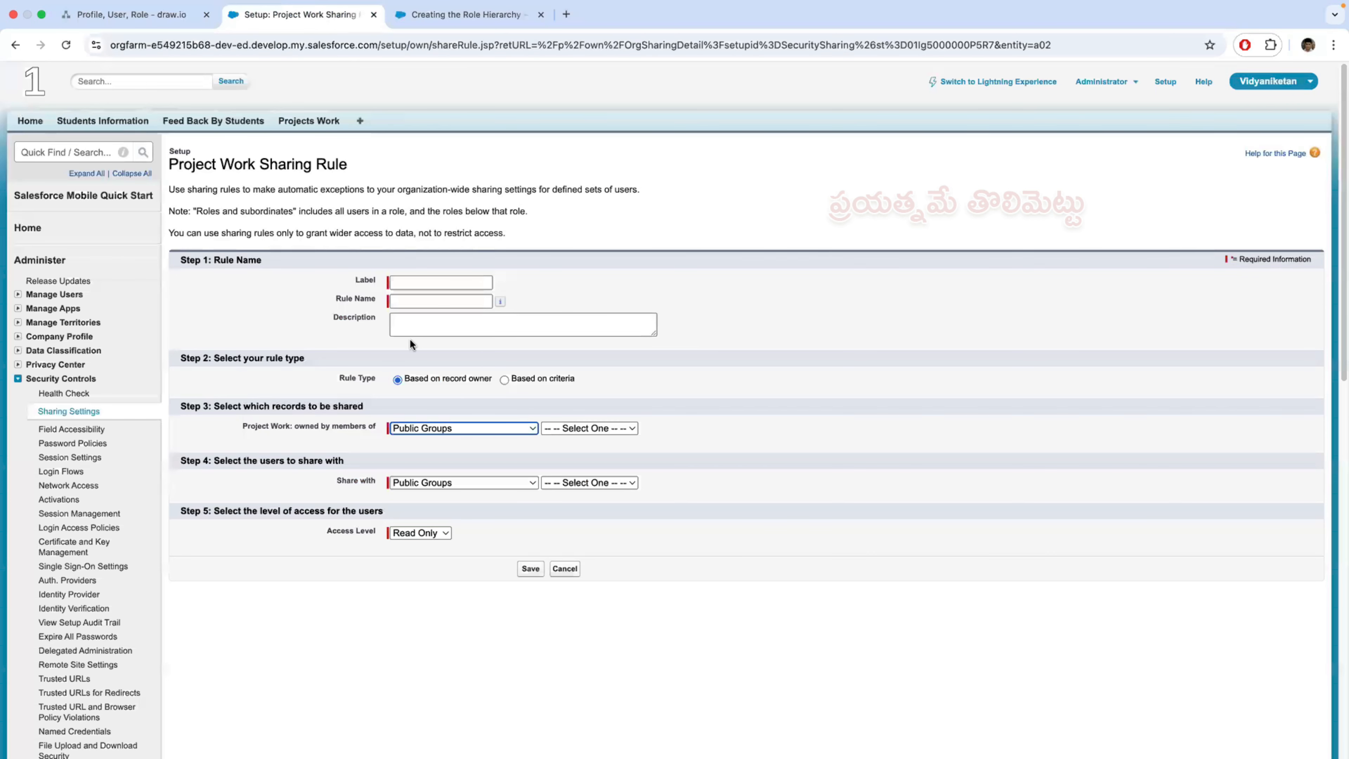
click(500, 427)
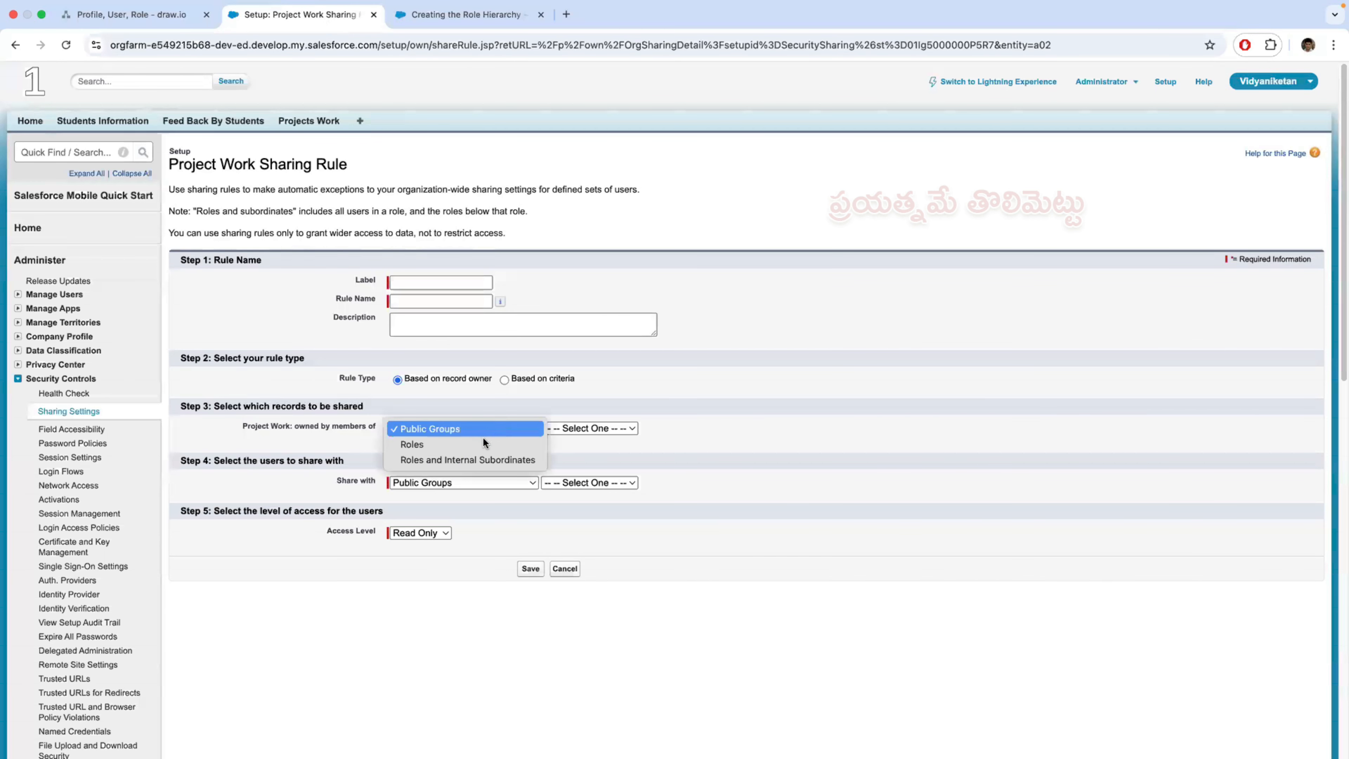
click(477, 459)
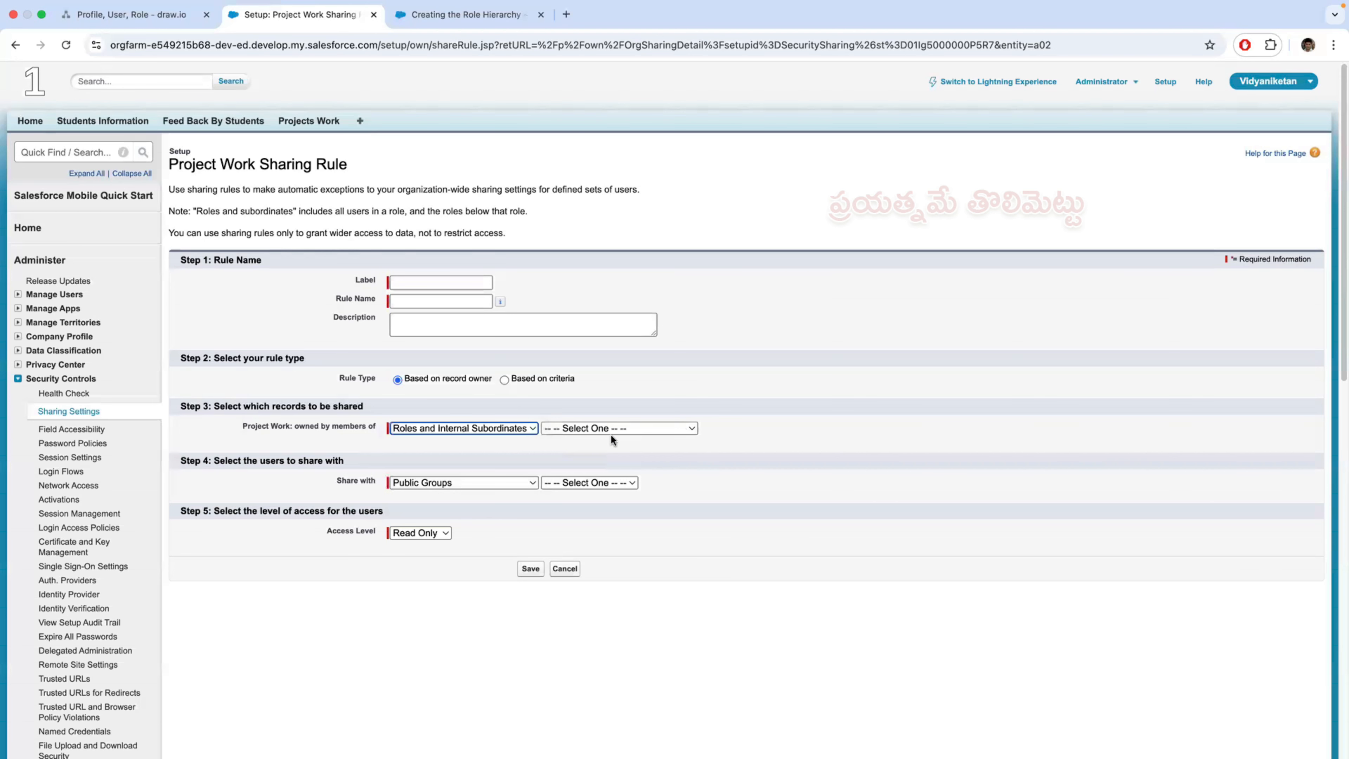
click(625, 428)
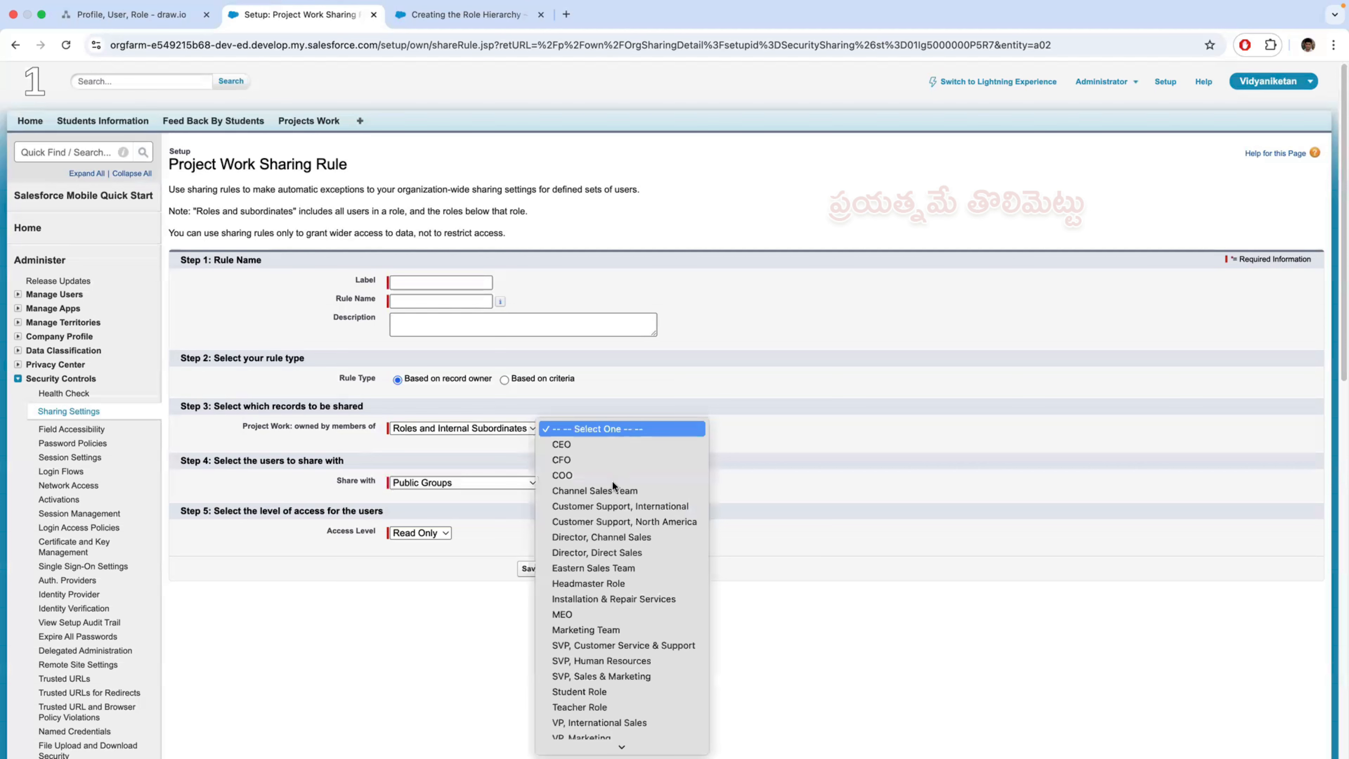
click(587, 704)
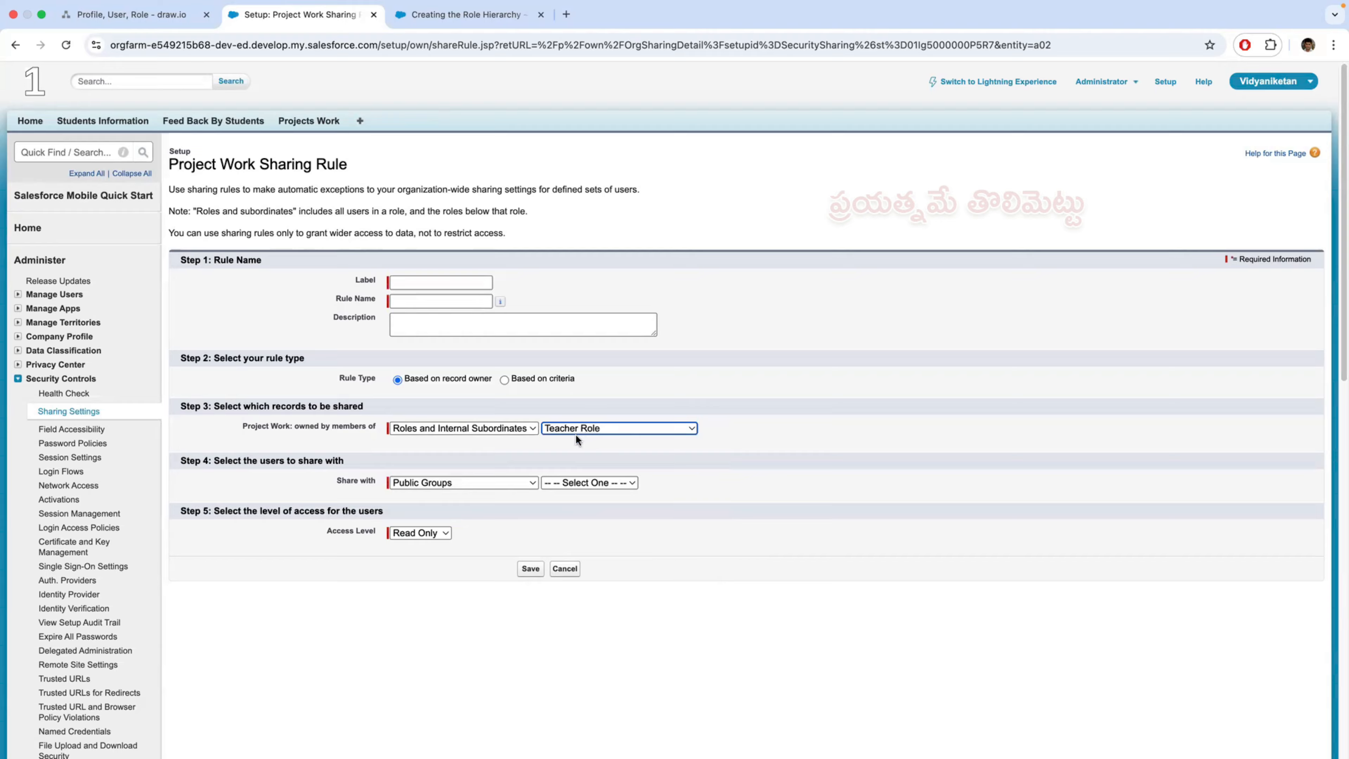
Step: Check Teacher Role in the role hierarchy, then switch the record owner category to Roles and back to Roles and Internal Subordinates
click(460, 16)
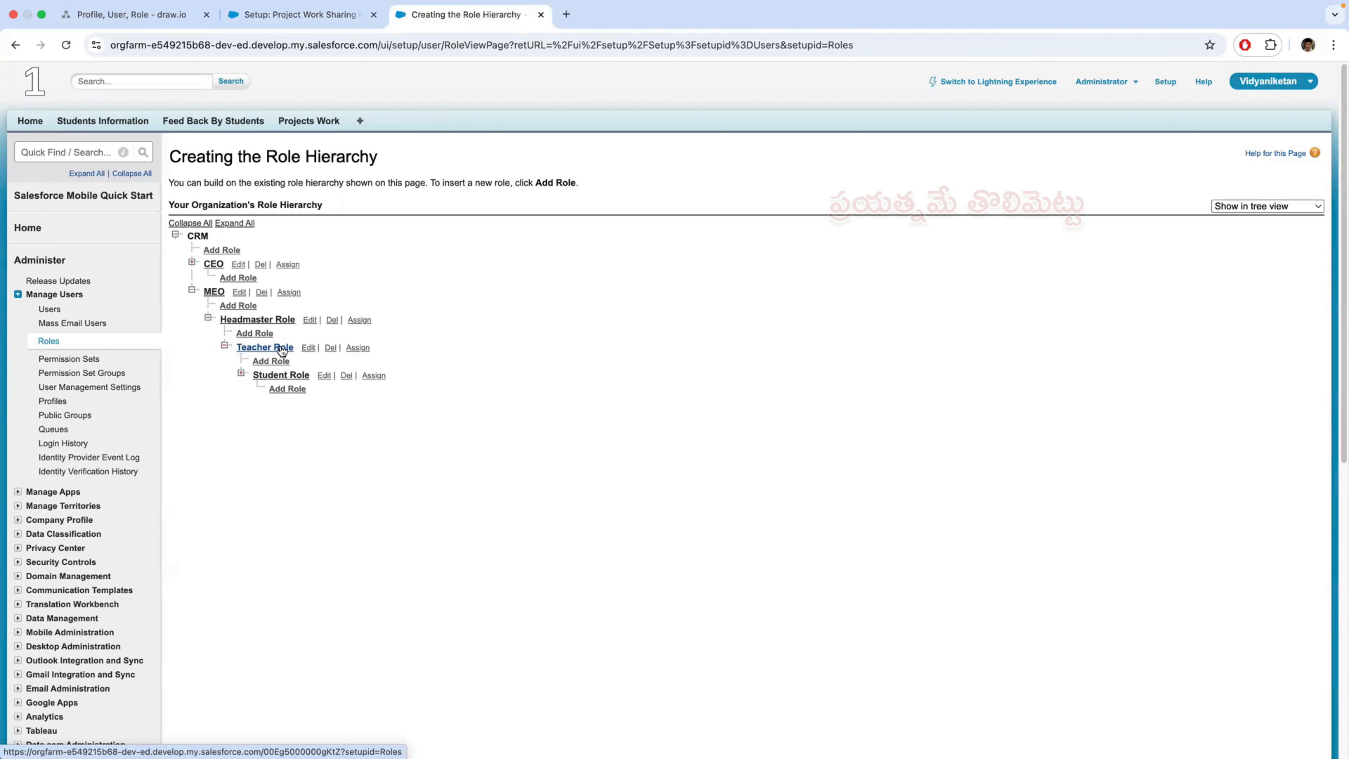
click(321, 14)
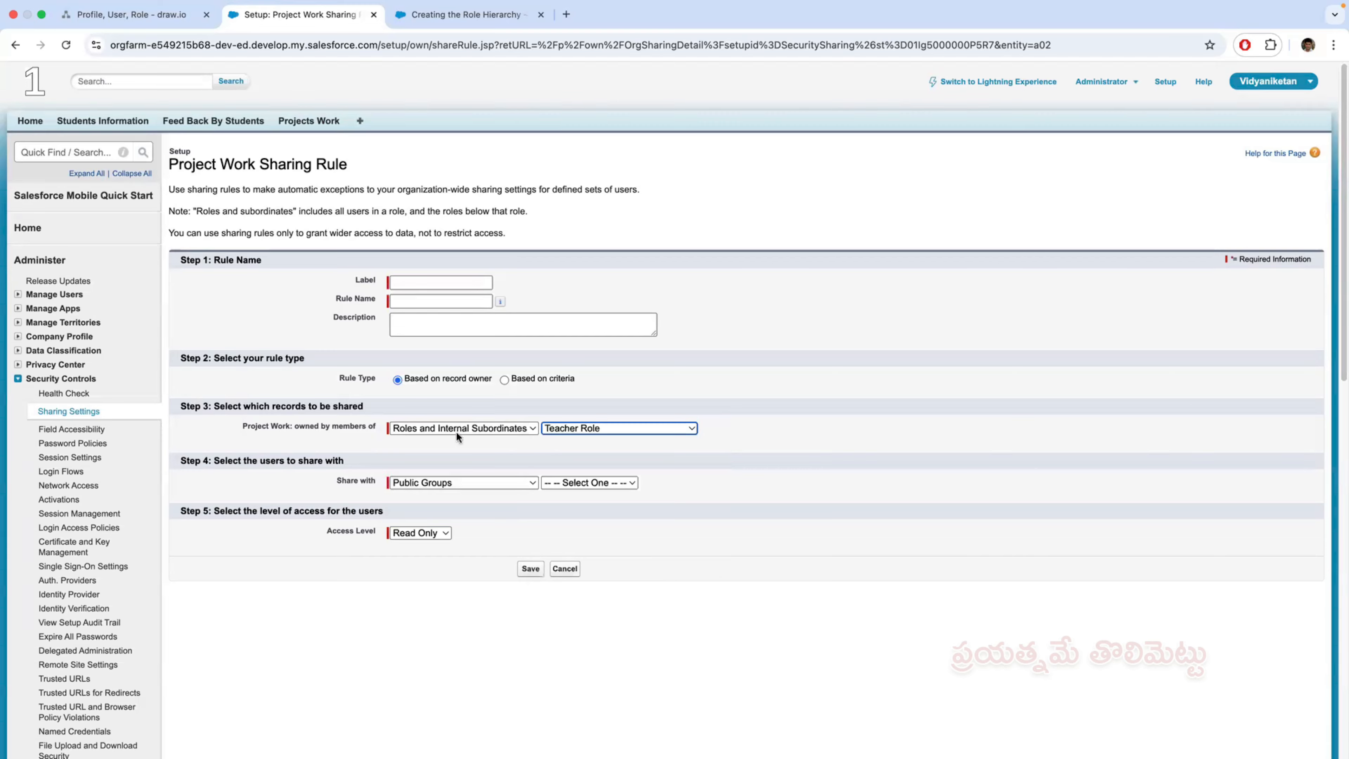
click(459, 430)
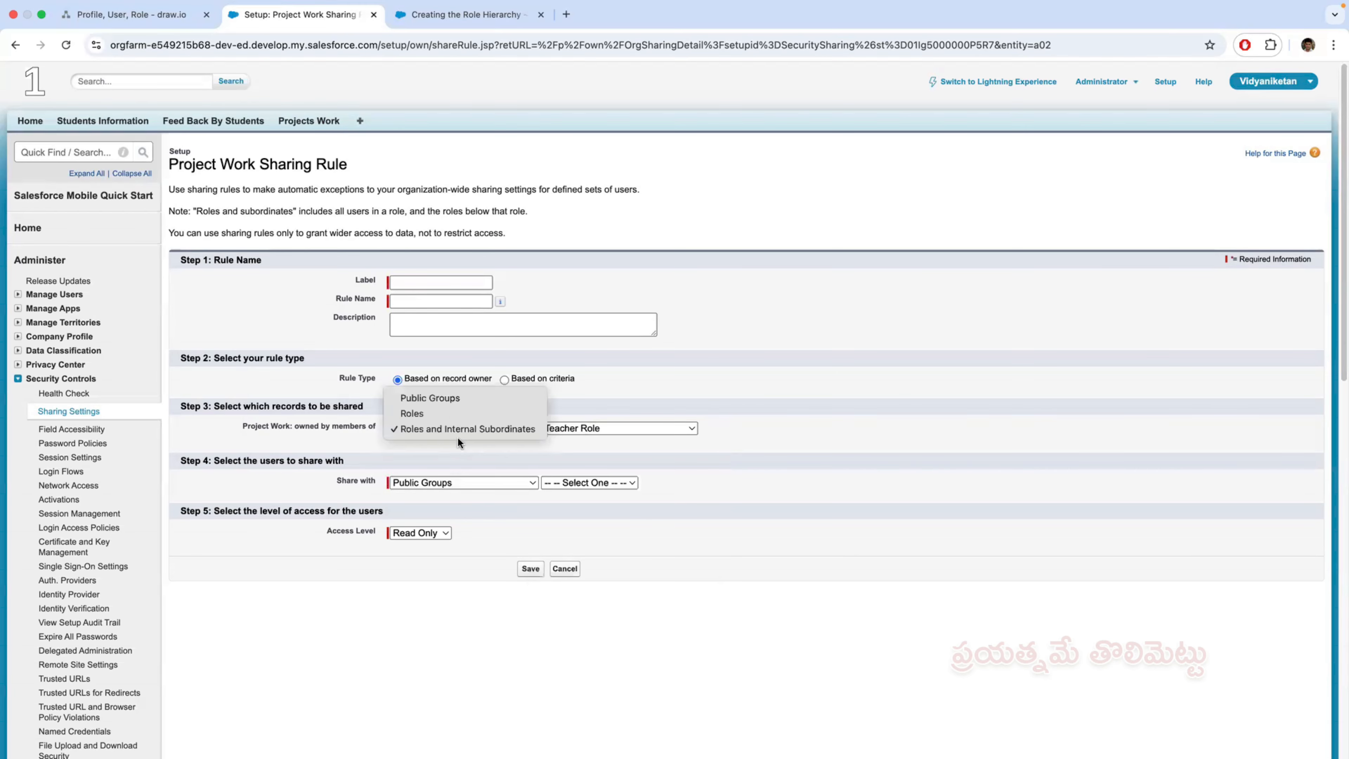
click(445, 414)
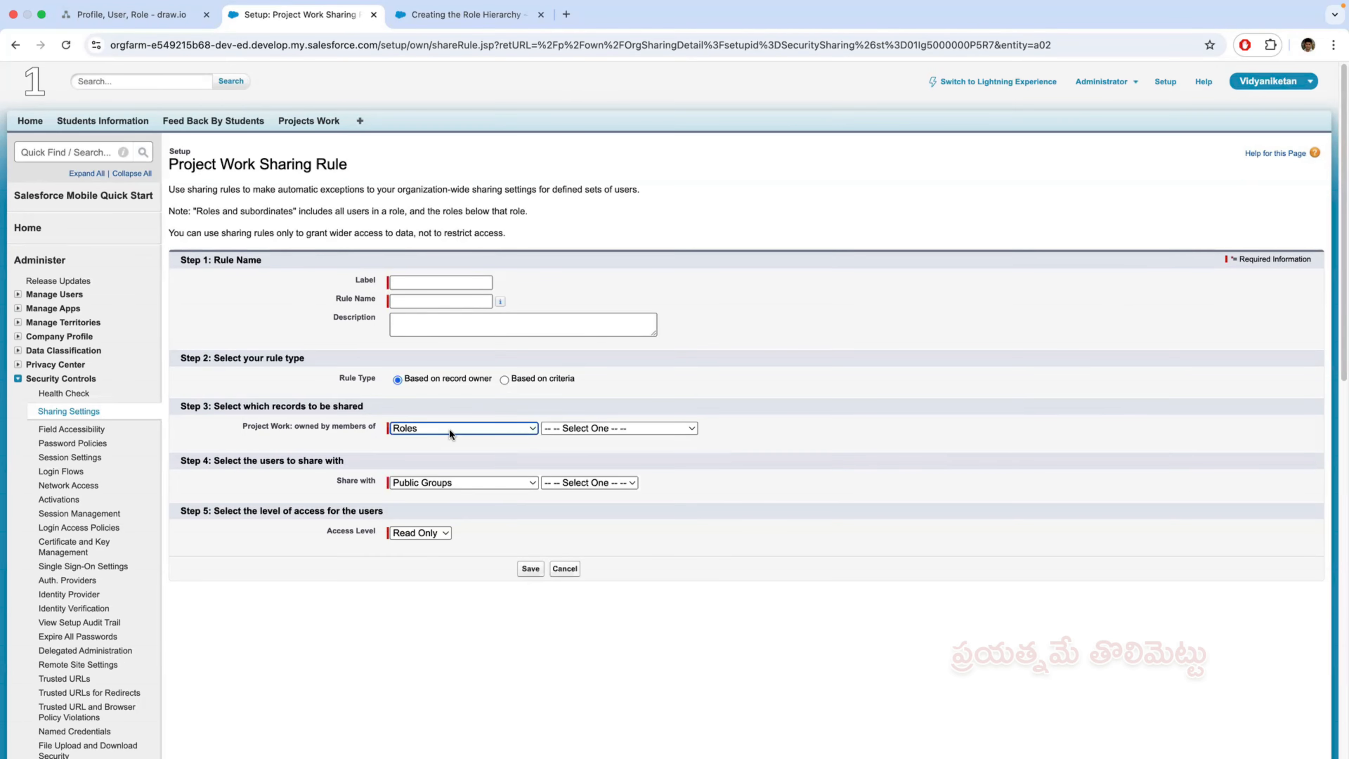
click(449, 428)
click(499, 445)
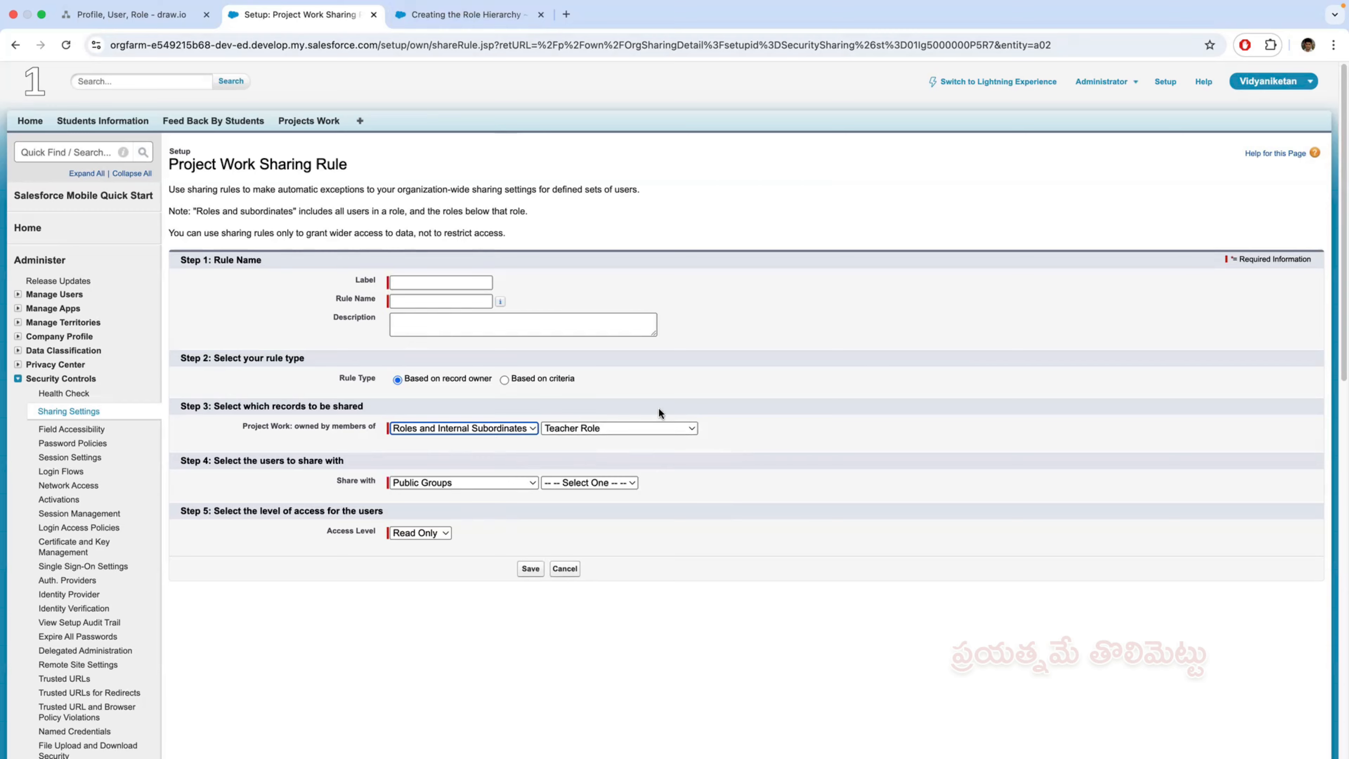
Step: Set the Share with category to Roles and view its list of roles without choosing one
click(516, 483)
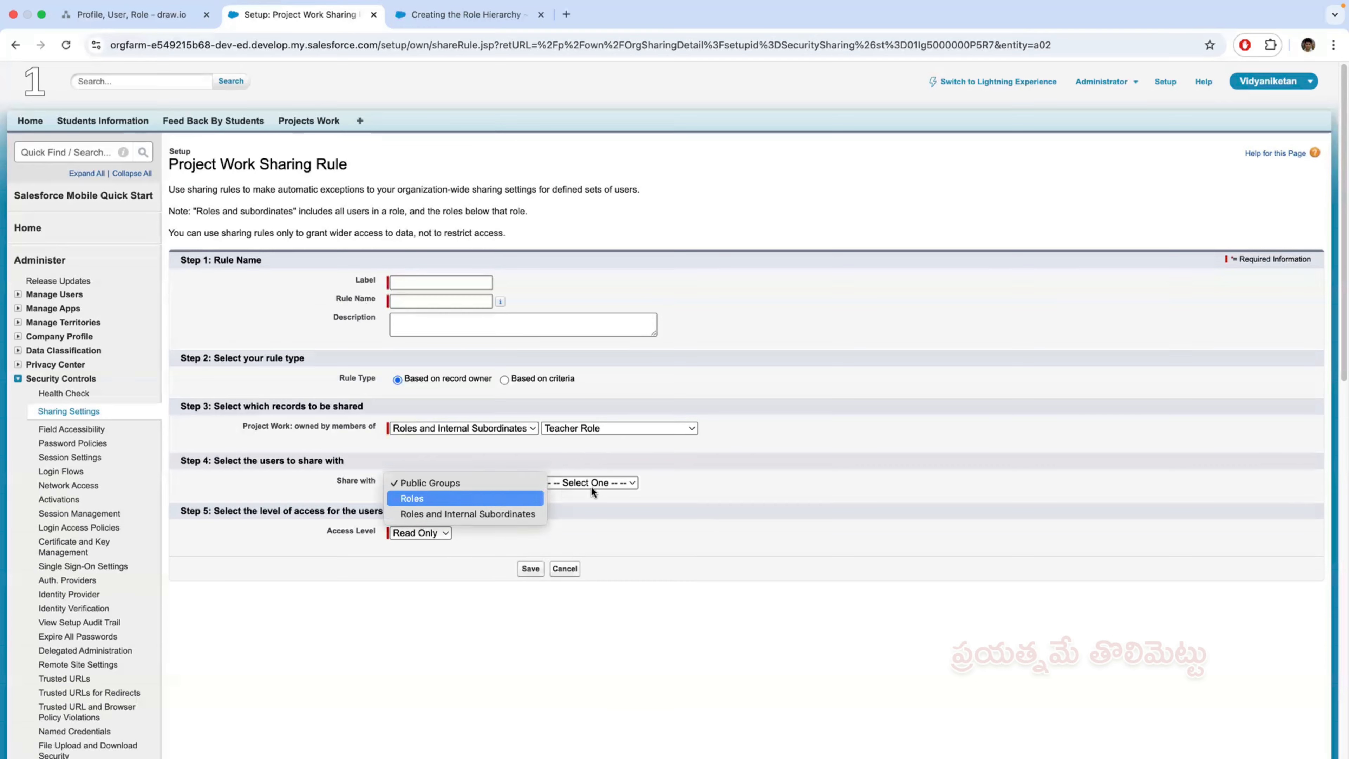
key(Return)
click(632, 483)
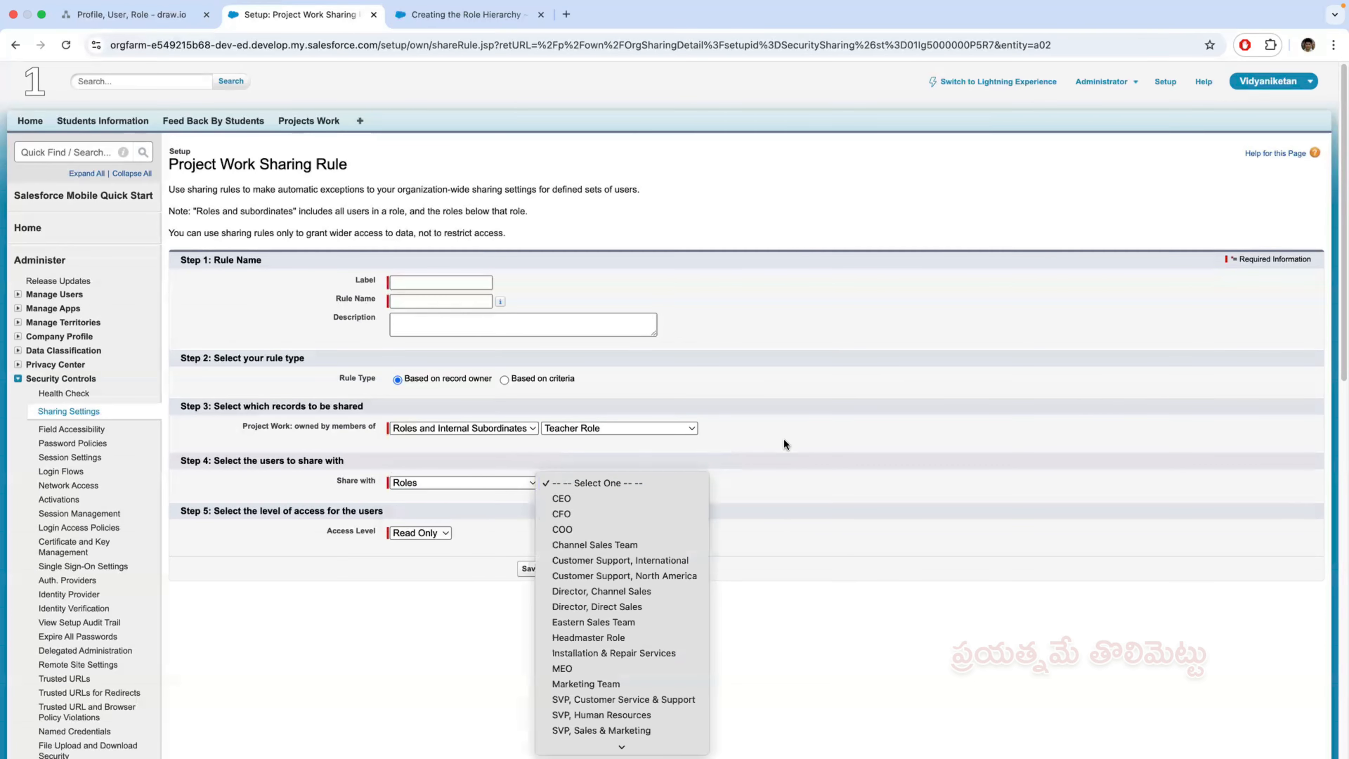
click(776, 447)
Step: Compare the roles beneath Teacher Role in the role hierarchy with the selections in the sharing rule form
click(467, 16)
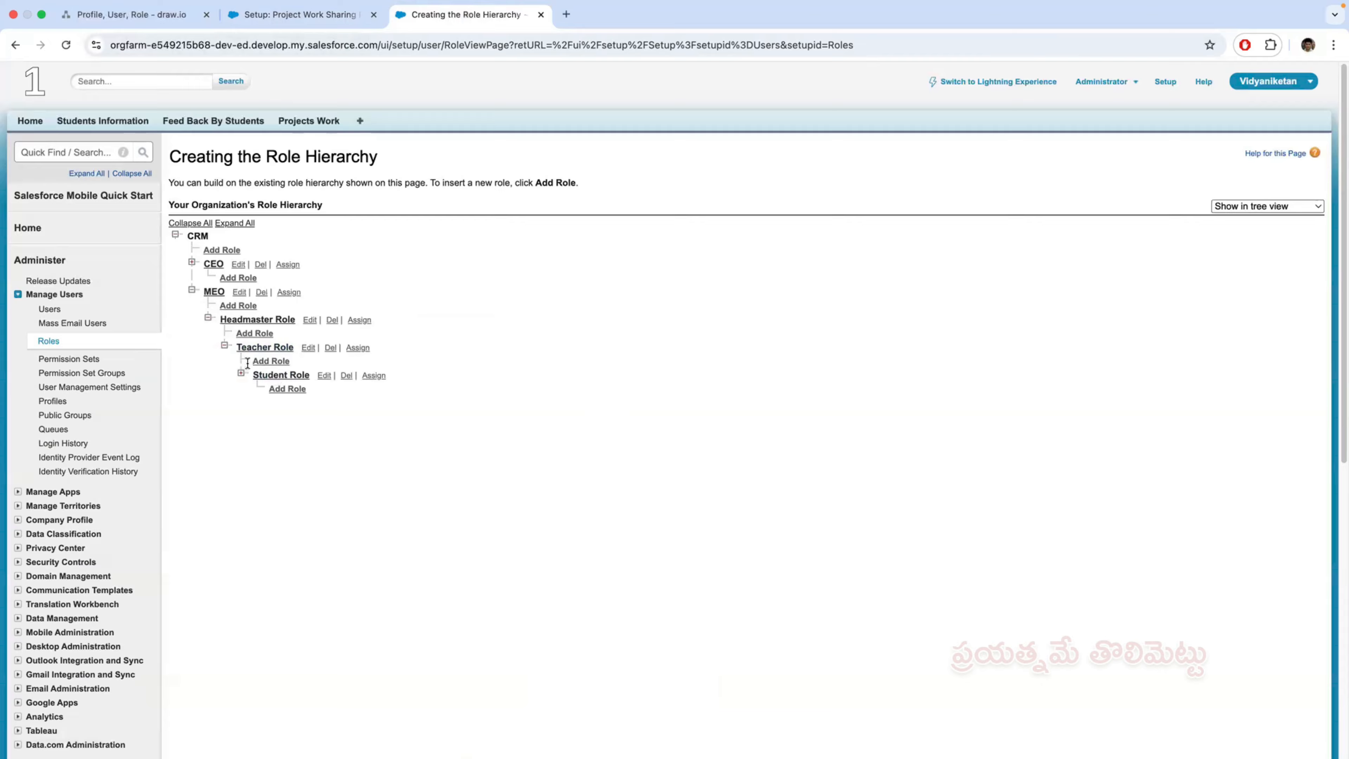
click(319, 14)
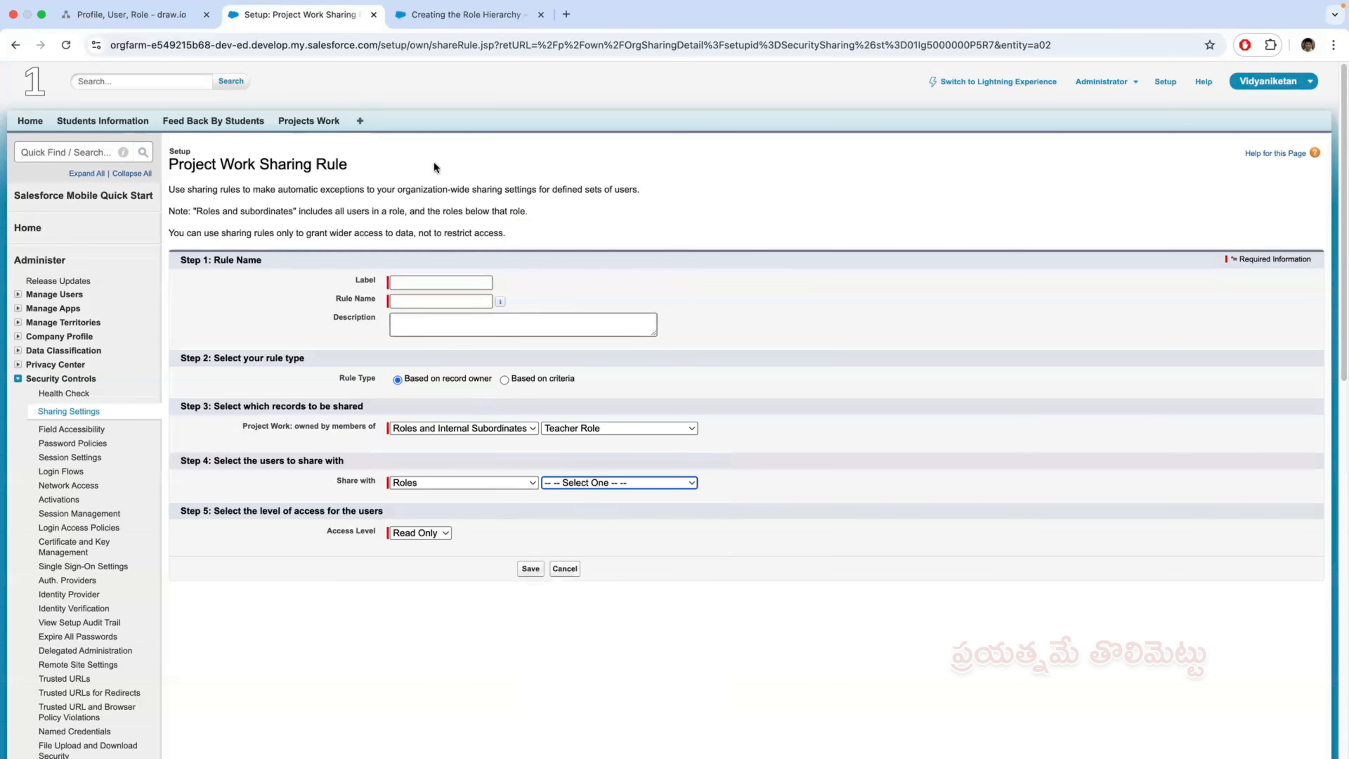
click(461, 16)
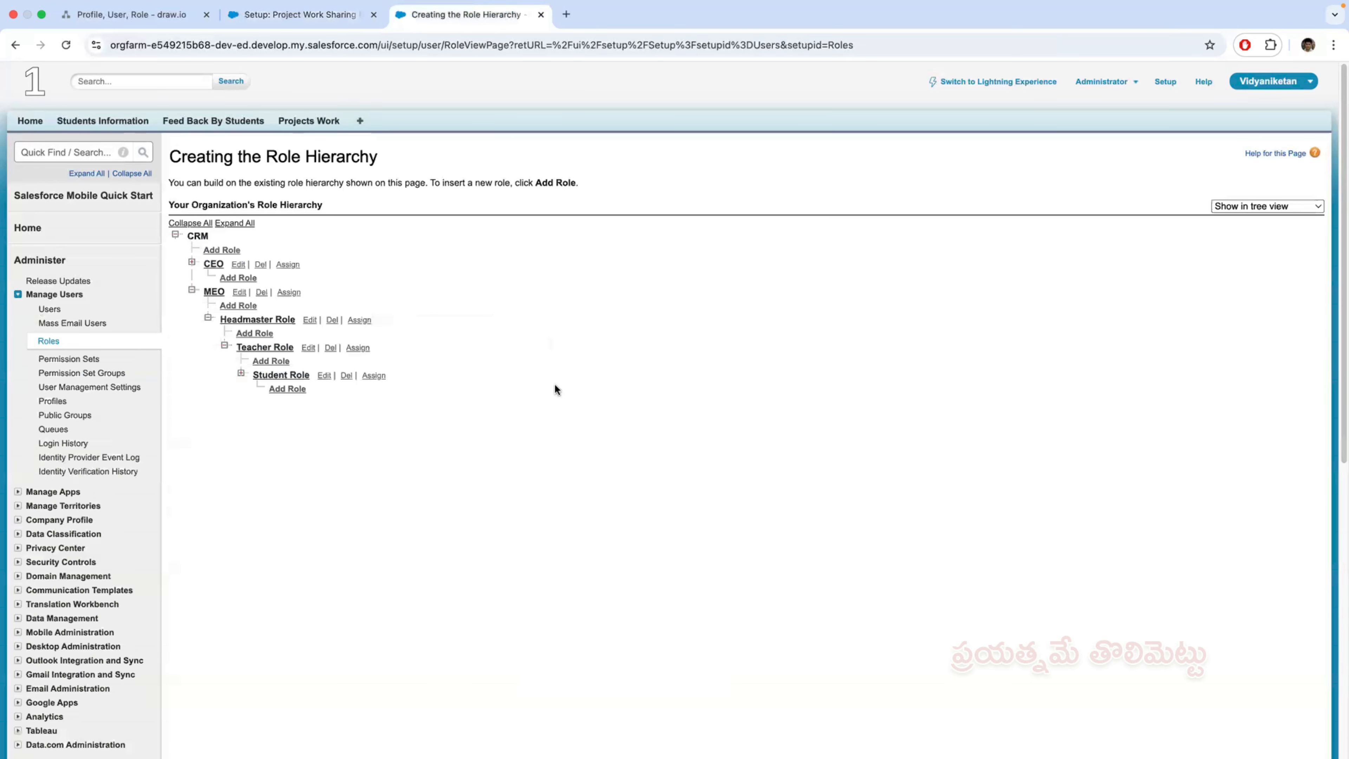
click(296, 15)
Step: In the draw.io sketch, set the brush colour to red and circle the T box together with its R3 R4 label
key(super+1)
scroll(762, 456, down, 2)
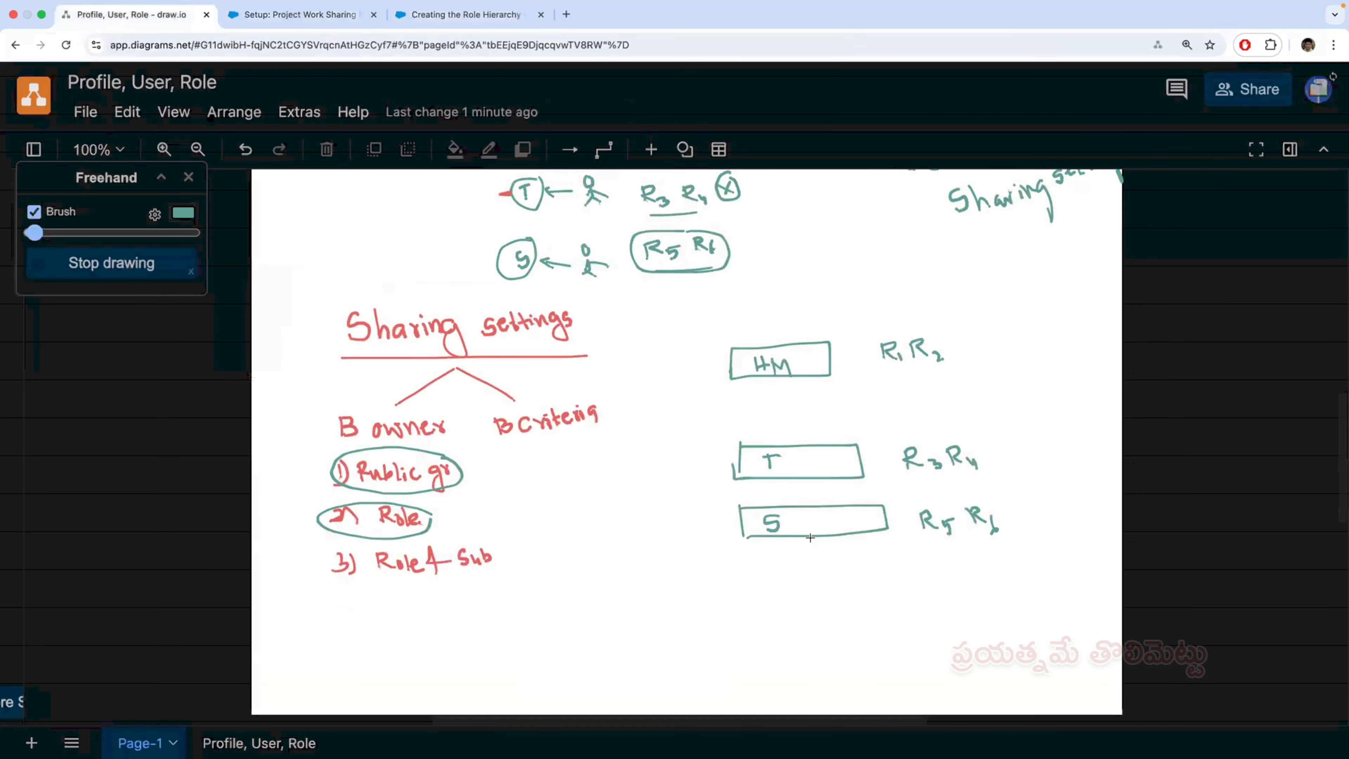
click(184, 213)
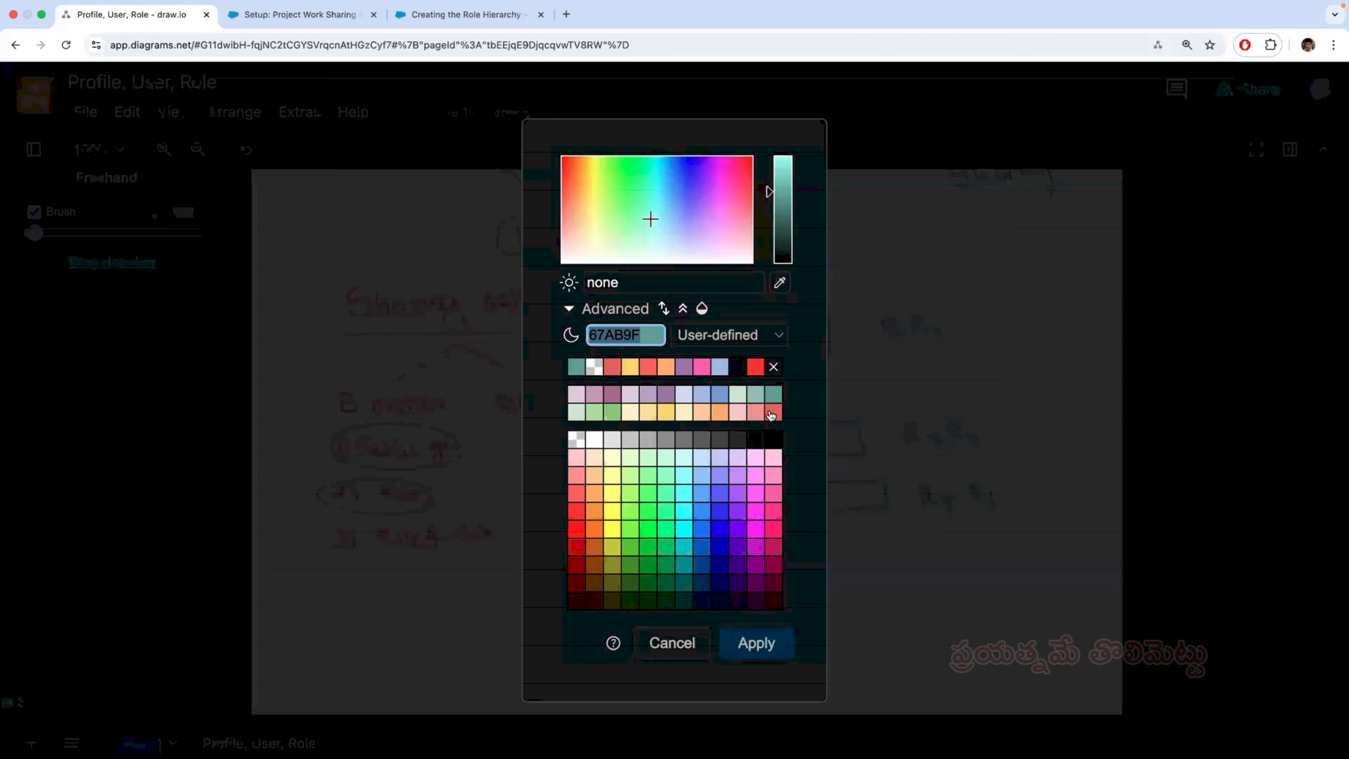
double_click(771, 413)
mouse_move(752, 406)
mouse_down()
mouse_move(722, 407)
mouse_move(715, 437)
mouse_move(784, 461)
mouse_move(935, 458)
mouse_move(976, 435)
mouse_move(829, 412)
mouse_move(736, 429)
mouse_up()
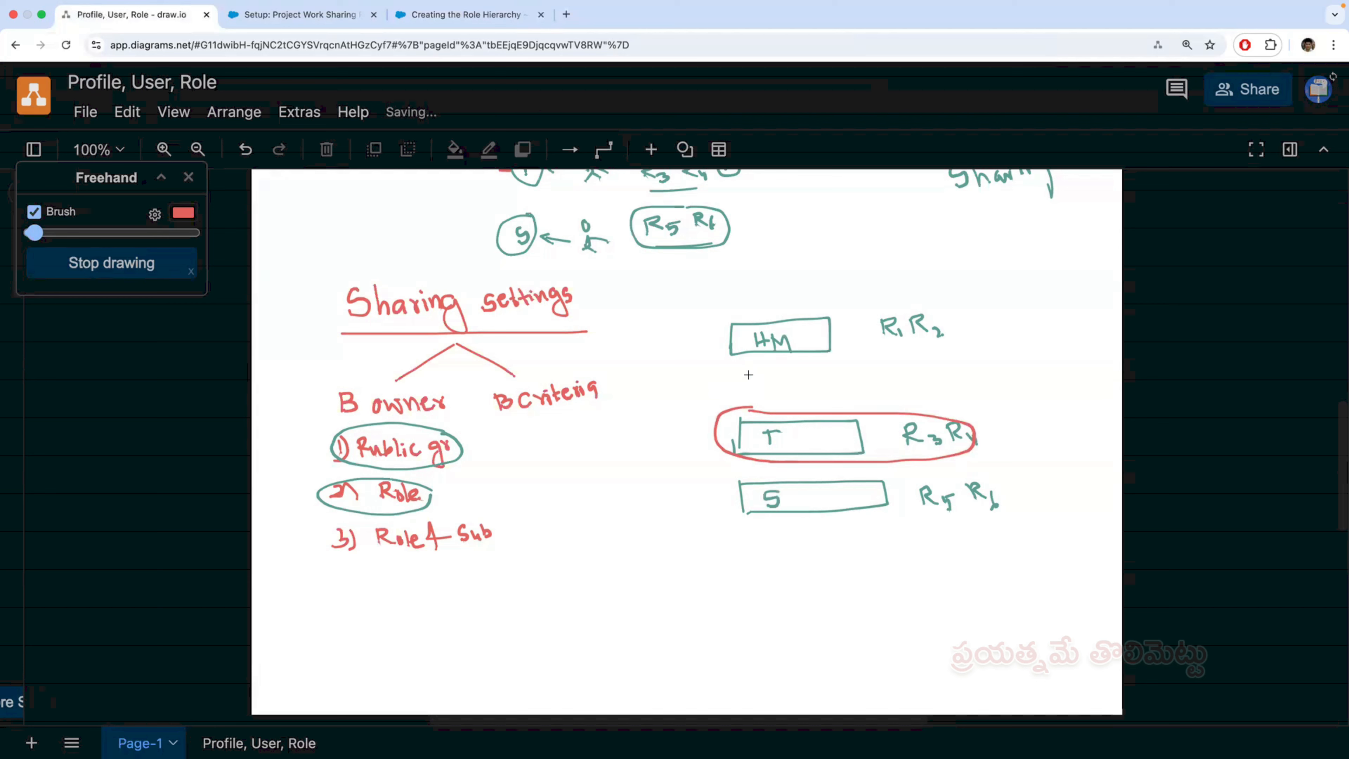
Step: In the Salesforce sharing rule form, set the record owners to Roles with Teacher Role
click(300, 15)
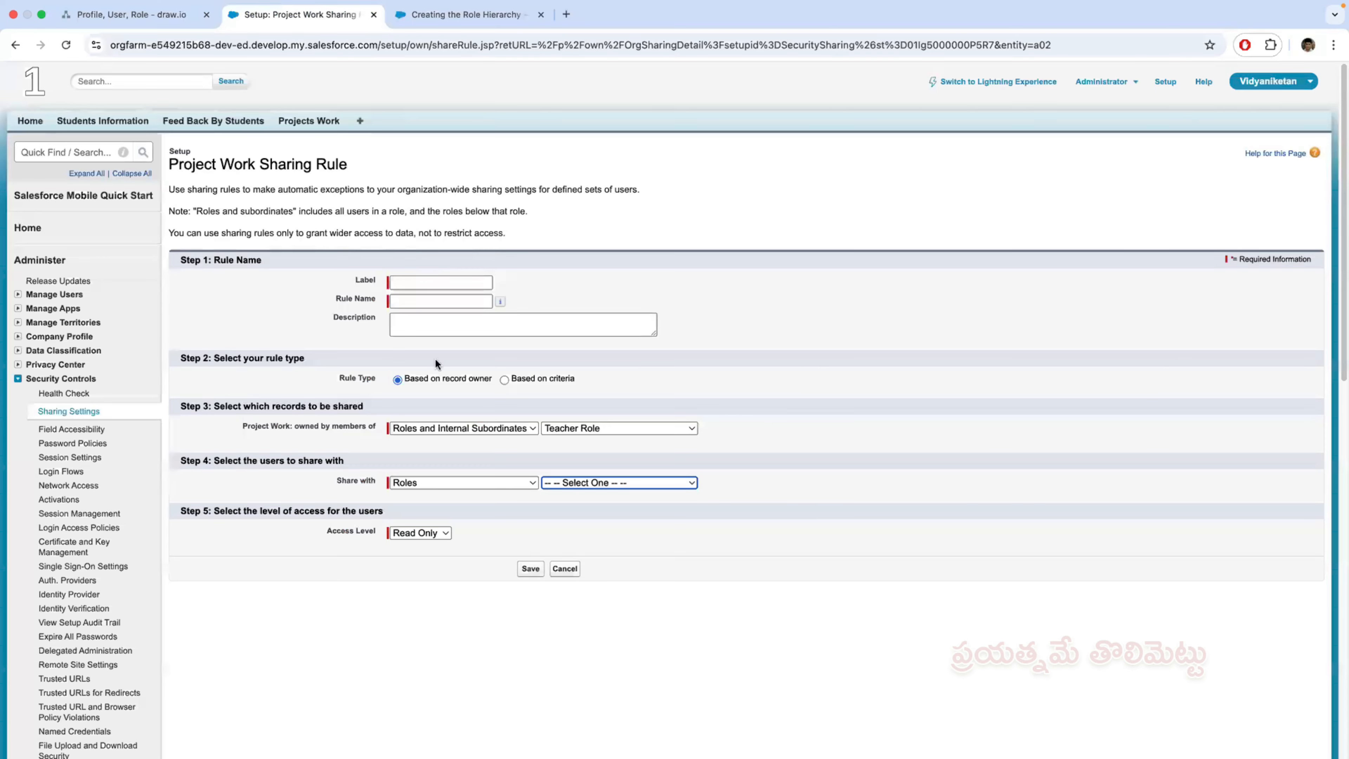
click(504, 428)
click(476, 413)
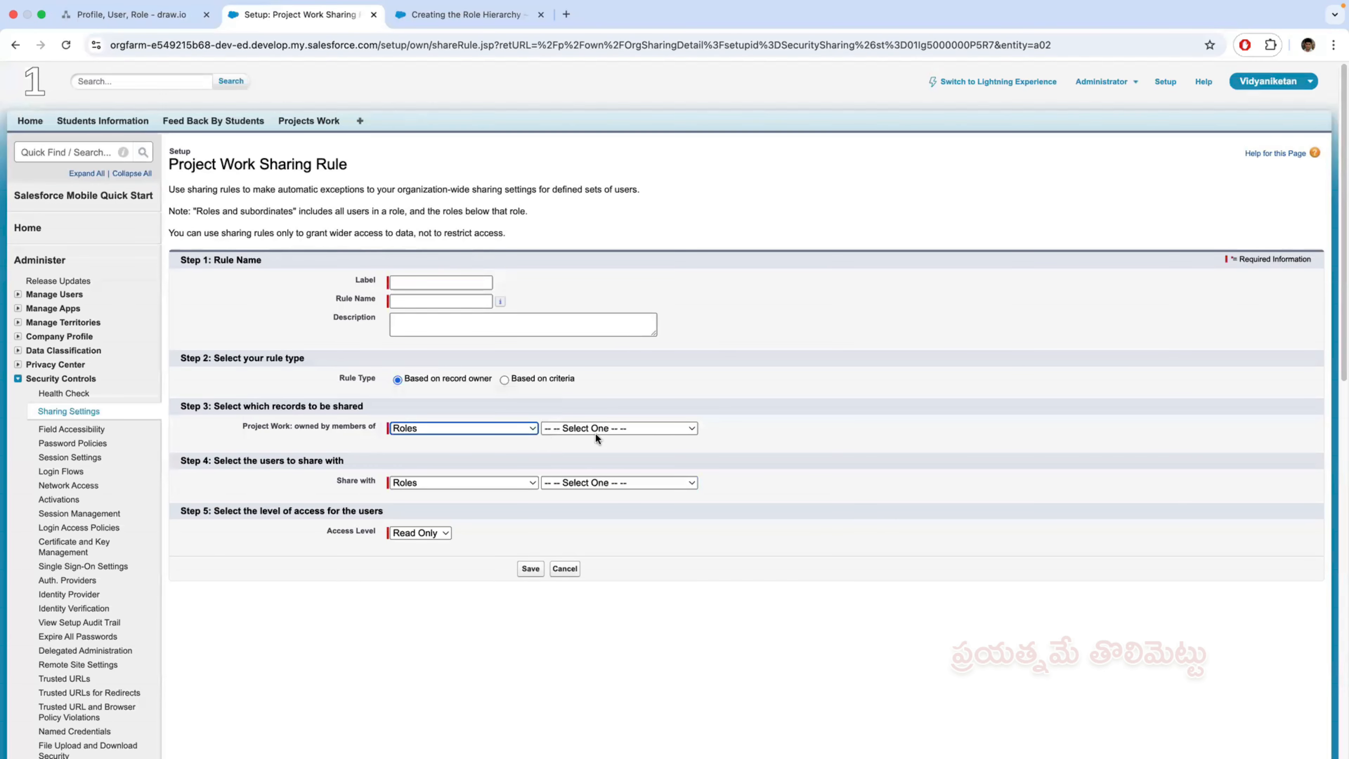
click(626, 429)
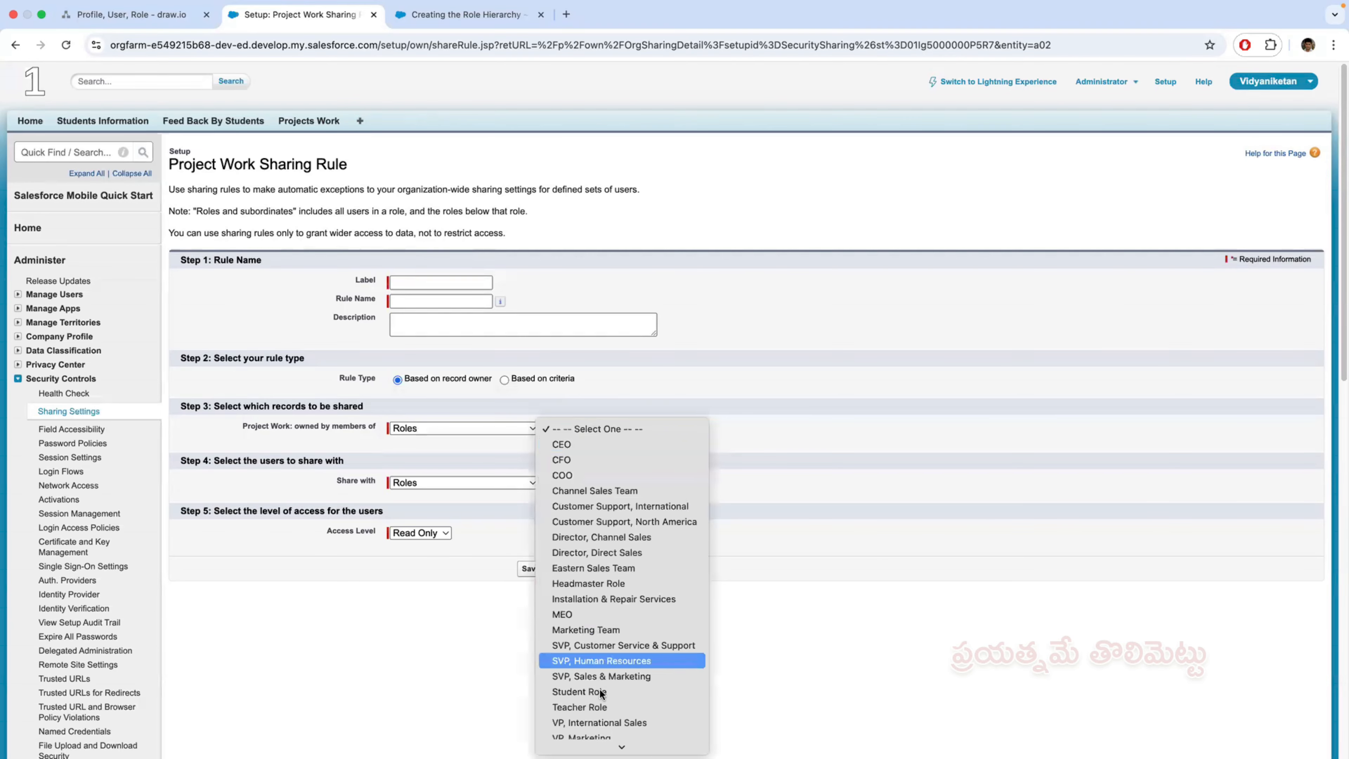
click(598, 707)
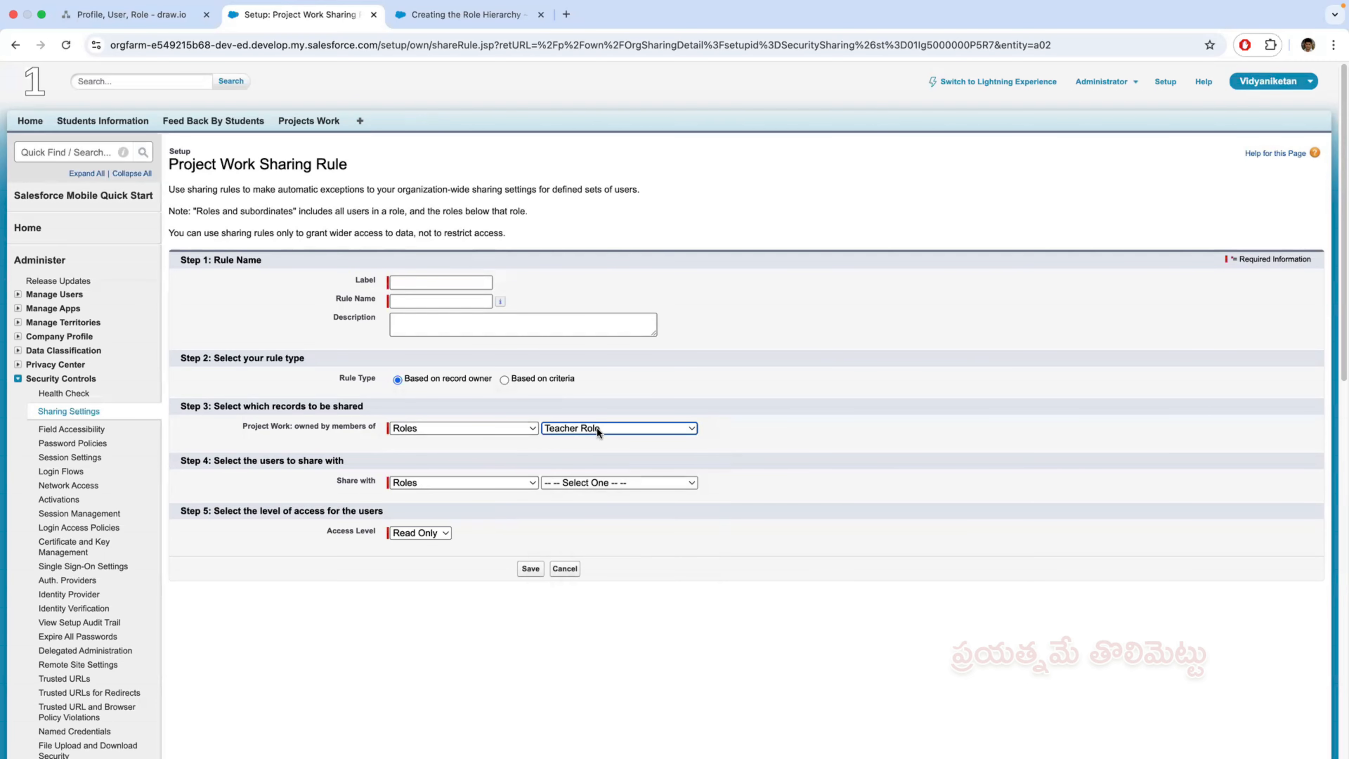
Step: Check the circled T box in the sketch, then set the rule's record owner category to Roles and Internal Subordinates
click(133, 14)
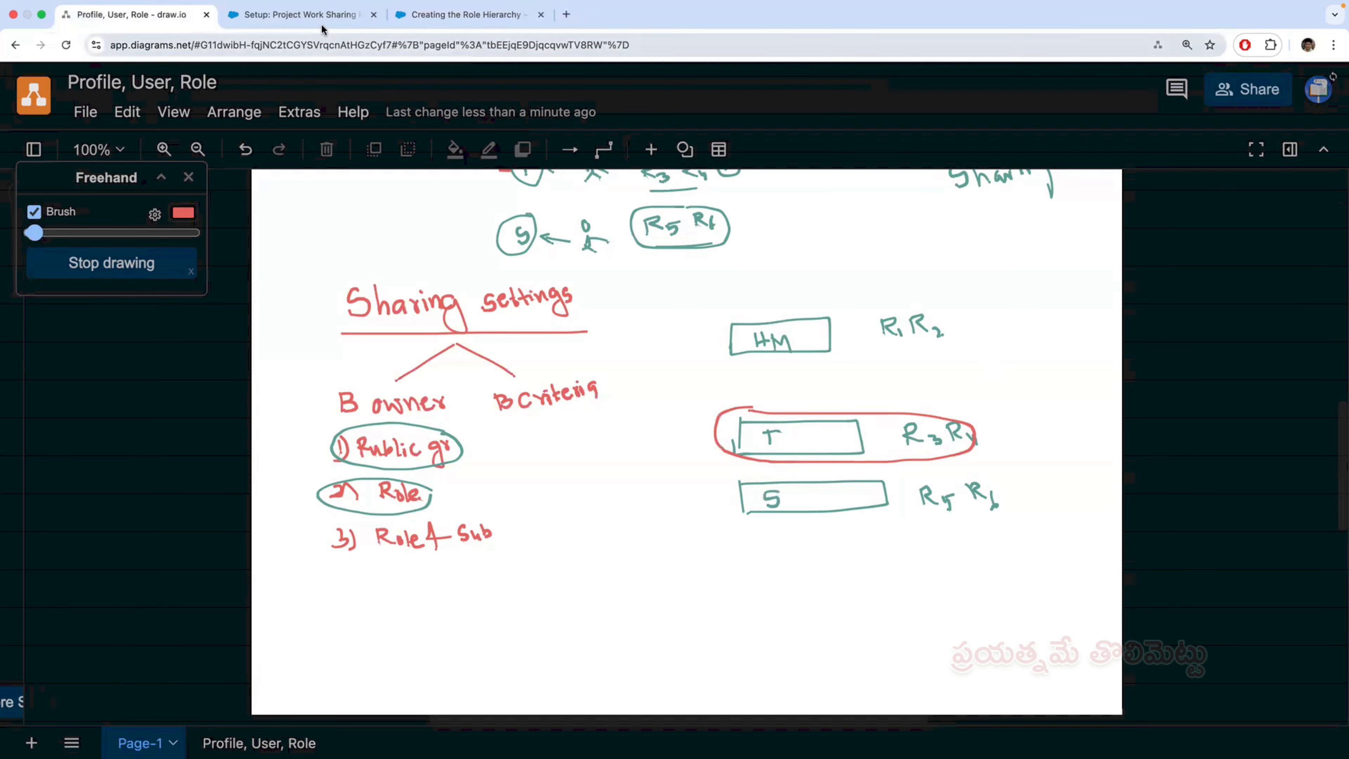
click(314, 14)
click(473, 428)
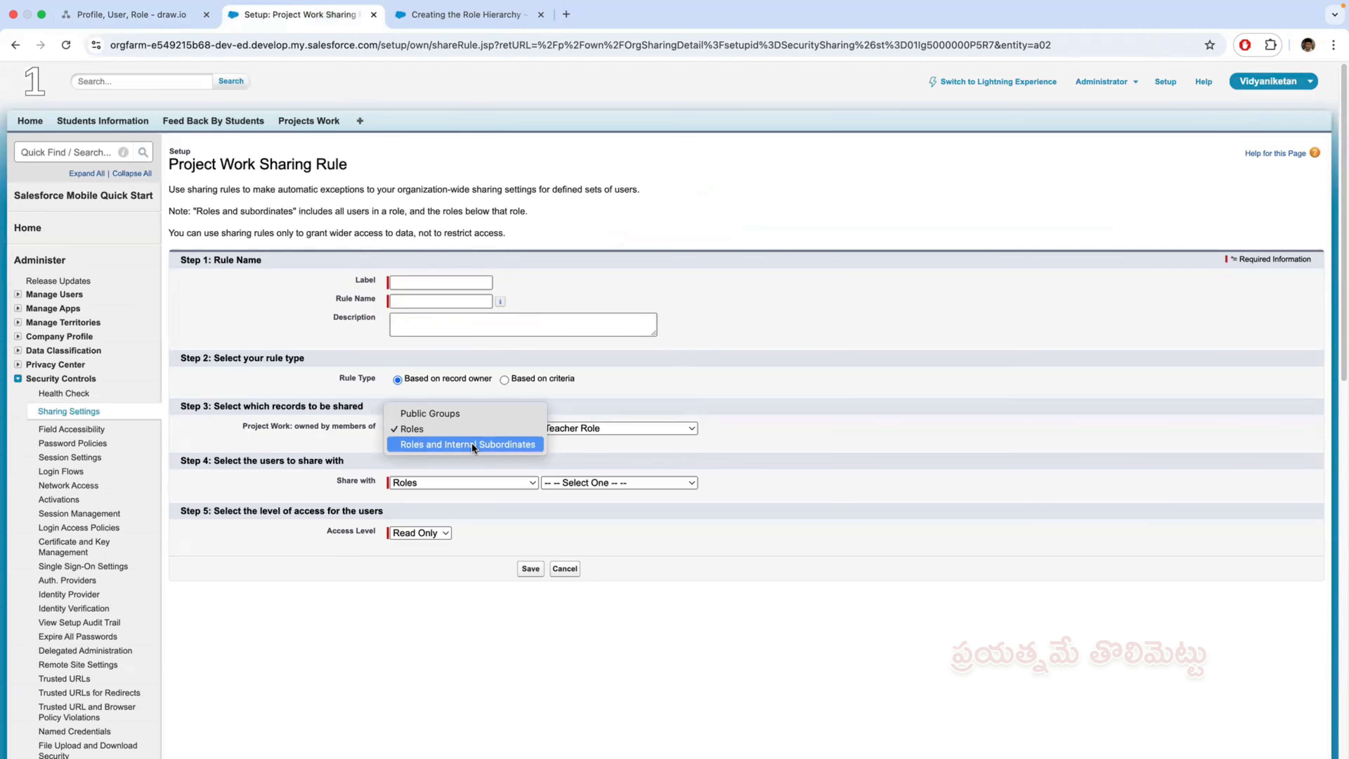
click(472, 444)
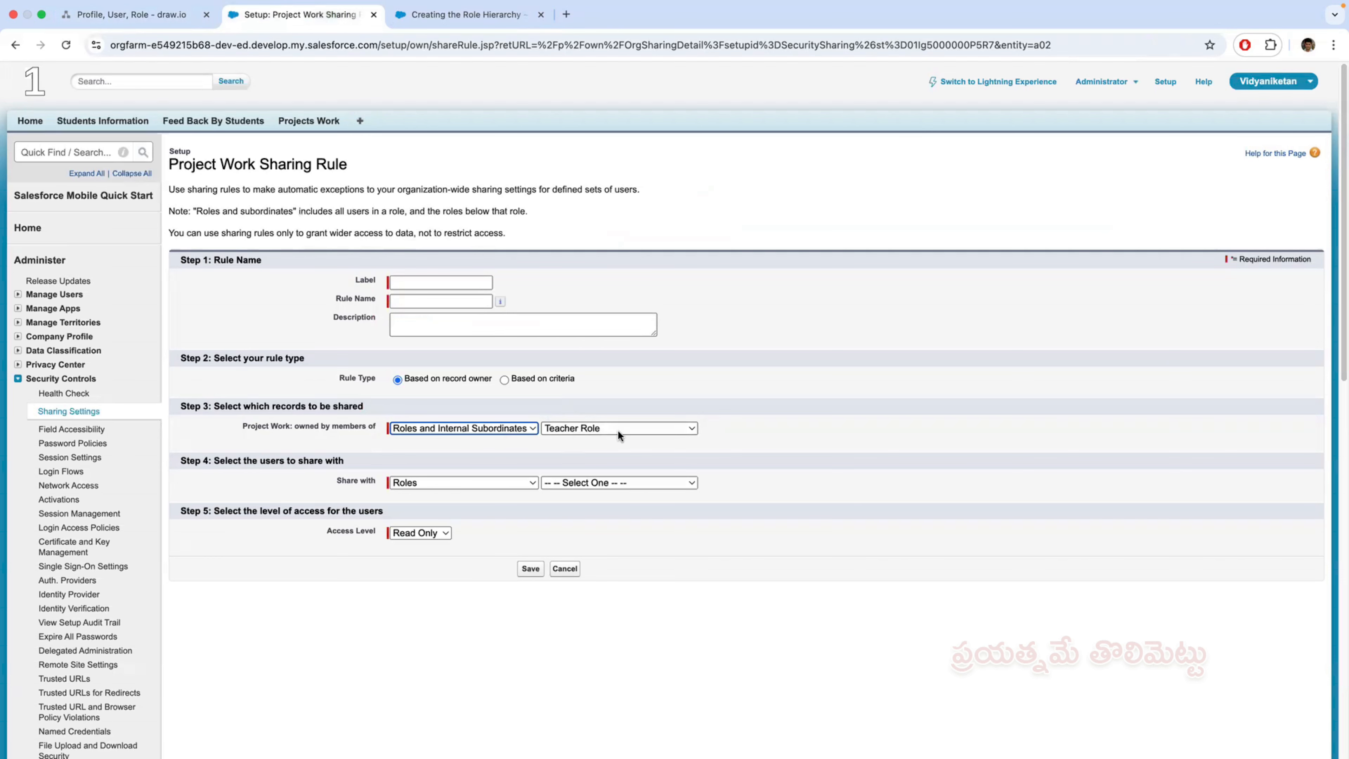
Step: In the draw.io sketch, draw a red loop around the S box below T and a curved arrow from R3 R4 up to R1 R2
click(465, 15)
click(132, 14)
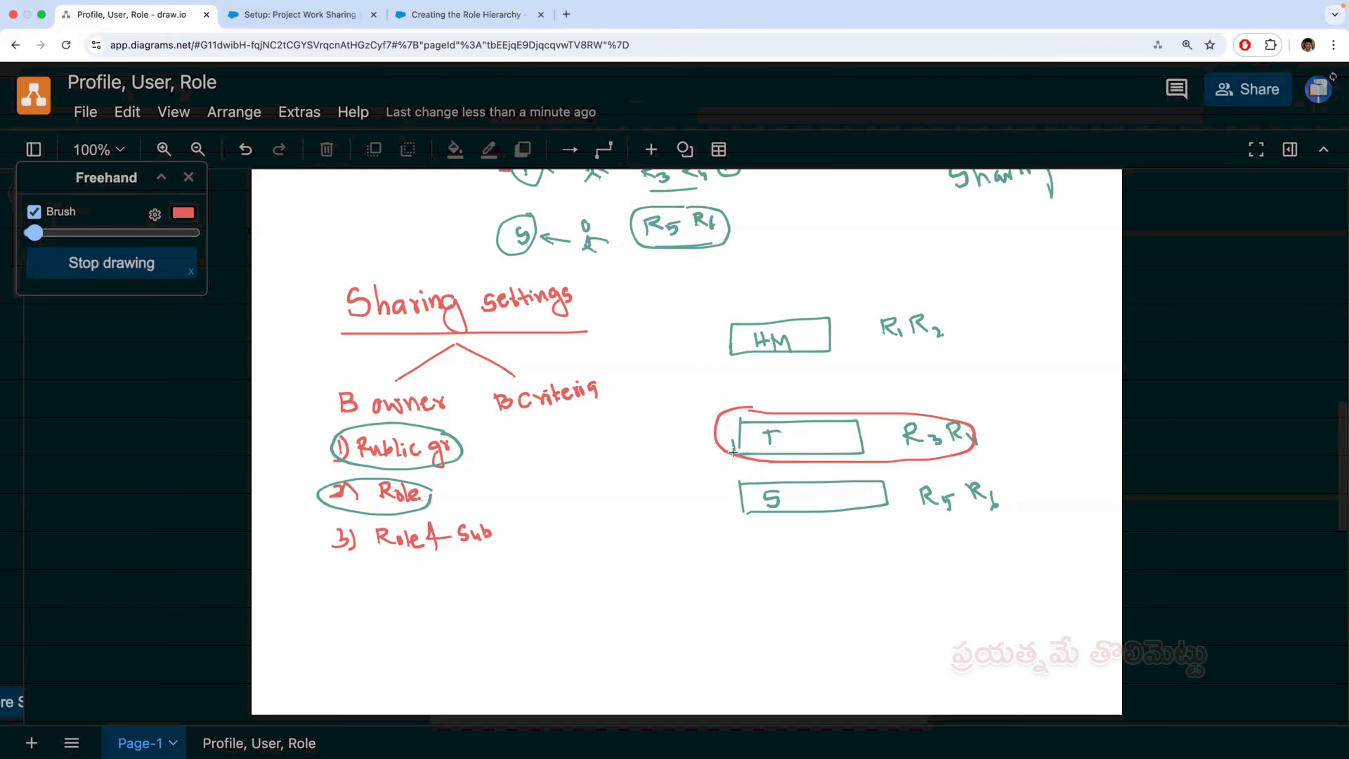
mouse_move(726, 443)
mouse_down()
mouse_move(707, 458)
mouse_move(765, 550)
mouse_move(981, 489)
mouse_move(974, 450)
mouse_up()
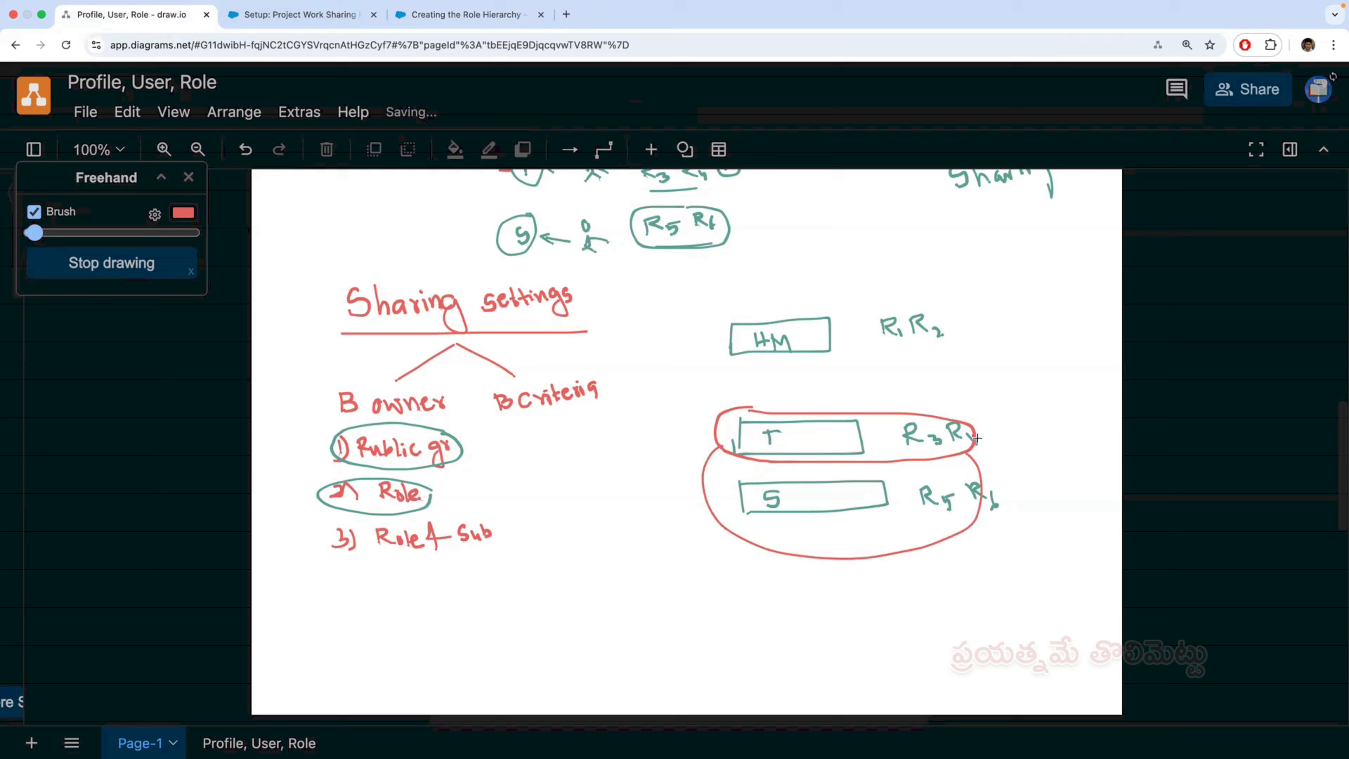
mouse_move(982, 436)
mouse_down()
mouse_move(1017, 385)
mouse_move(983, 338)
mouse_up()
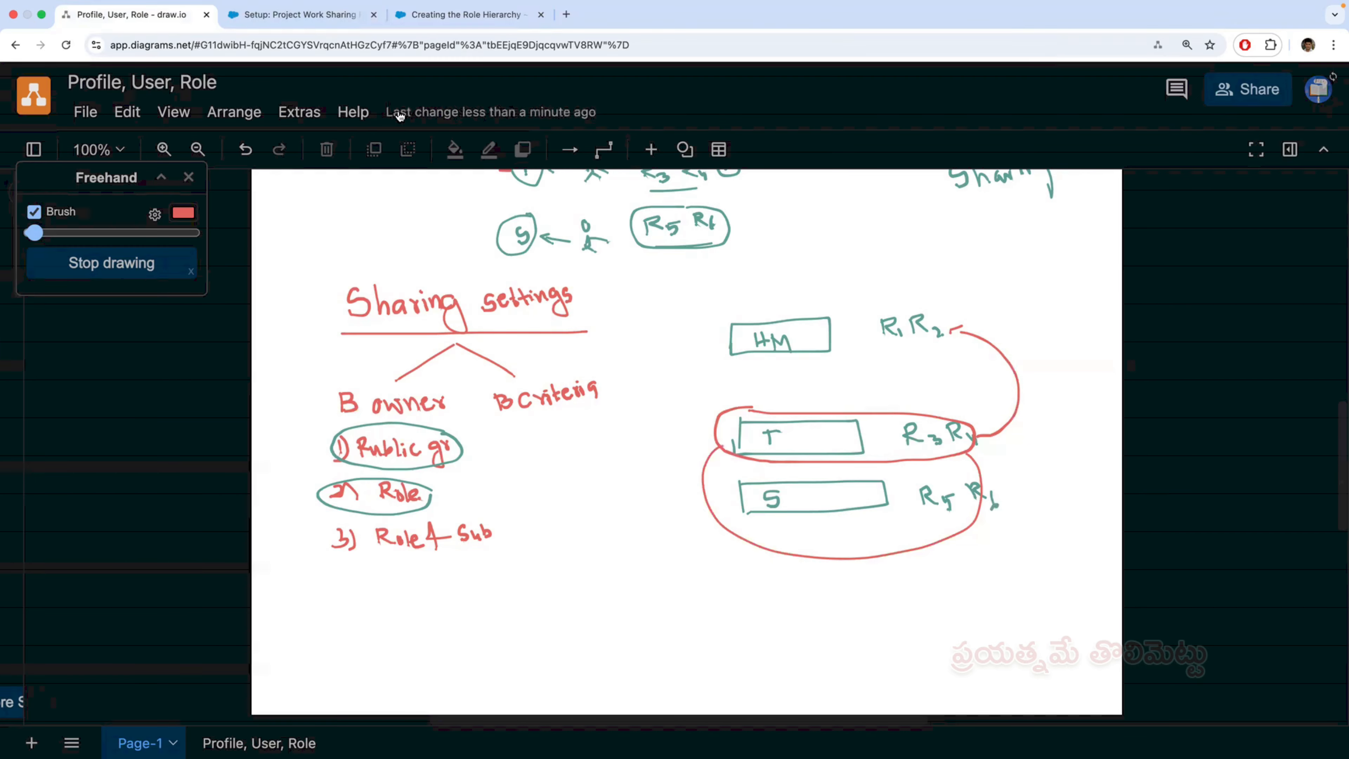
Step: In the Salesforce sharing rule form, label the rule "Sharing teacherrole and sub to HM" and fill its rule name from the label
click(328, 21)
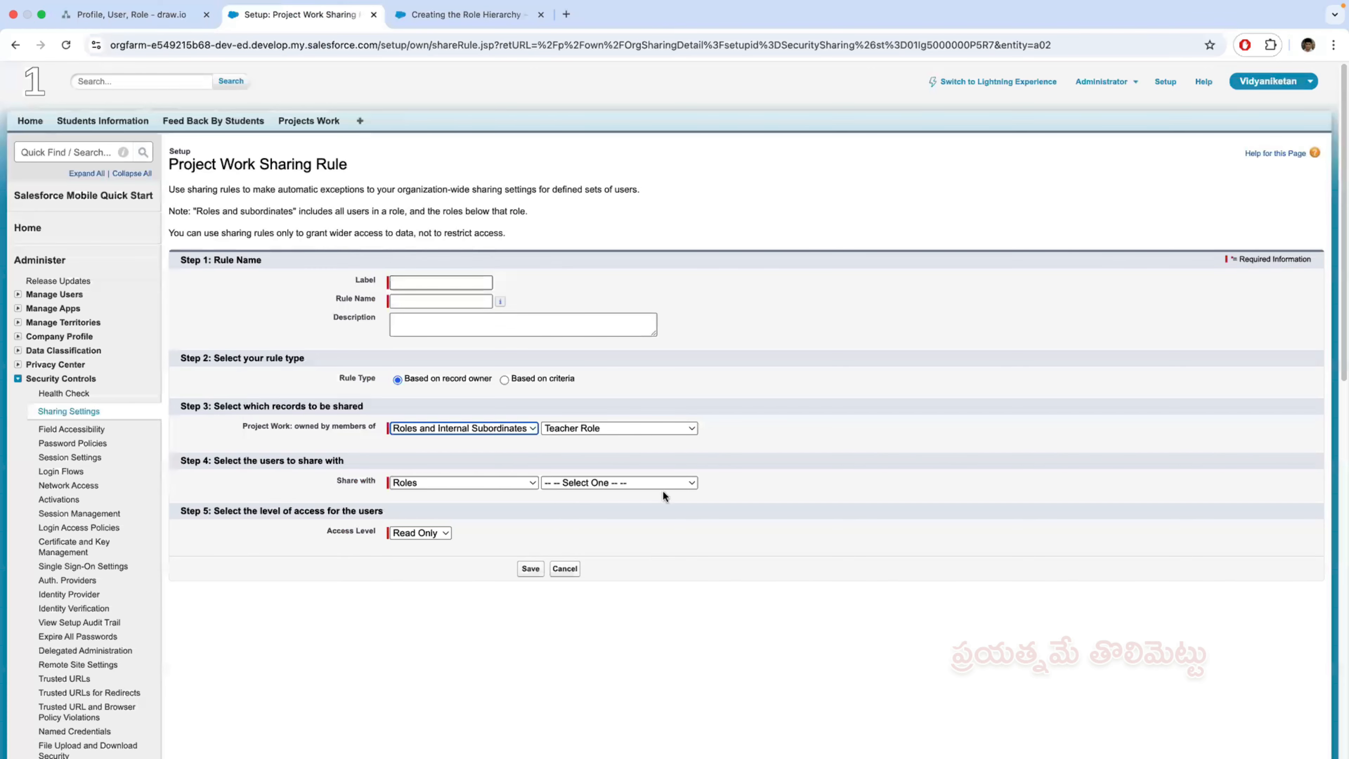
click(433, 282)
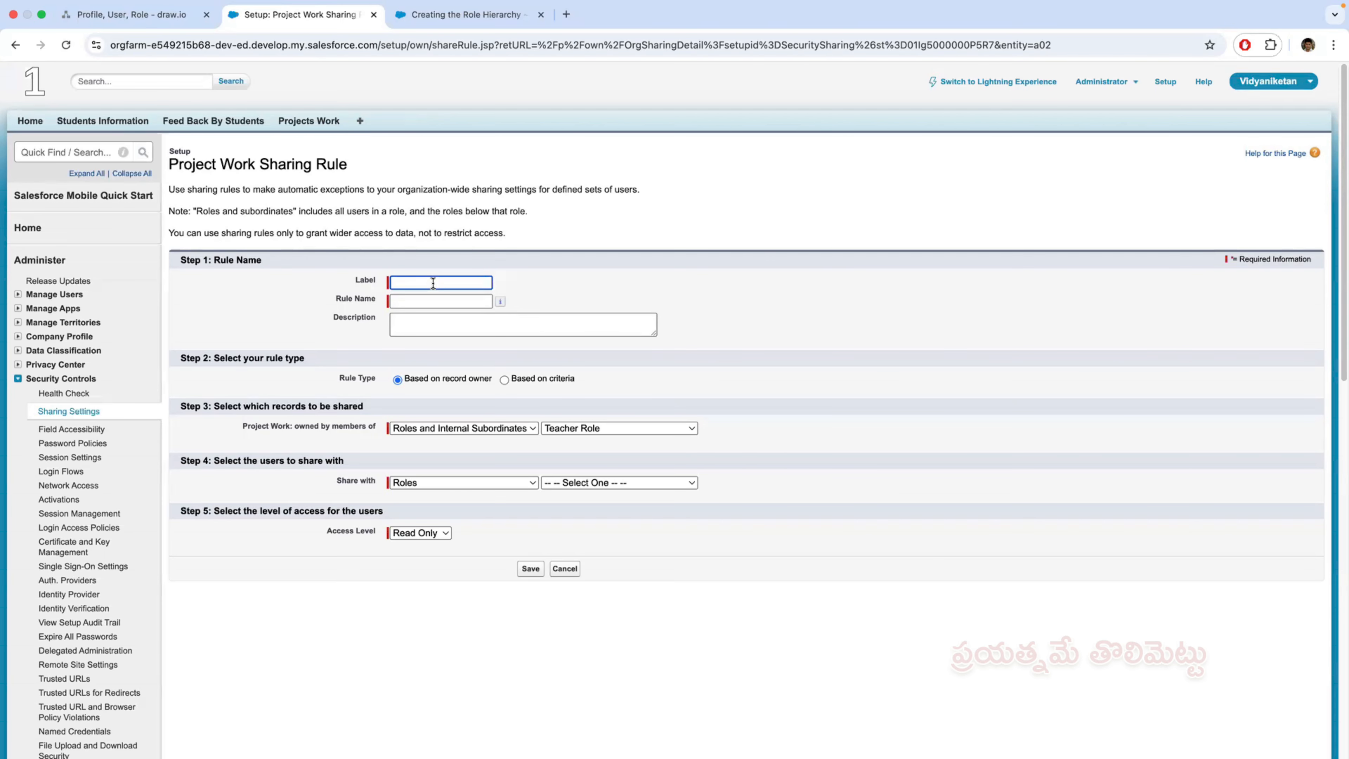
text(S)
text(h)
text(a)
text(ring)
text( role a)
text(nd s)
text(u)
text(b)
key(BackSpace)
key(BackSpace)
key(BackSpace)
key(BackSpace)
key(BackSpace)
key(BackSpace)
key(BackSpace)
key(BackSpace)
key(BackSpace)
key(BackSpace)
key(BackSpace)
key(BackSpace)
key(BackSpace)
text(te)
text(acherrole and sub)
text( to)
text( HM)
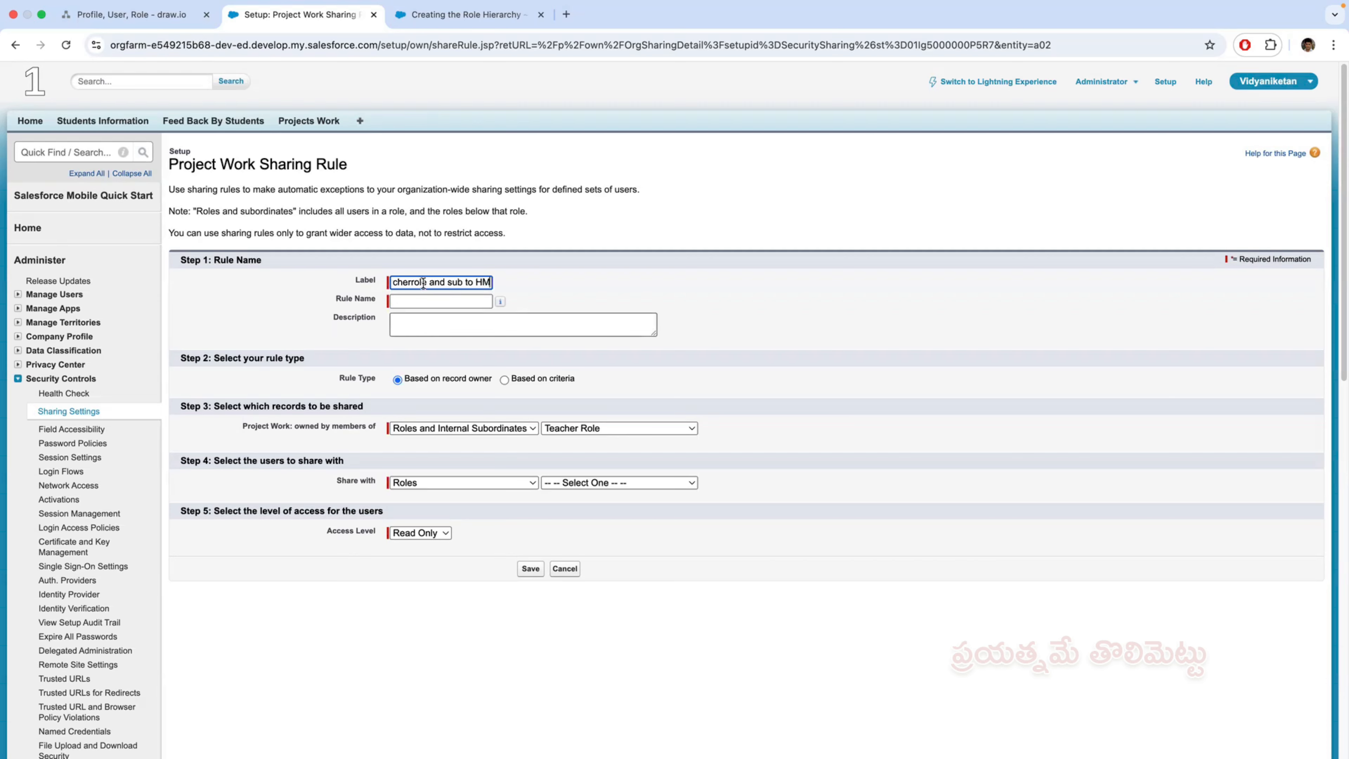
click(443, 301)
click(504, 379)
Step: Try Public Groups as the record owner category and Roles and Internal Subordinates as the share-with category
scroll(512, 435, down, 2)
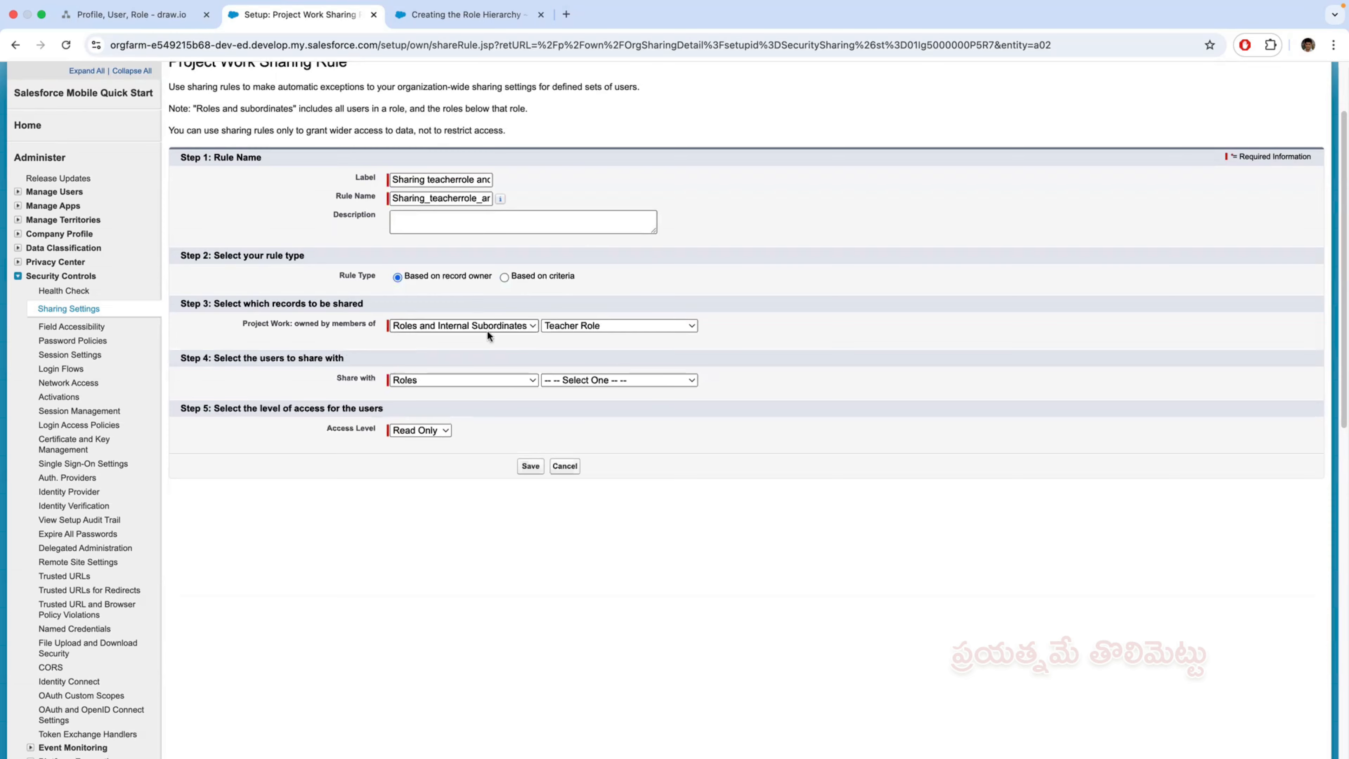
click(488, 332)
key(Return)
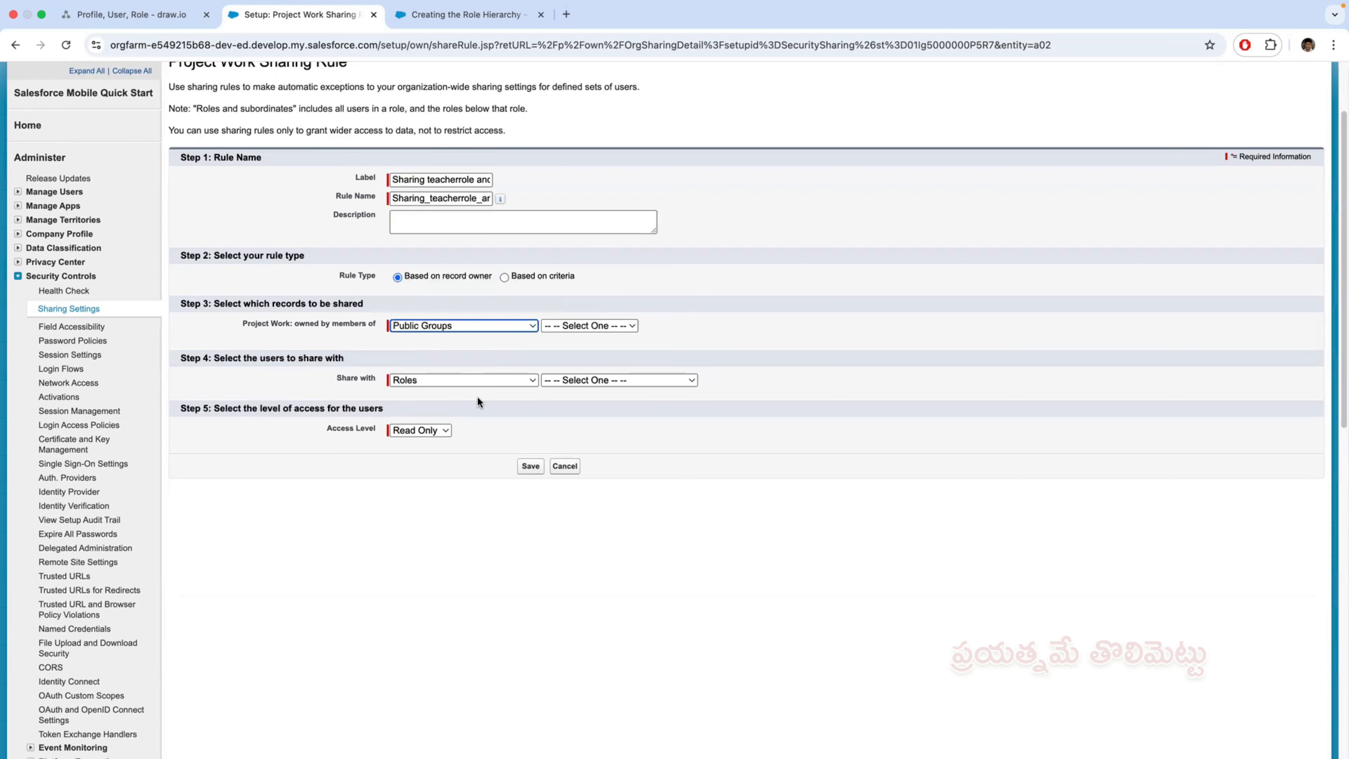
click(474, 373)
key(Down)
key(Return)
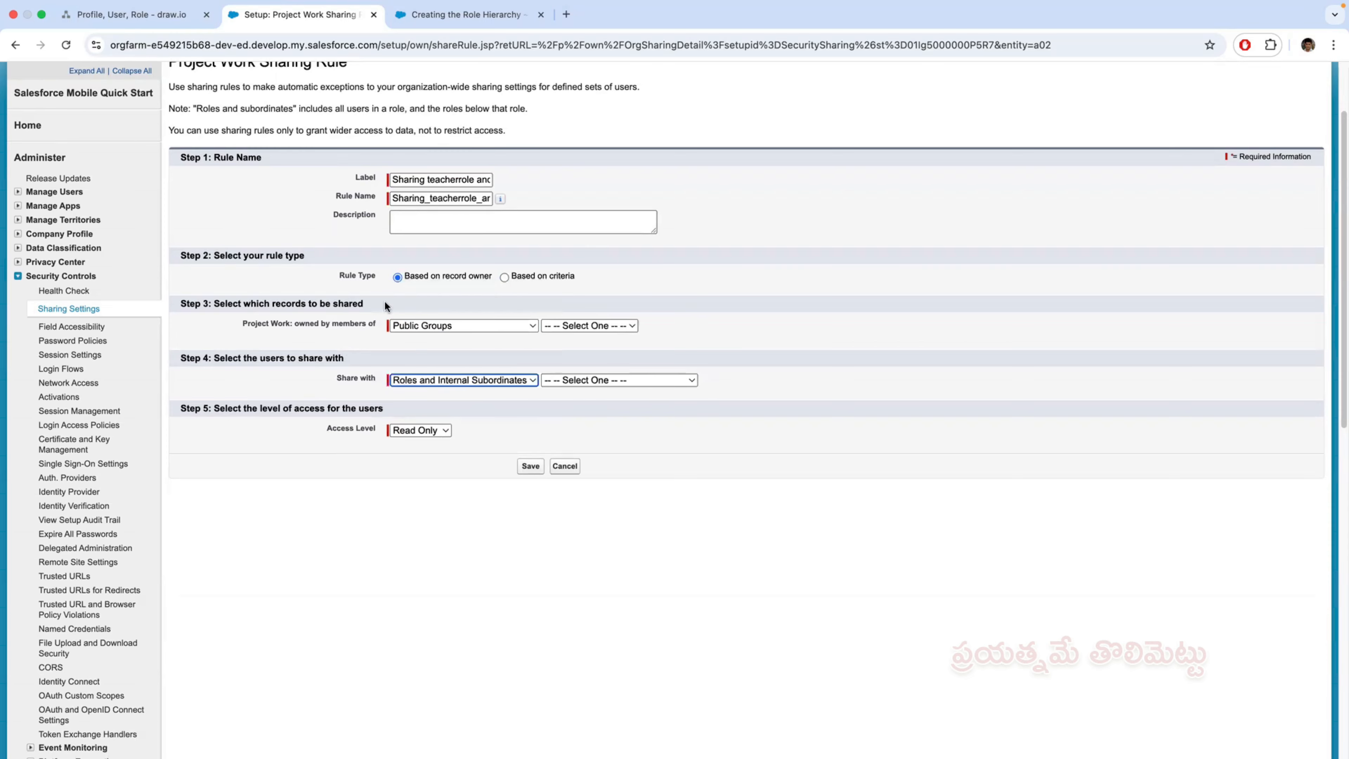
Step: Set the records to be shared to those owned by Roles and Internal Subordinates with Teacher Role
drag(385, 304, 215, 303)
click(462, 325)
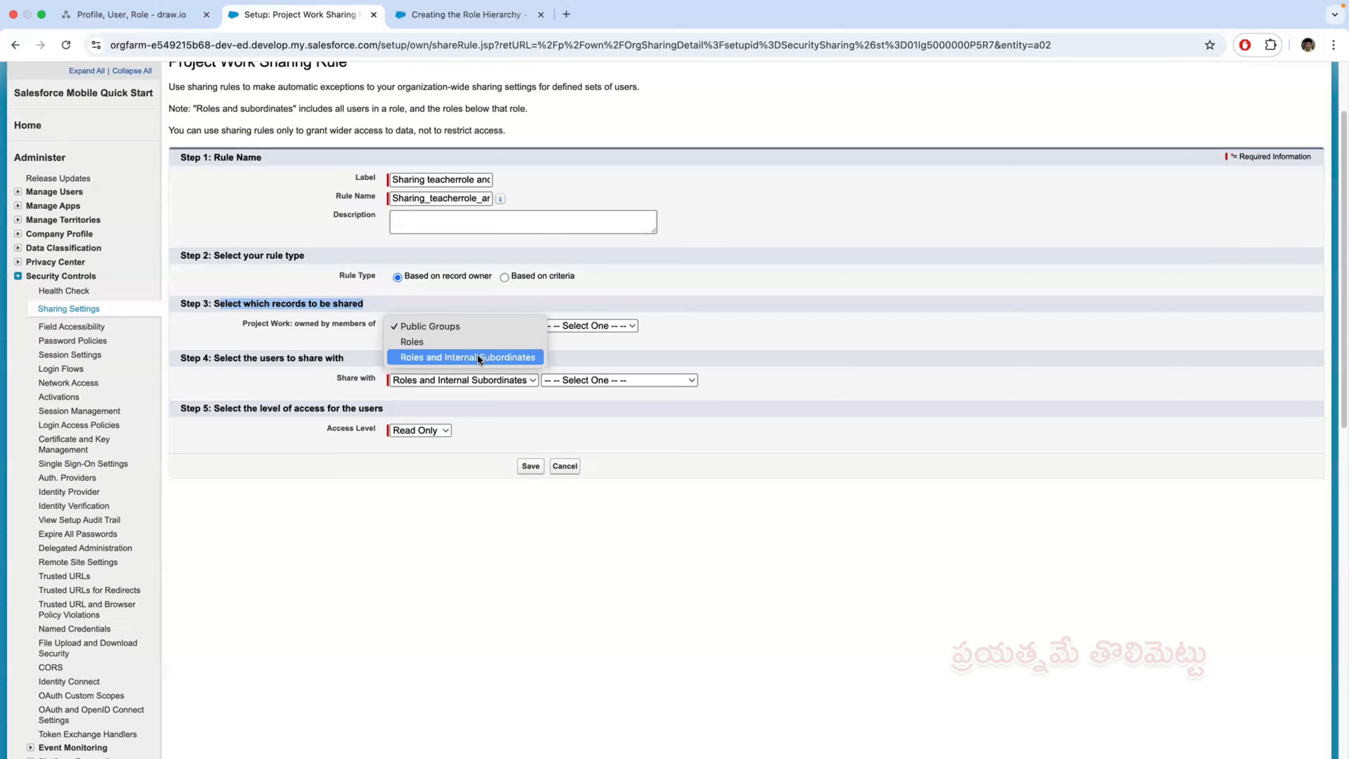
click(563, 374)
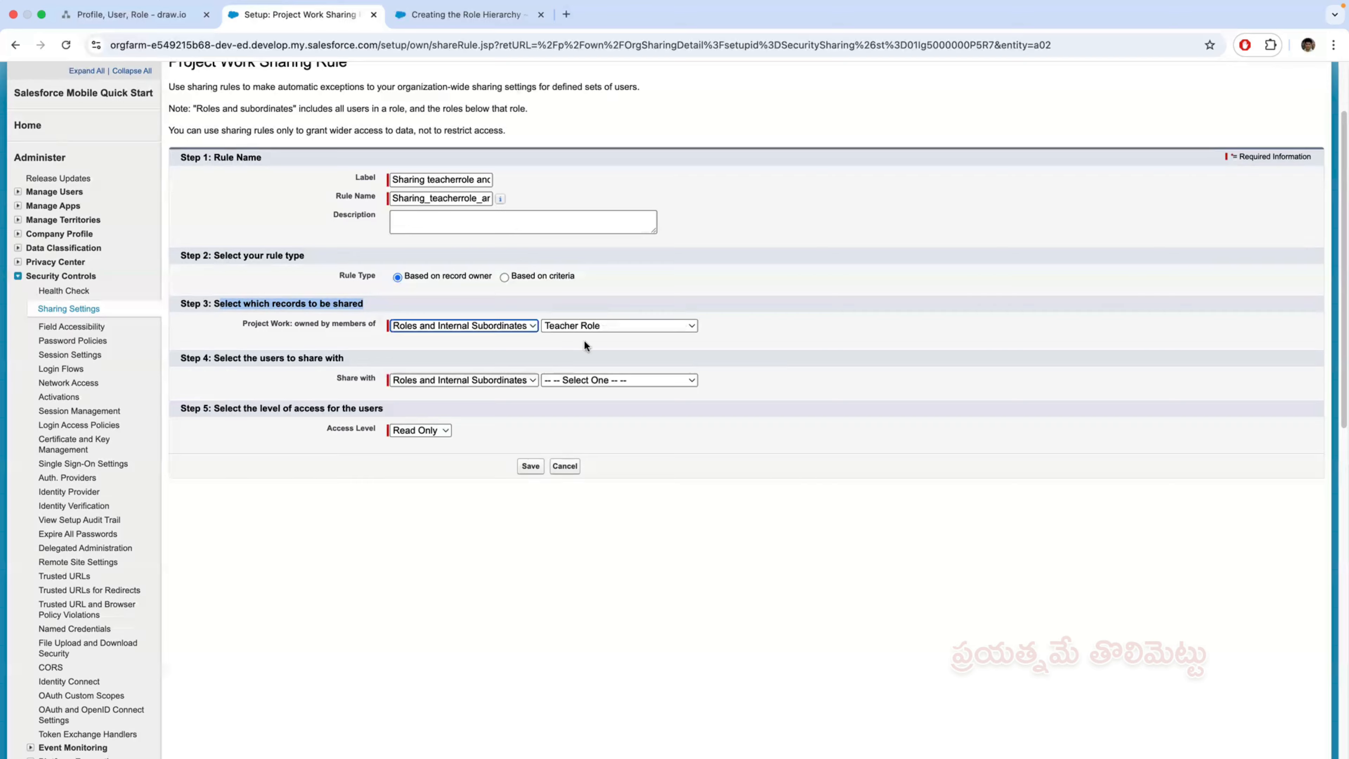
click(624, 327)
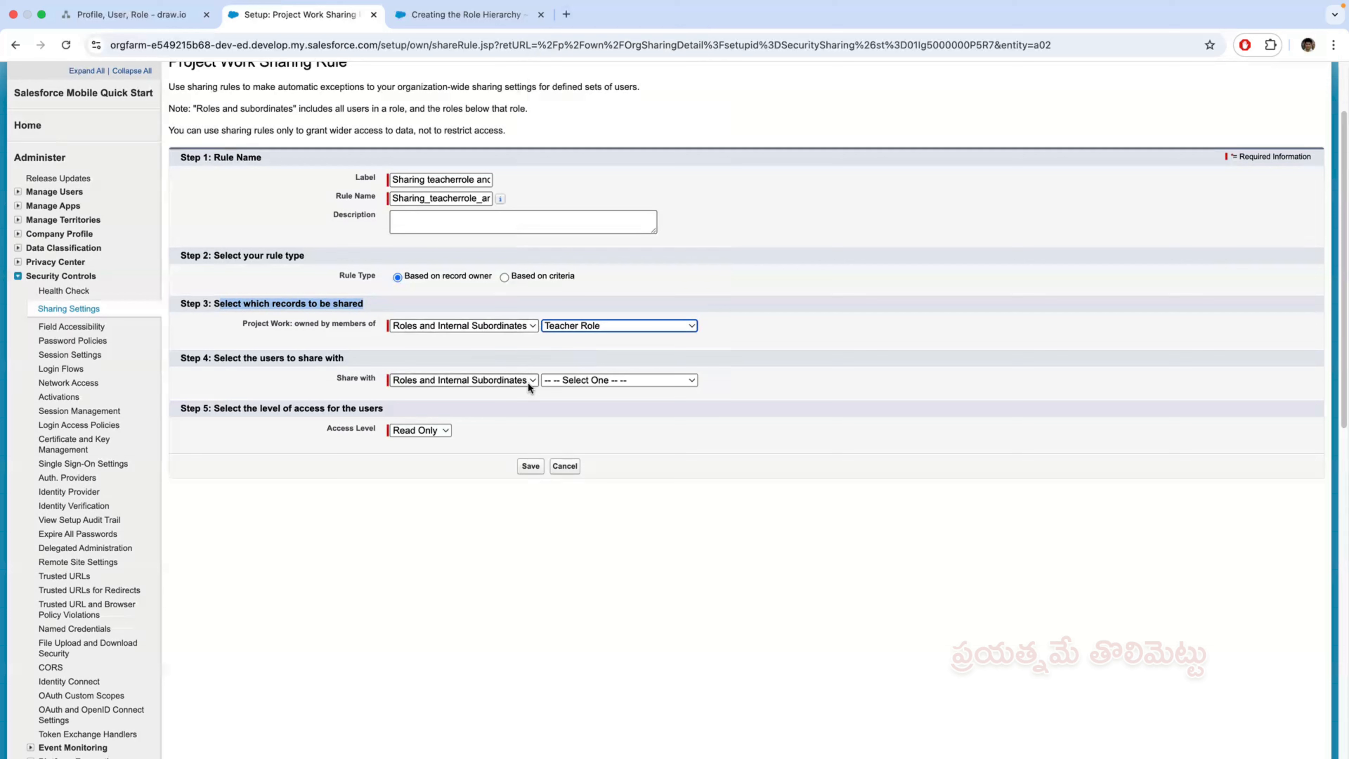
Step: Share the records with Roles, Headmaster Role, and set the access level to Read/Write
click(485, 378)
click(413, 366)
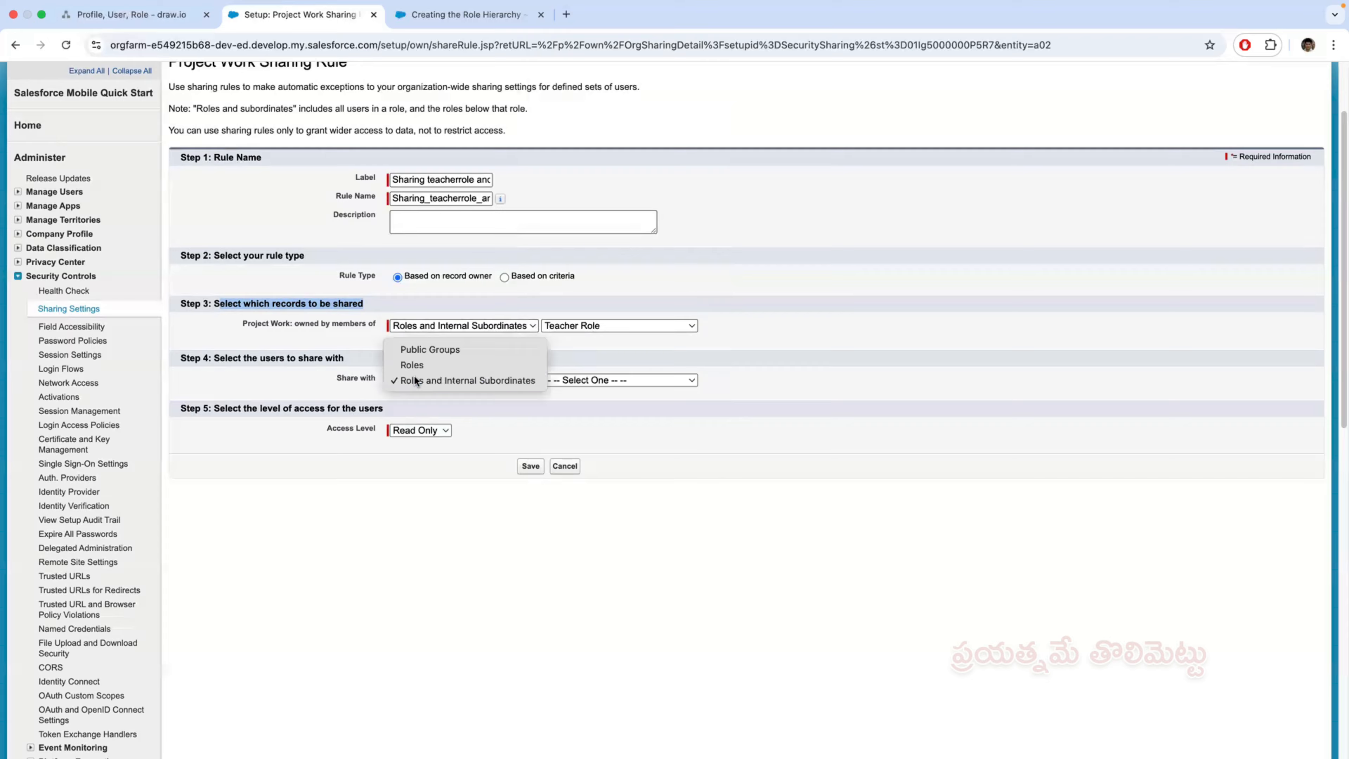
click(651, 381)
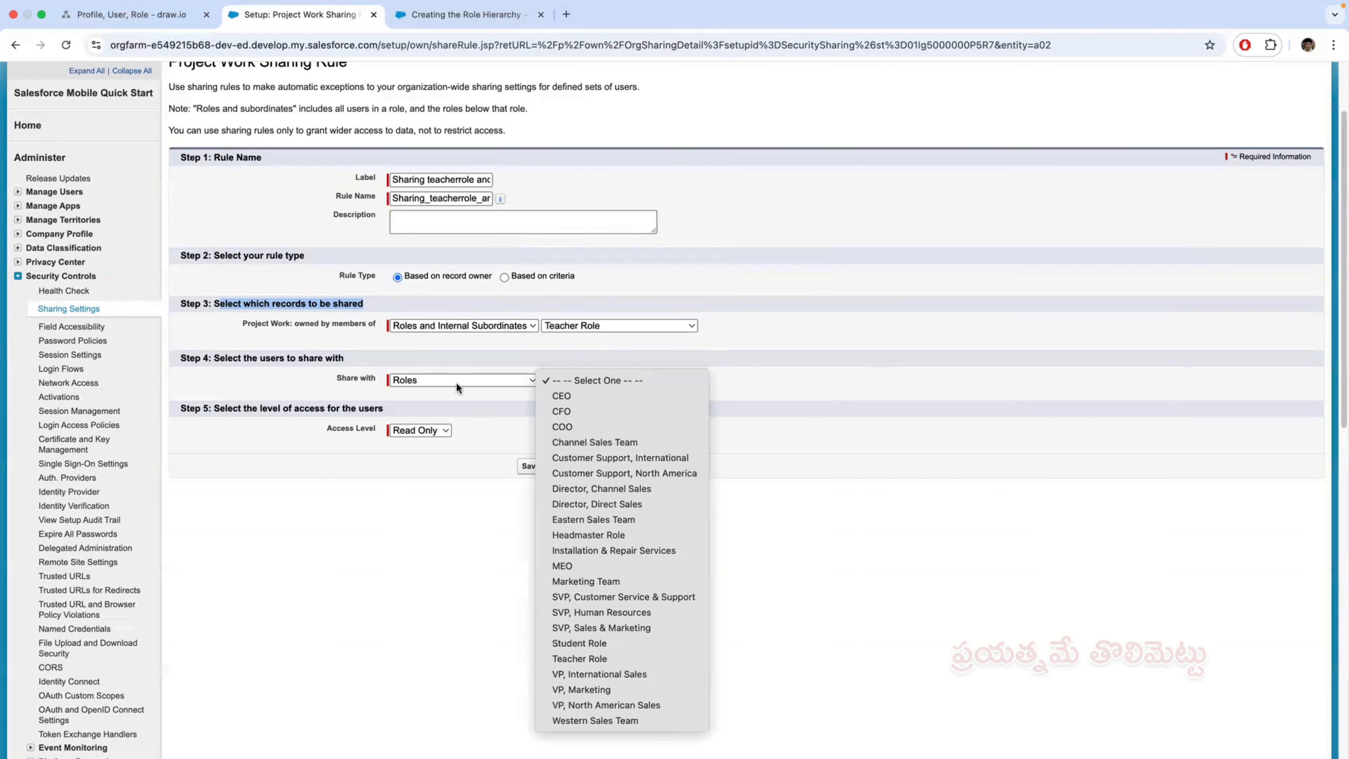
click(477, 381)
click(611, 380)
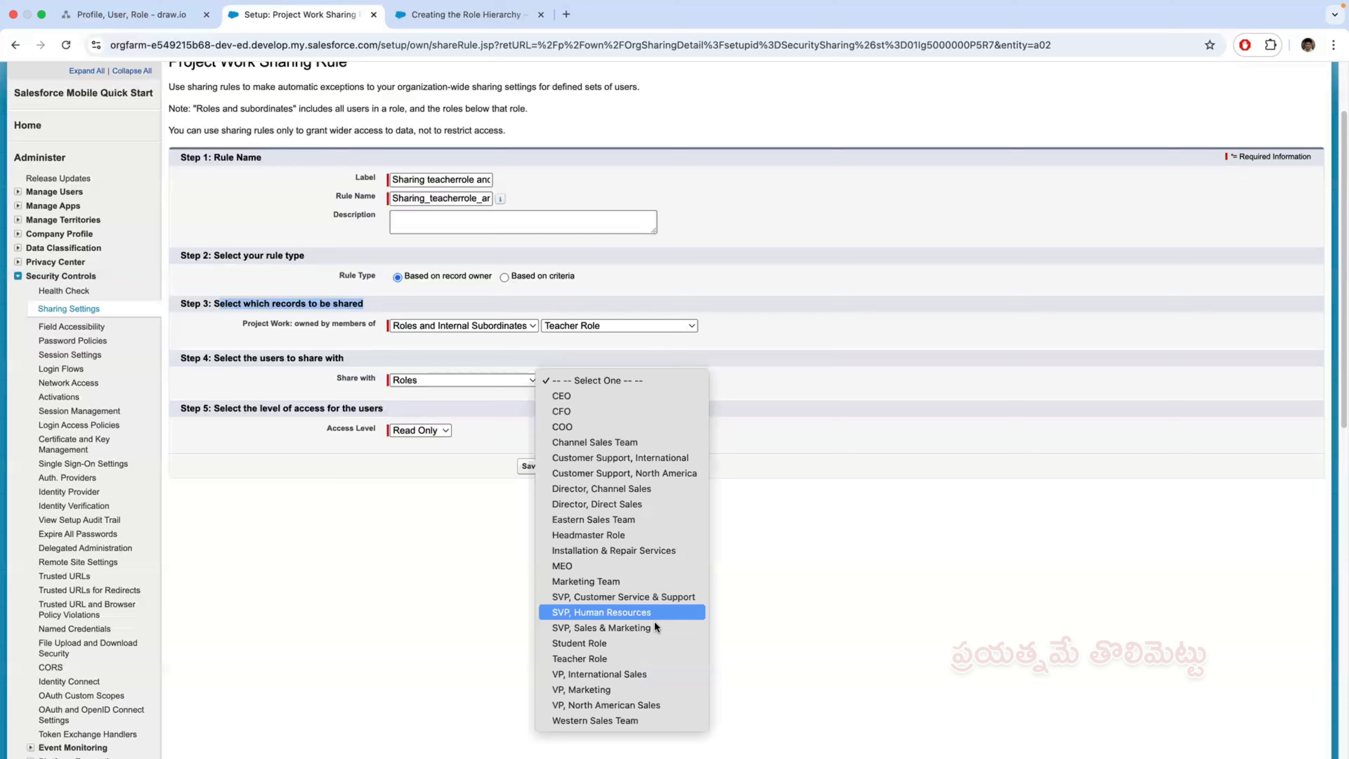
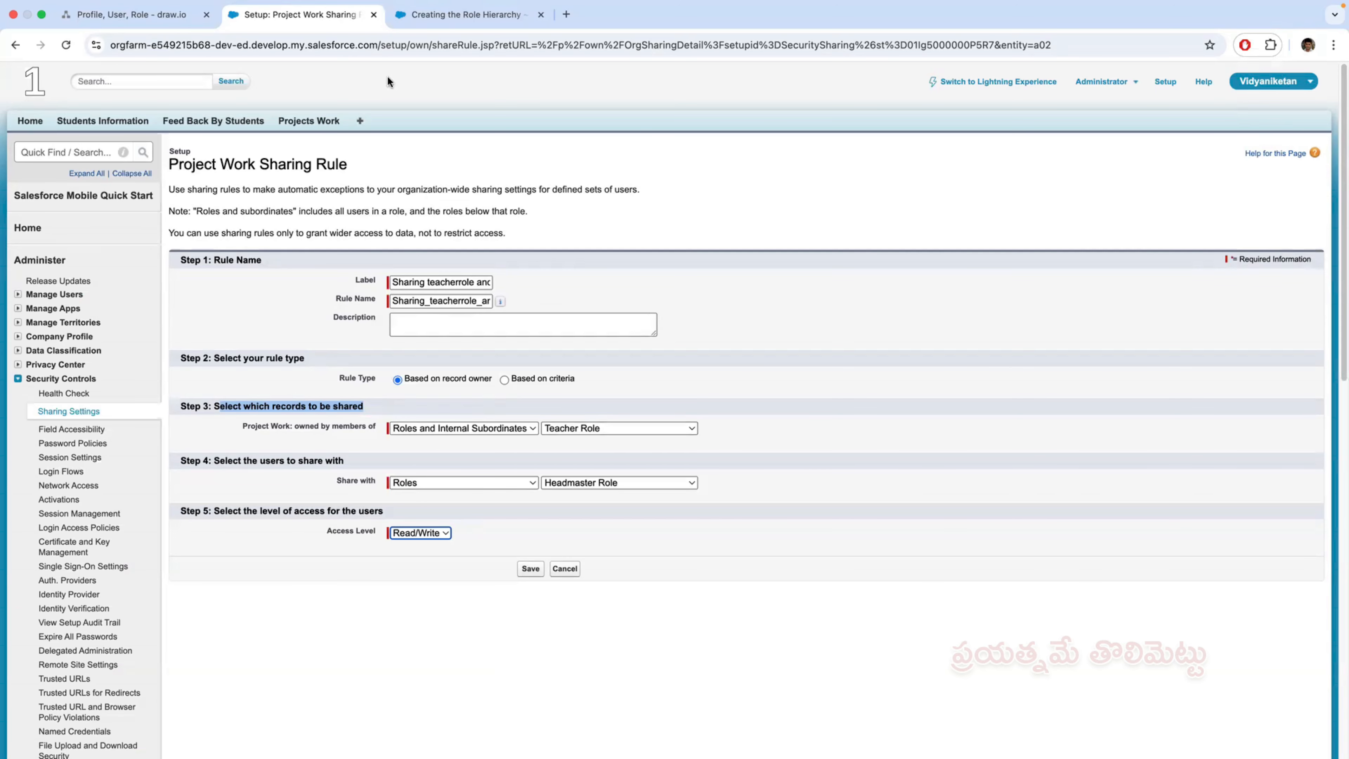
Step: Review the role hierarchy, and in the headmaster's Safari session list all Project Work records
click(437, 14)
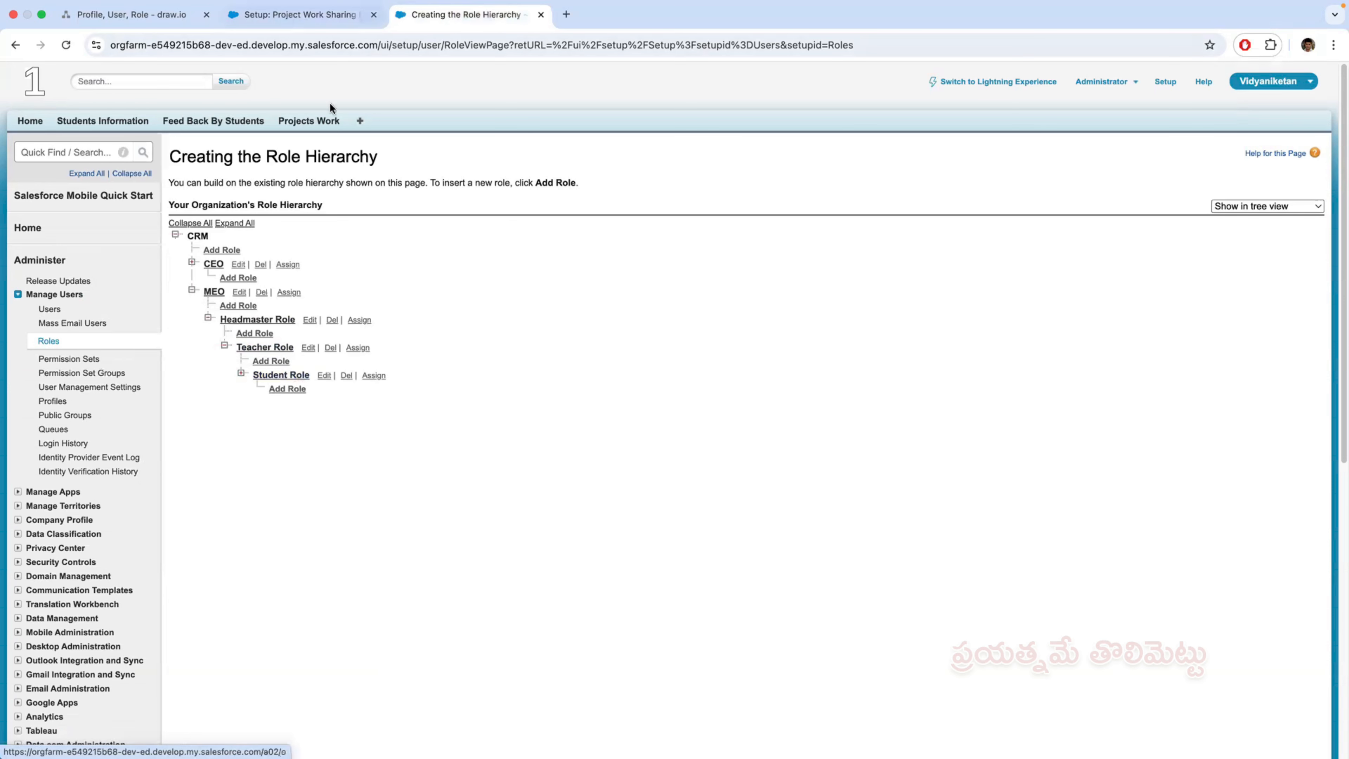
key(ctrl+shift+Tab)
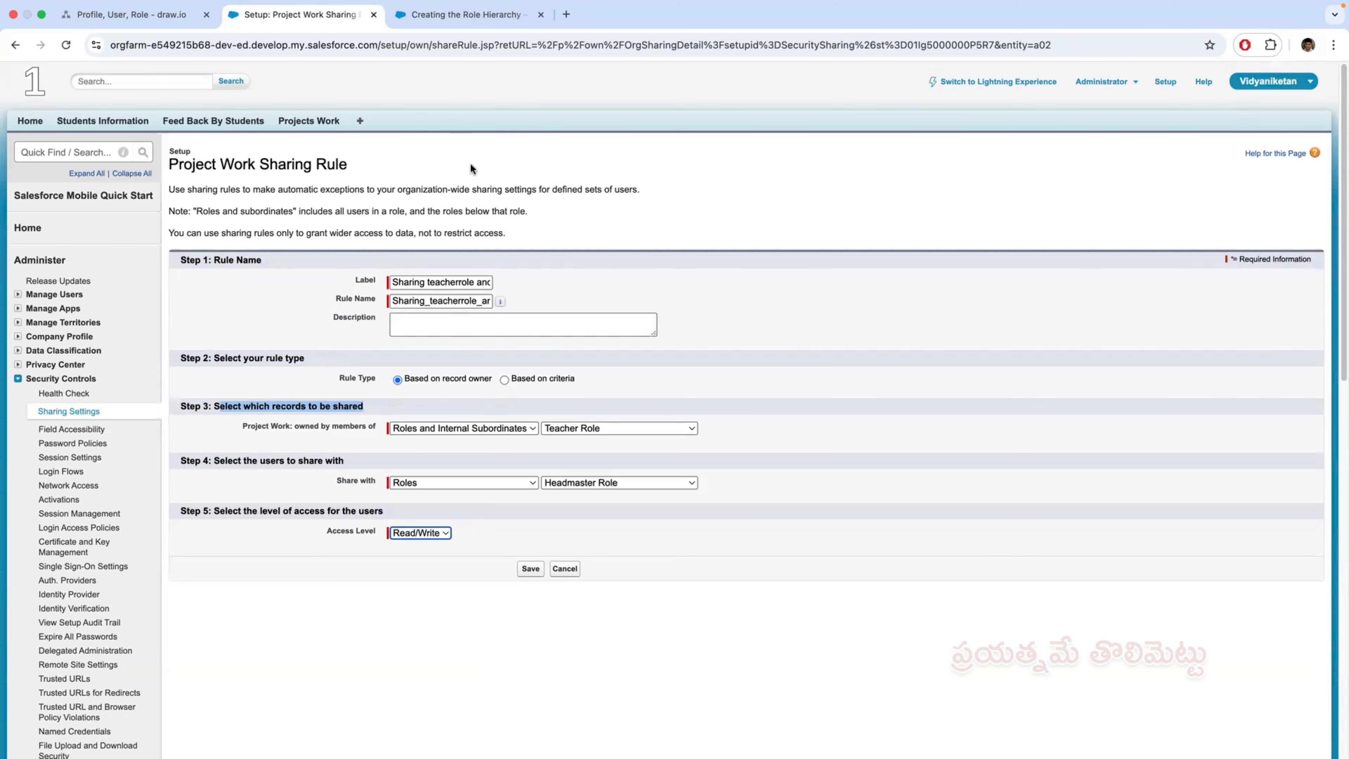
key(ctrl+Left)
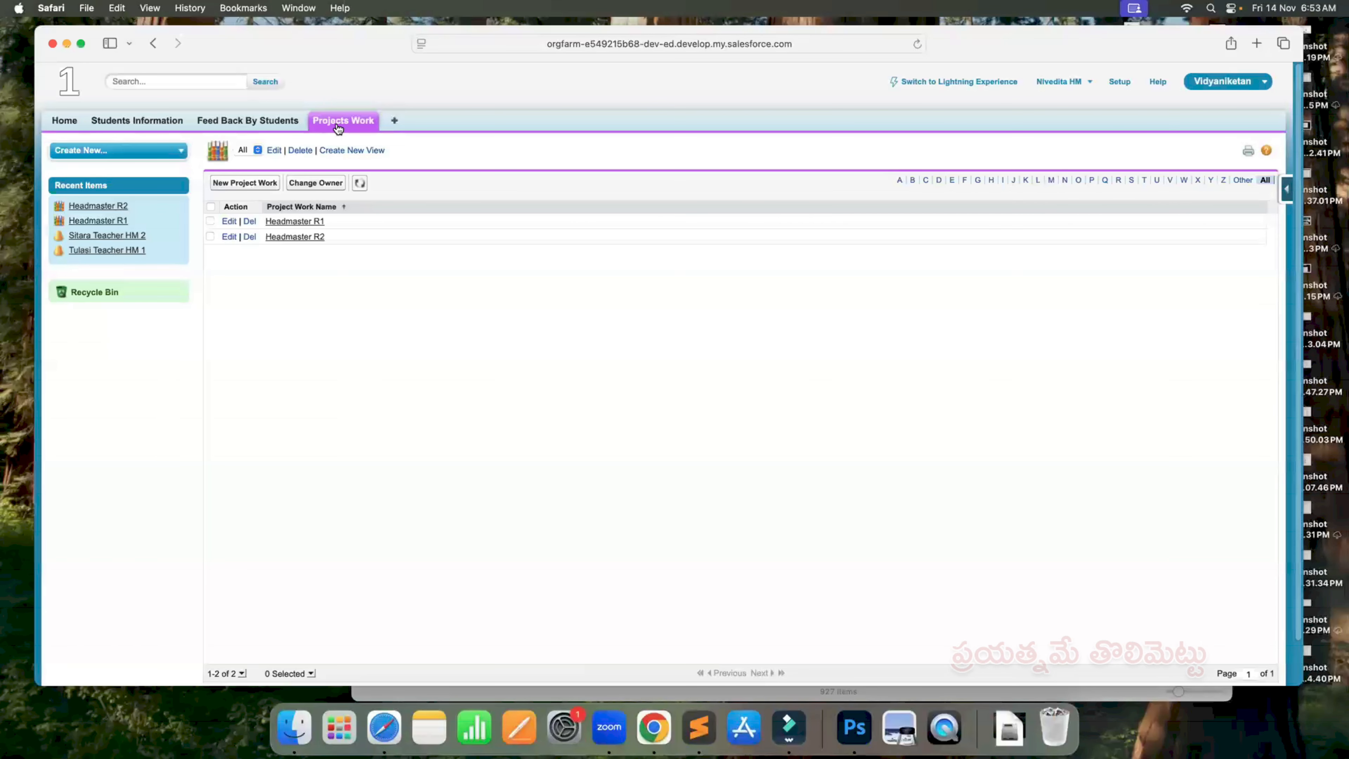
click(338, 129)
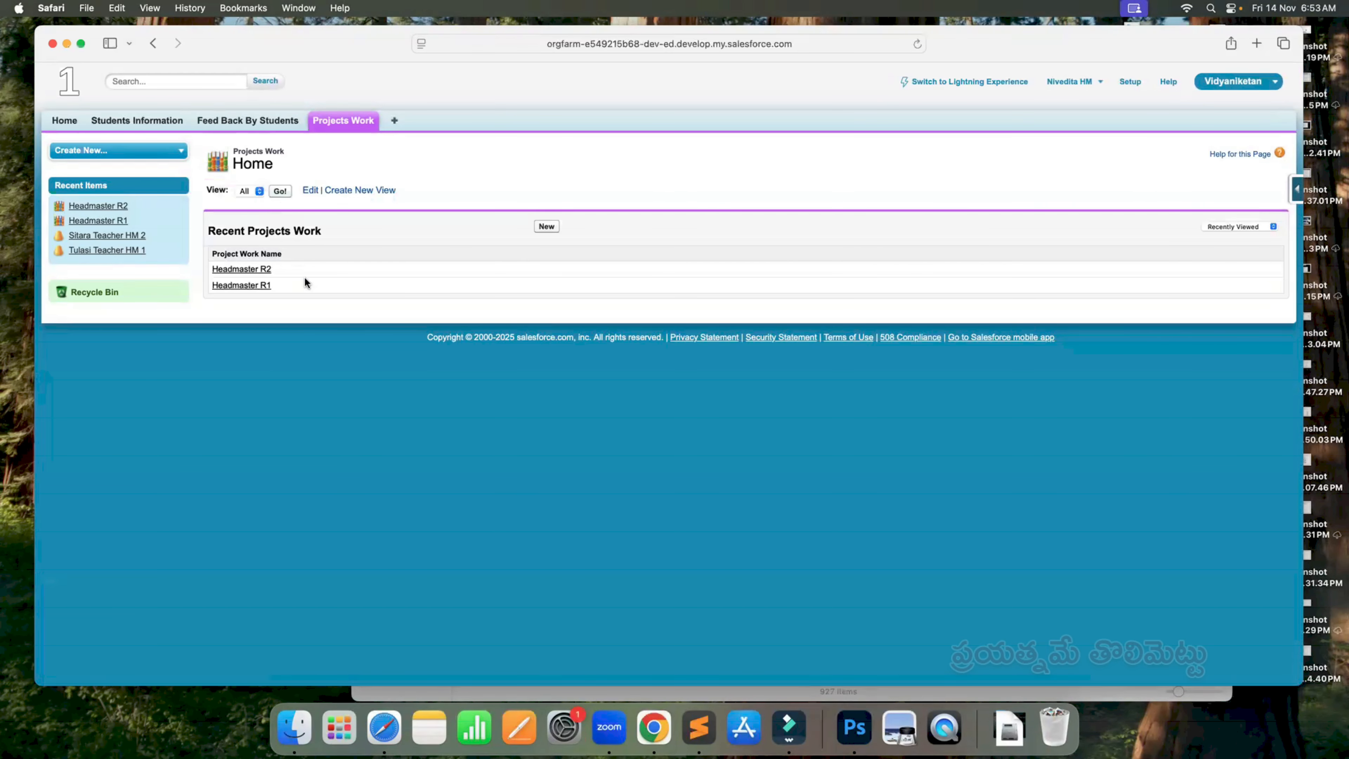
click(282, 192)
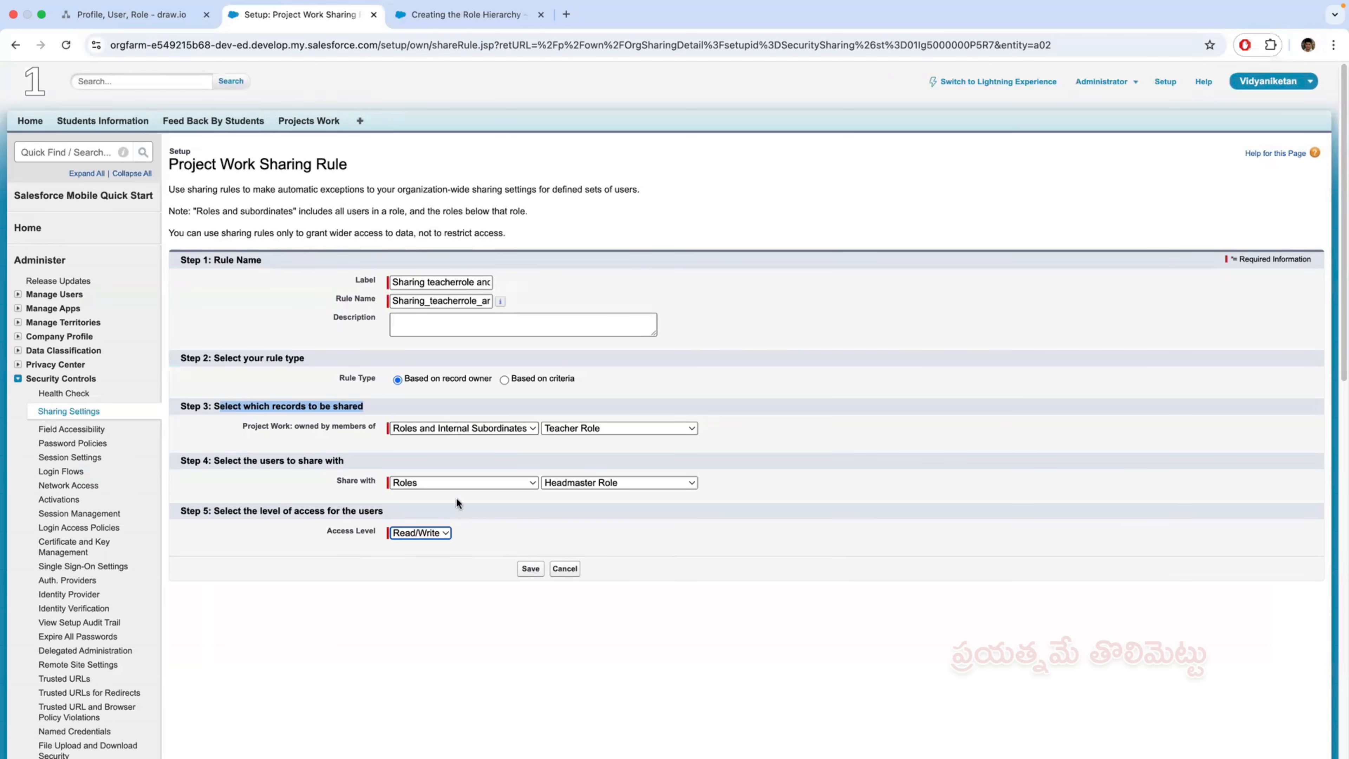
Step: Save the sharing rule in Chrome, accept the recalculation, and refresh the headmaster's Project Work list in Safari
click(530, 570)
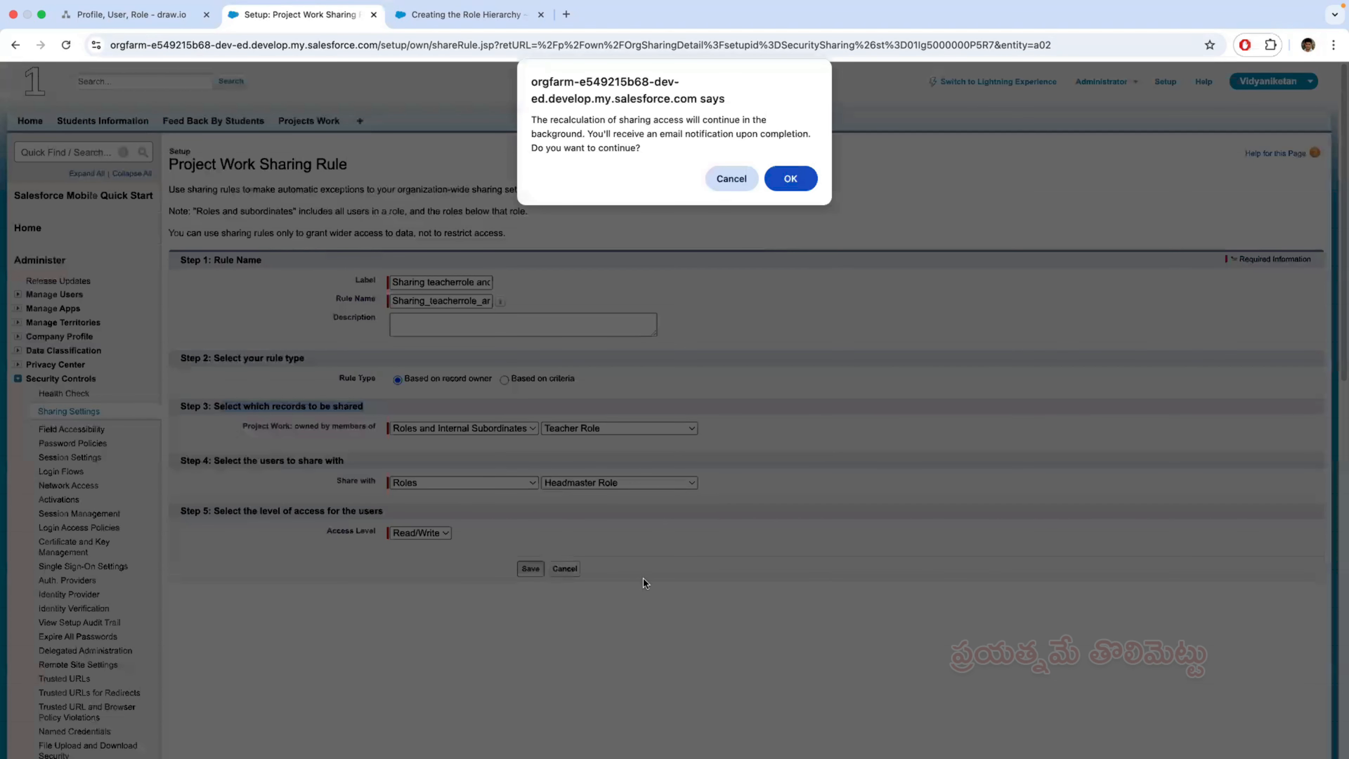
key(Return)
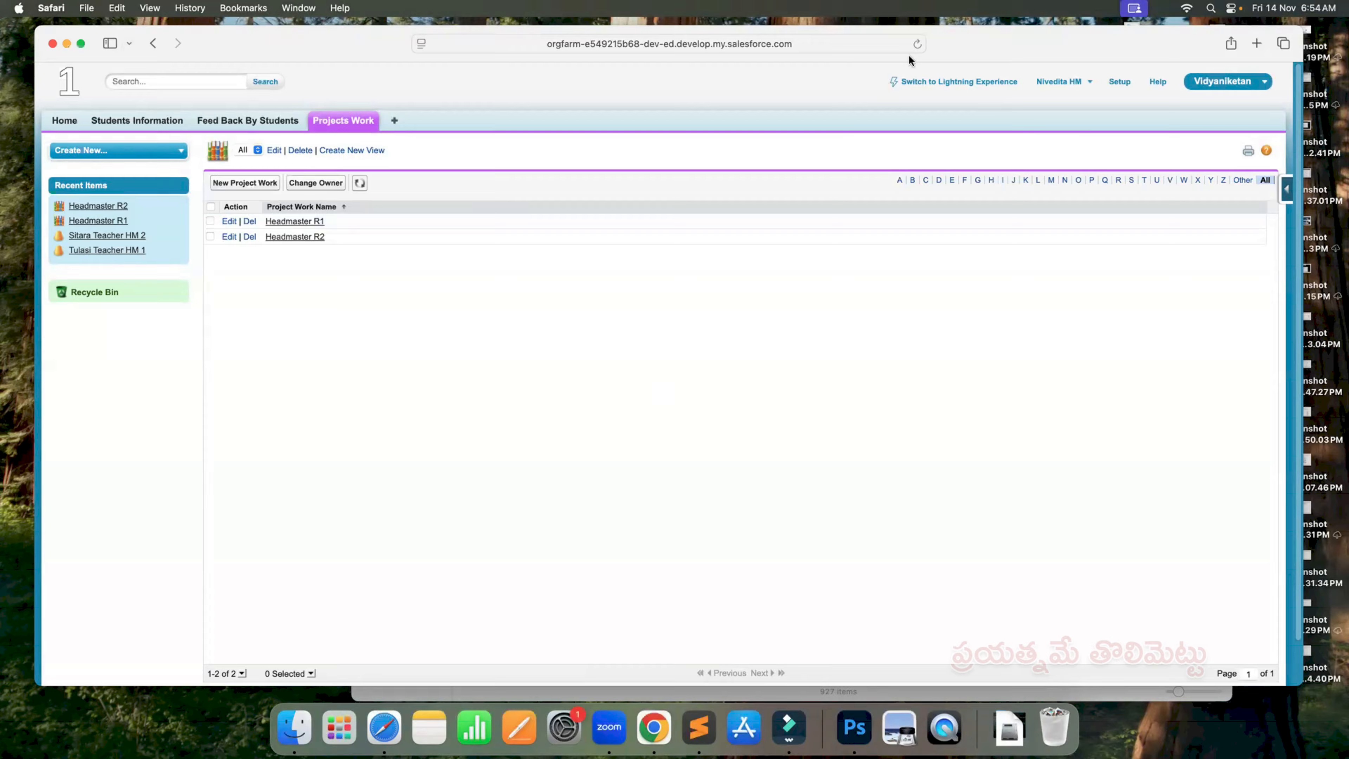
key(super+r)
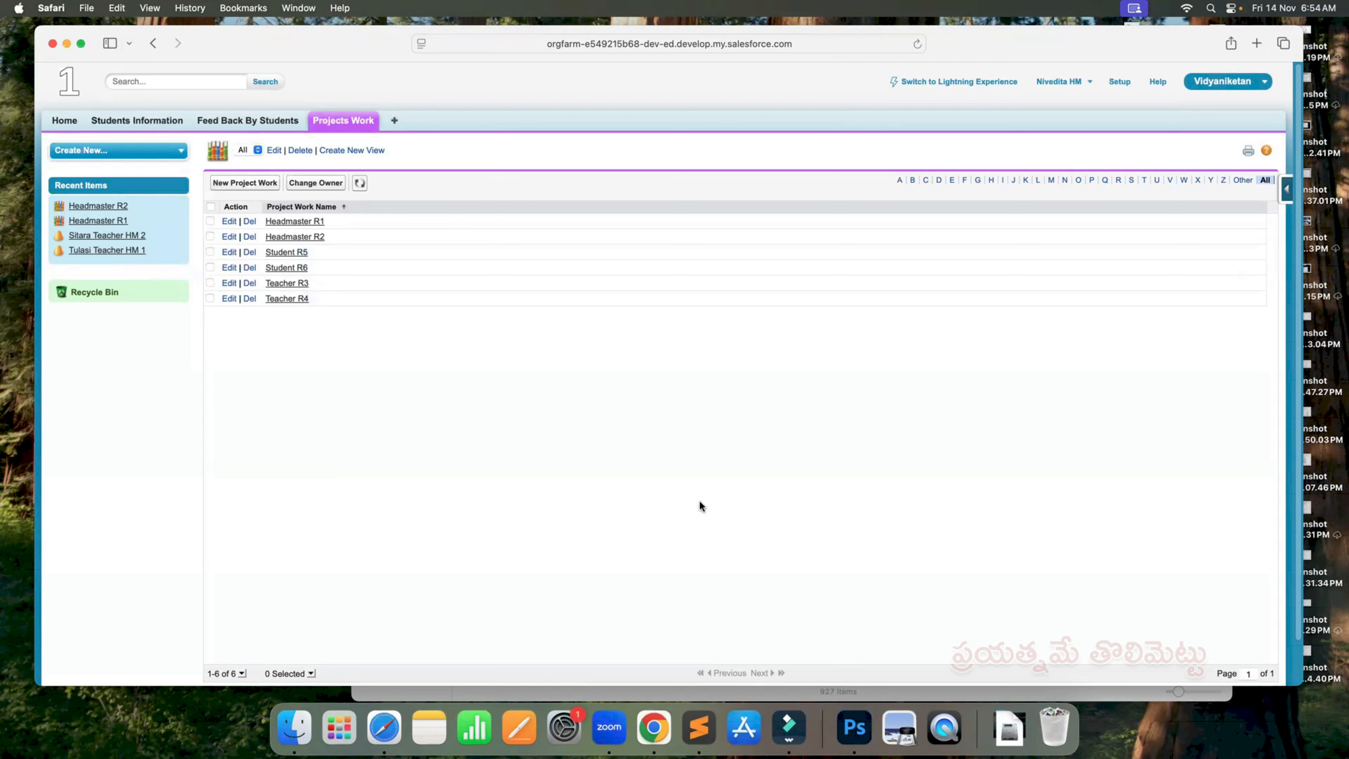
key(super+Tab)
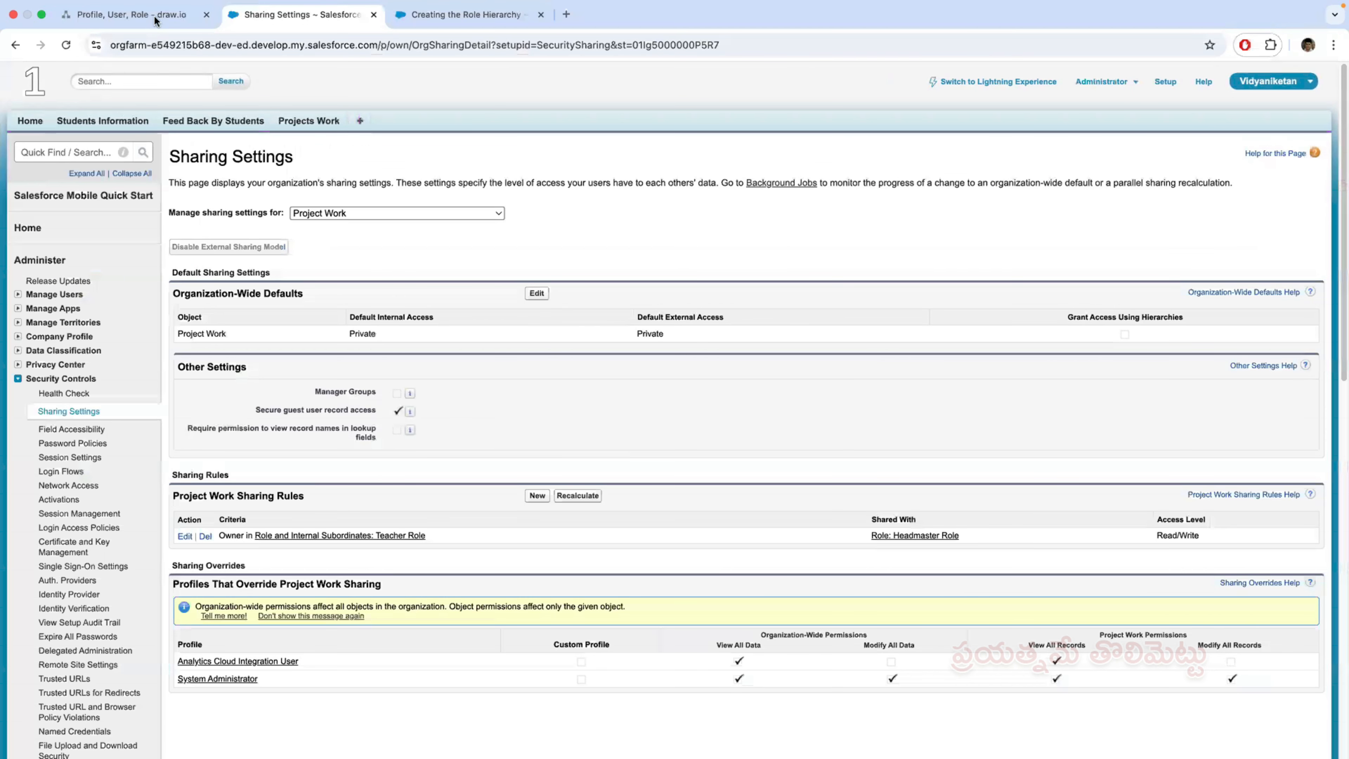
Step: Review the draw.io role sketch and the Project Work sharing rule in Salesforce Sharing Settings
click(131, 14)
key(ctrl+Tab)
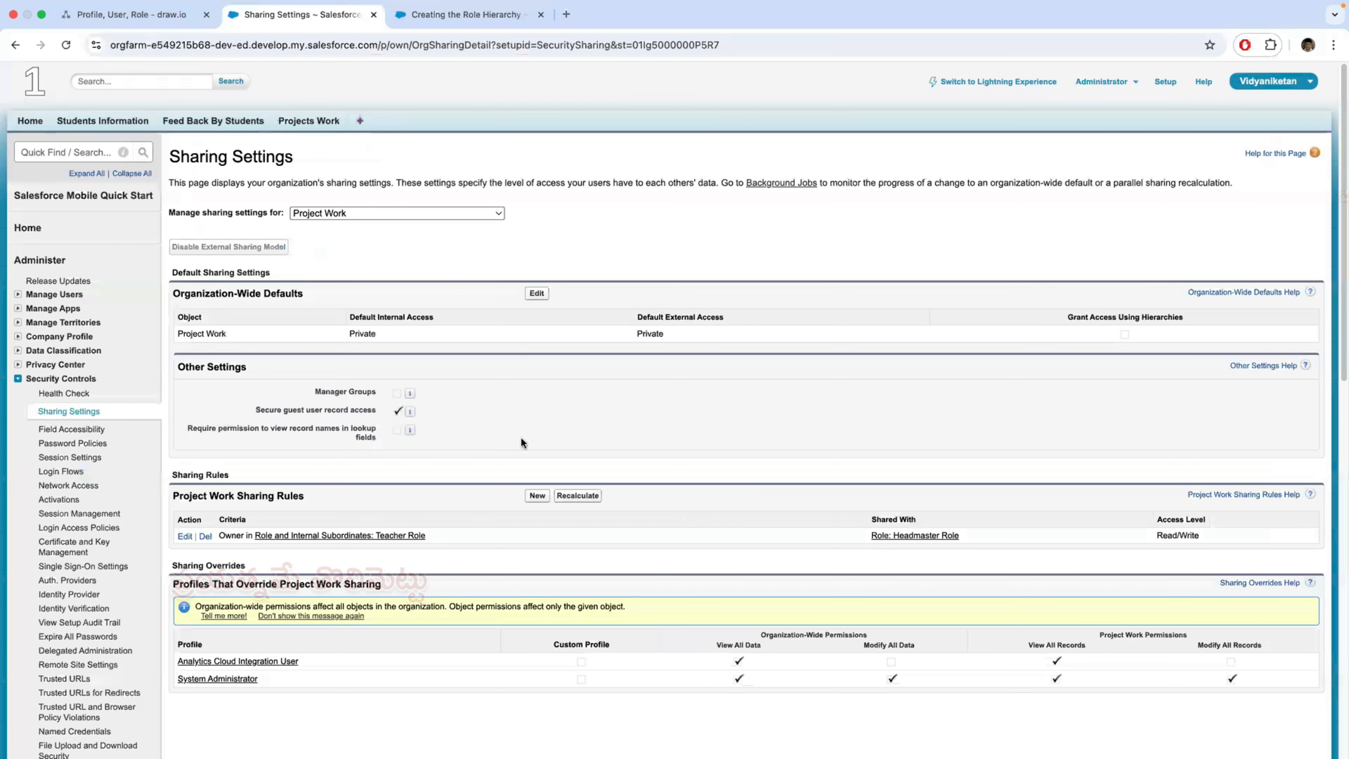
scroll(521, 438, down, 1)
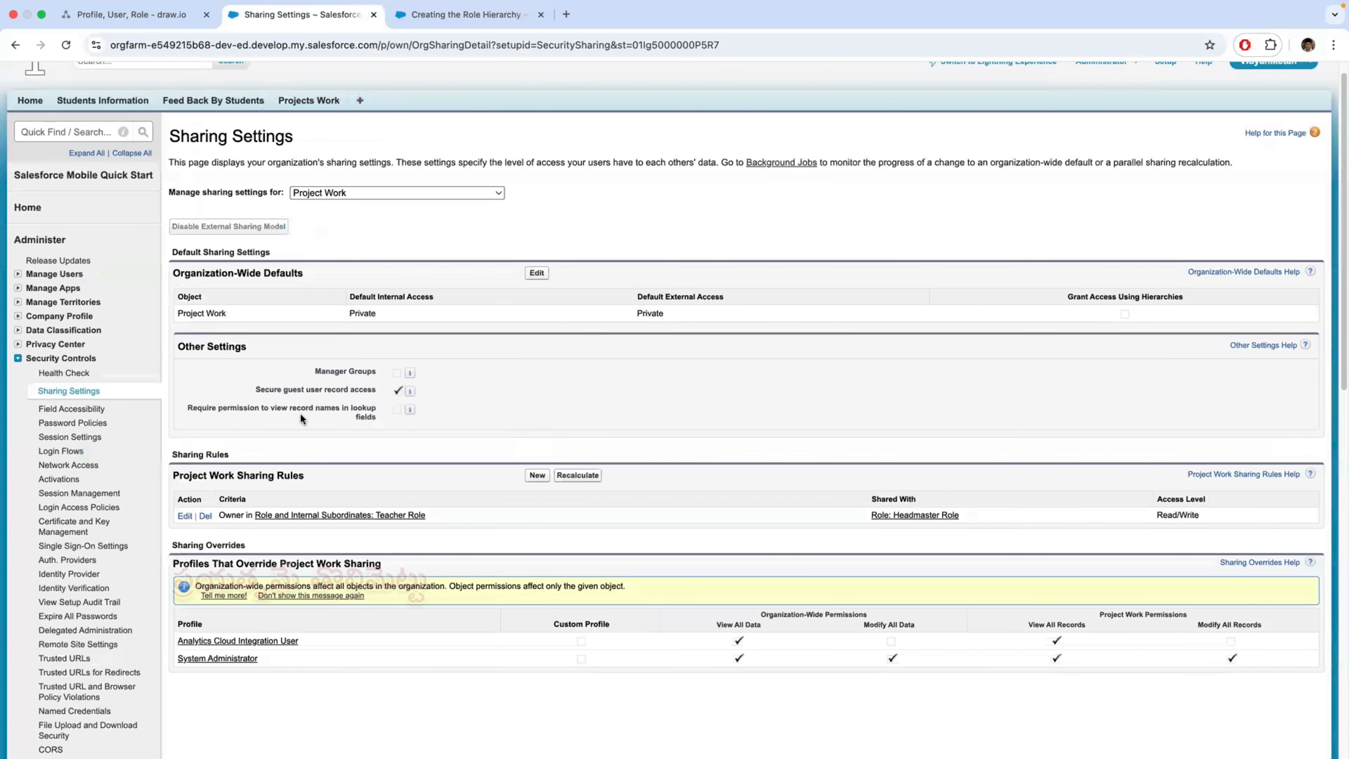
scroll(81, 415, up, 1)
scroll(81, 414, up, 1)
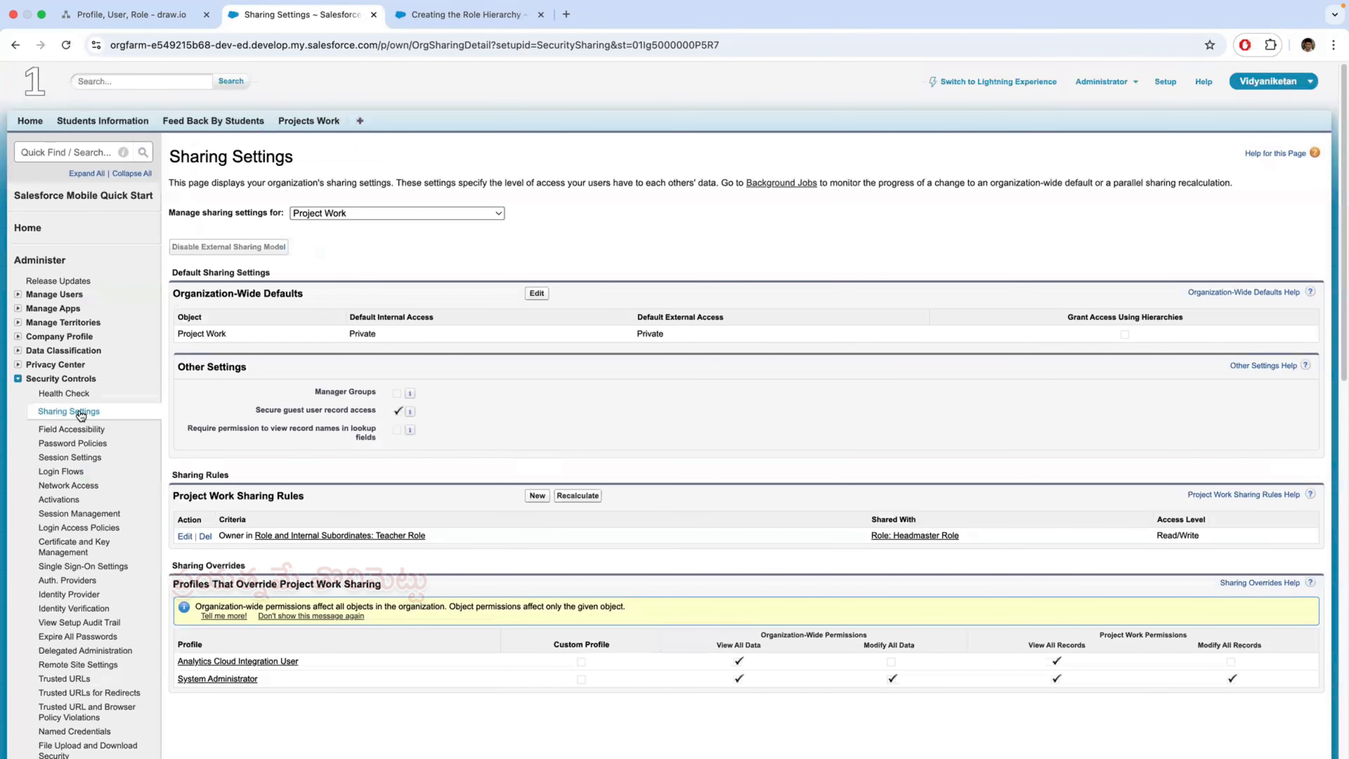
Step: Examine the organization-wide defaults and sharing rules for all objects, and return to the Project Work sharing settings
click(81, 414)
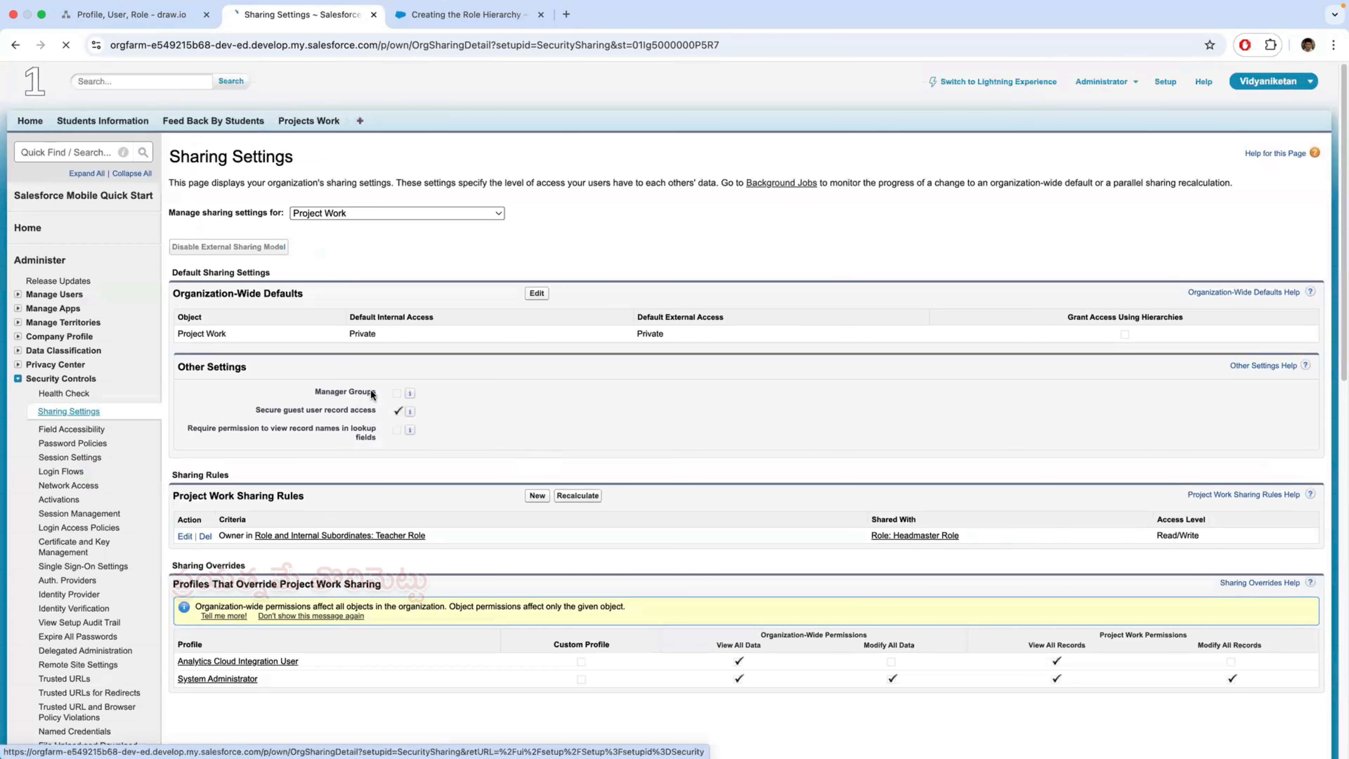
scroll(372, 393, down, 5)
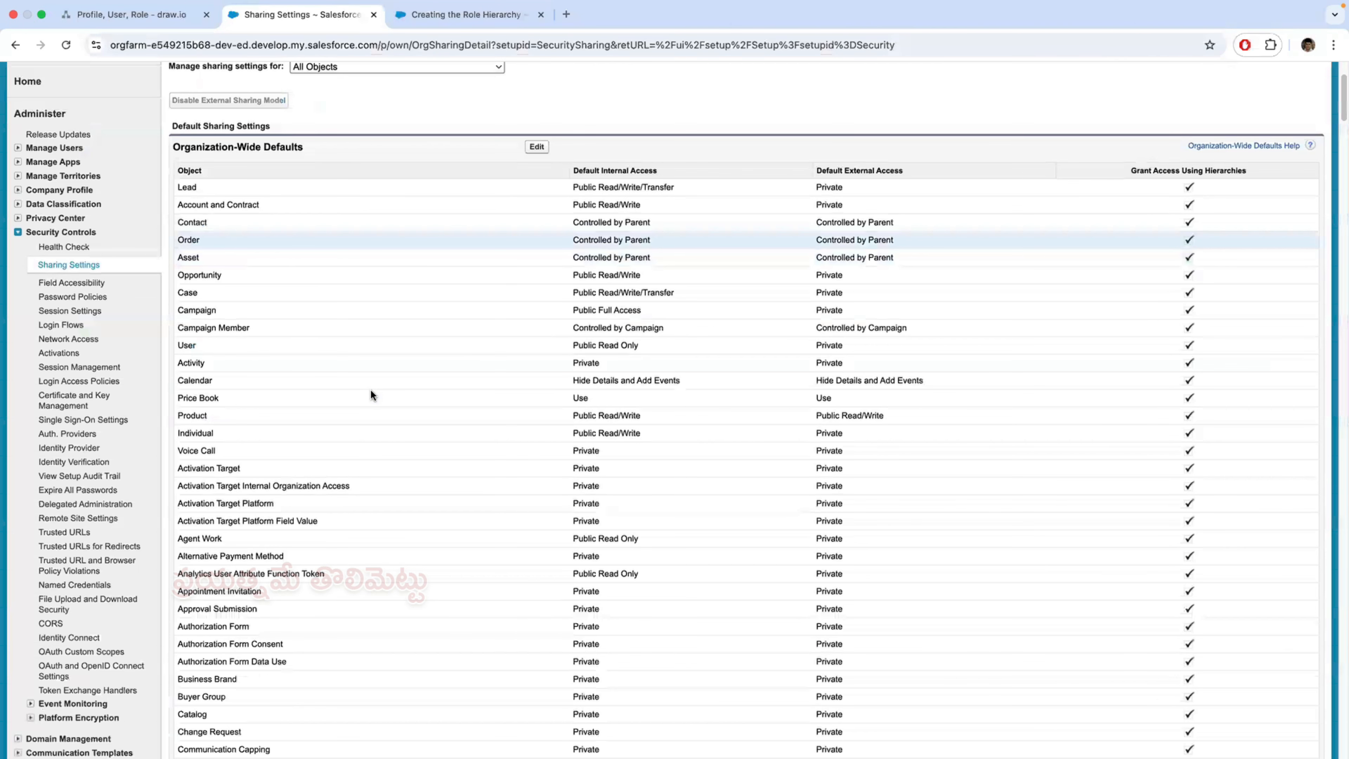
scroll(371, 391, down, 20)
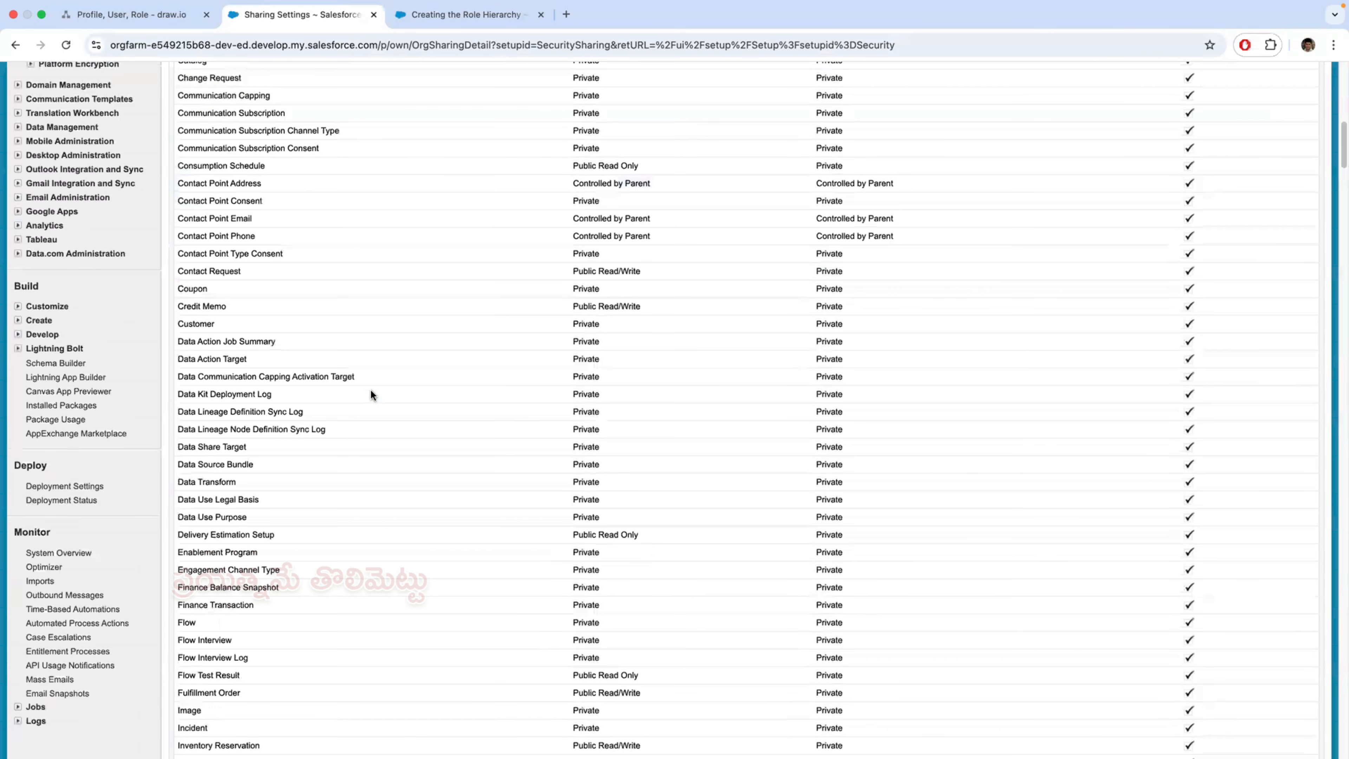
scroll(370, 392, down, 20)
scroll(370, 392, up, 7)
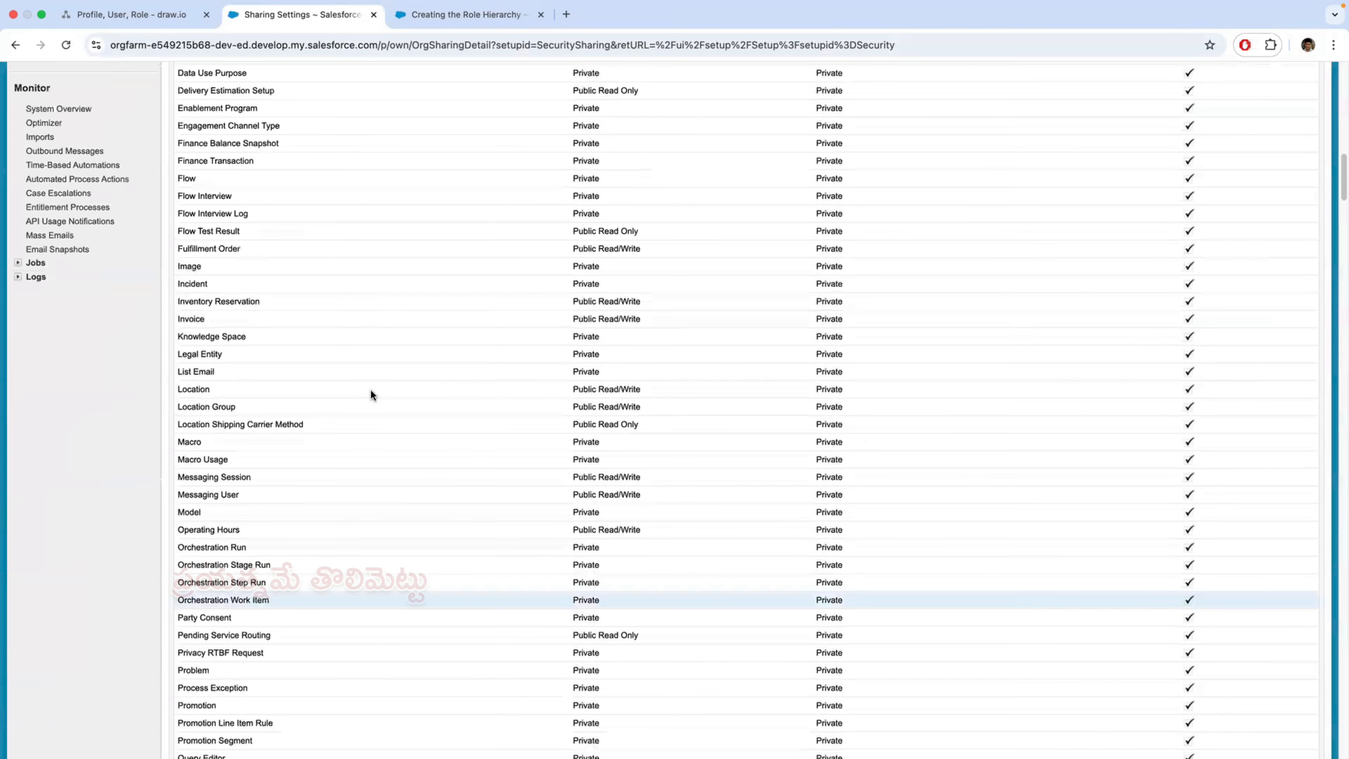
scroll(370, 394, up, 20)
scroll(371, 396, up, 15)
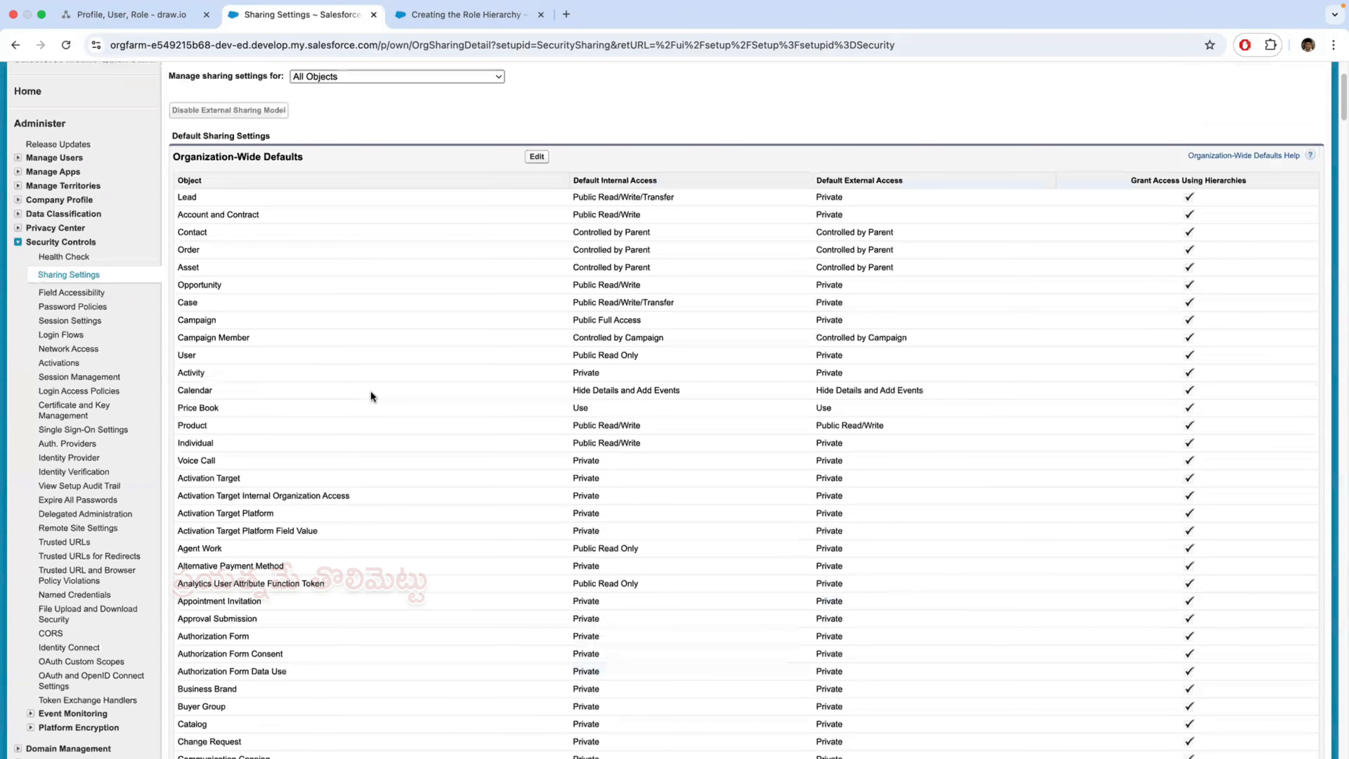
scroll(370, 396, up, 4)
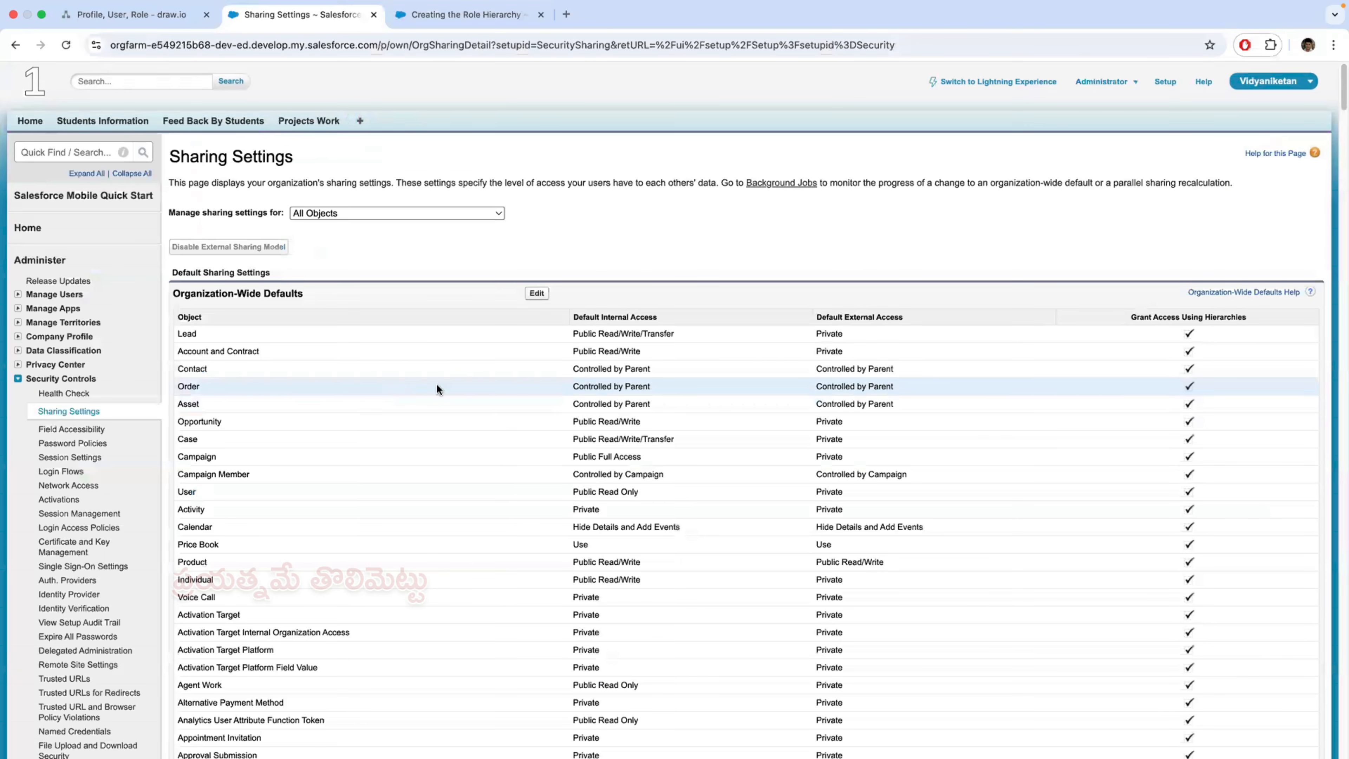
scroll(436, 382, down, 20)
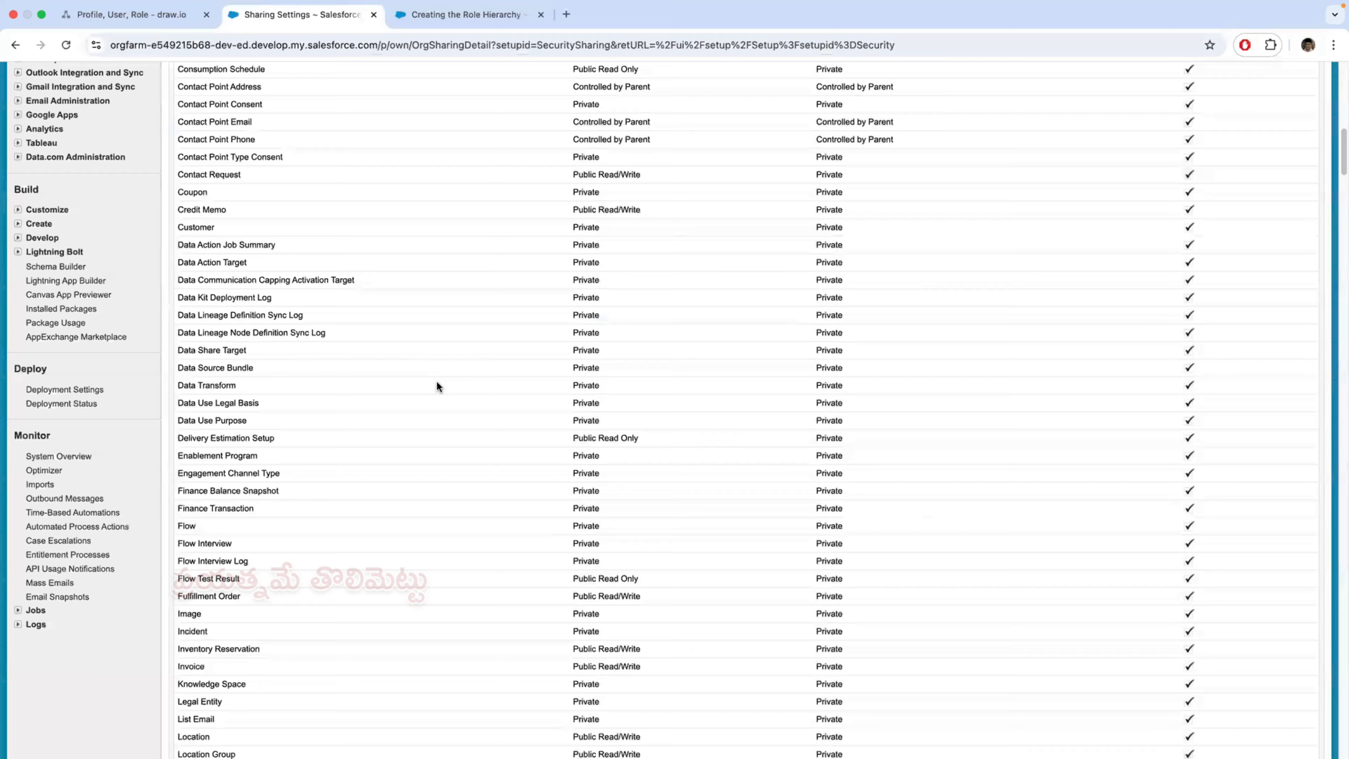
scroll(436, 382, down, 20)
scroll(437, 381, down, 8)
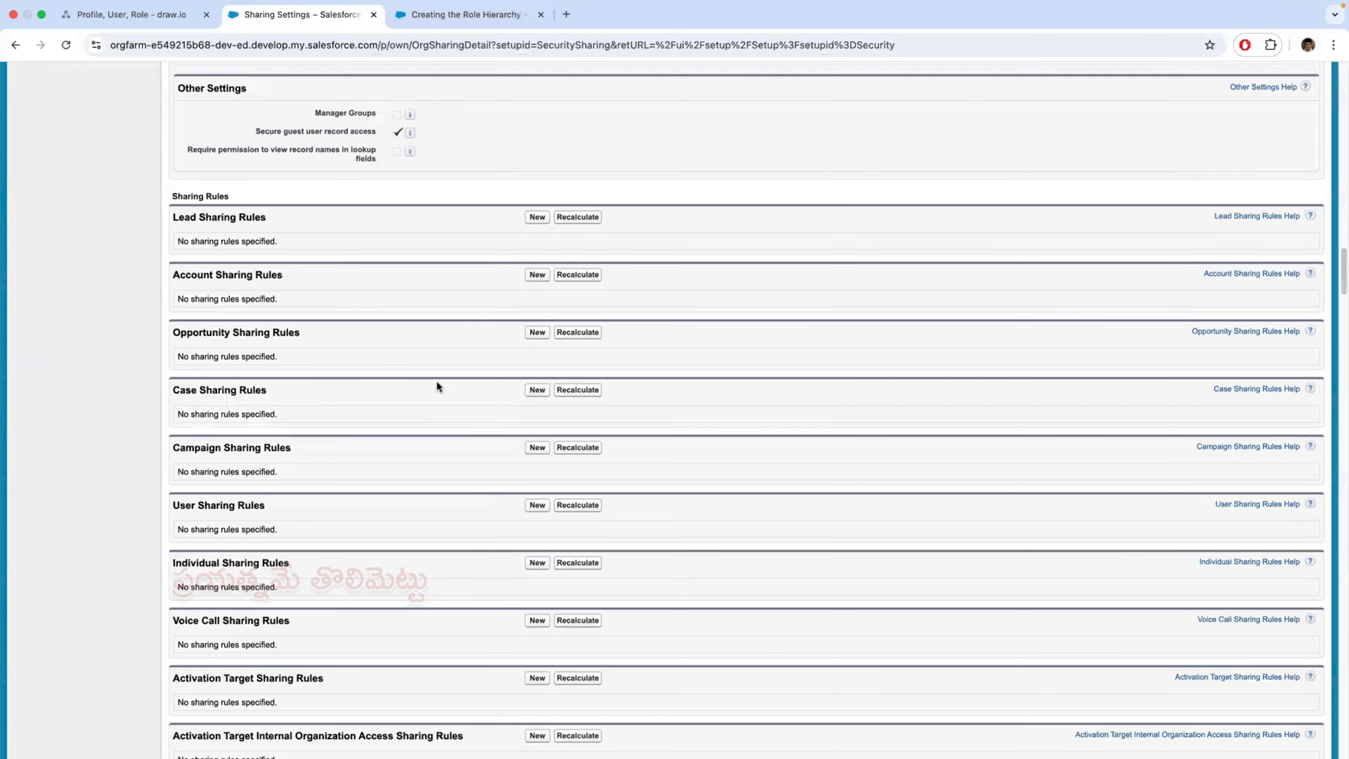
scroll(436, 380, up, 4)
scroll(437, 380, up, 3)
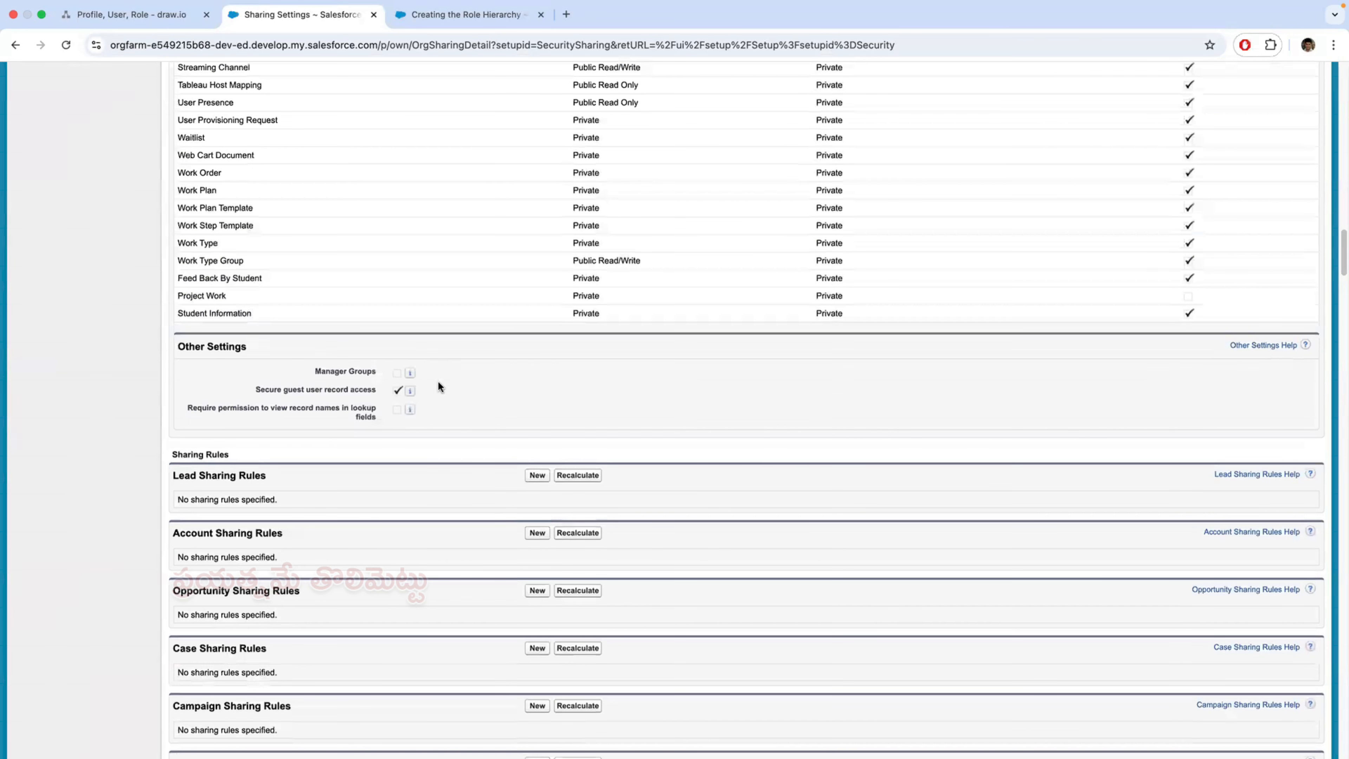
scroll(438, 381, up, 20)
scroll(438, 380, up, 20)
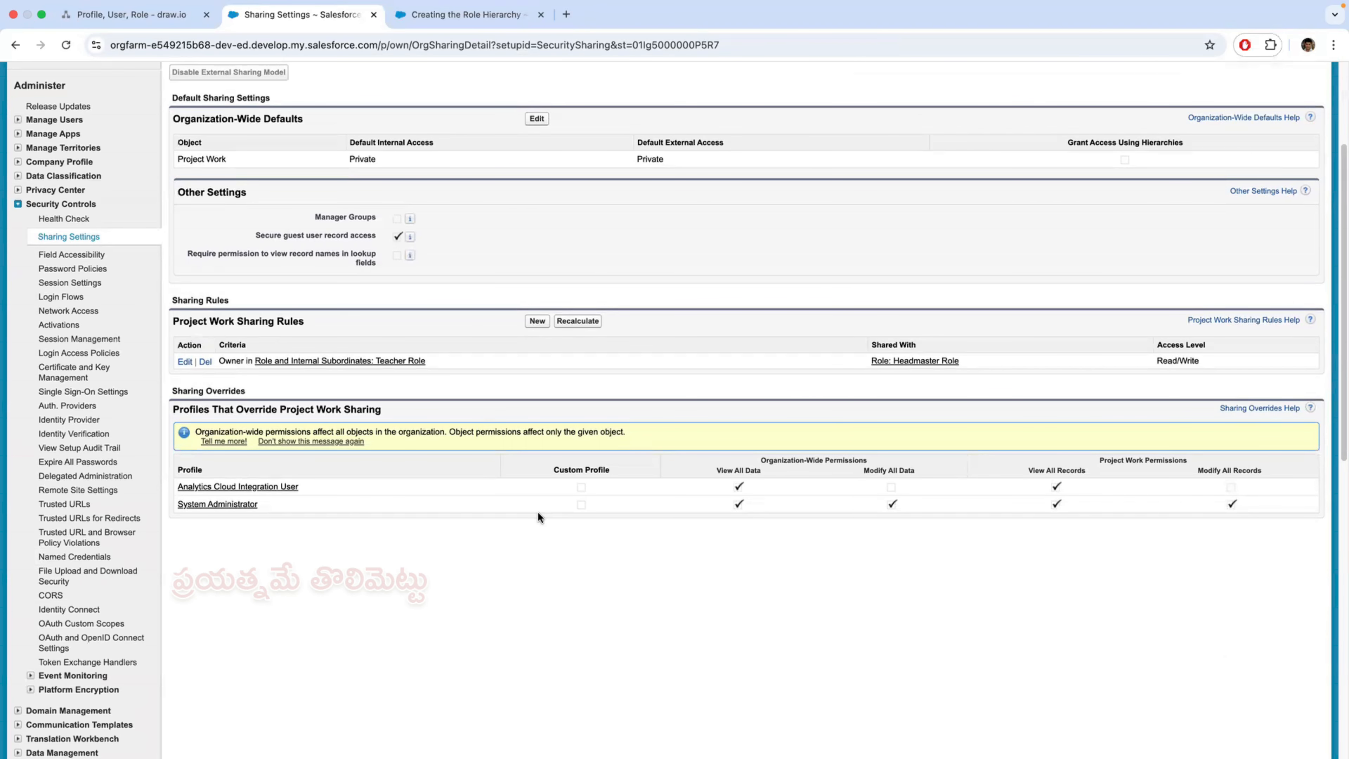
Step: Delete the Project Work sharing rule for Teacher Role and internal subordinates, accepting the recalculation of sharing access
click(206, 361)
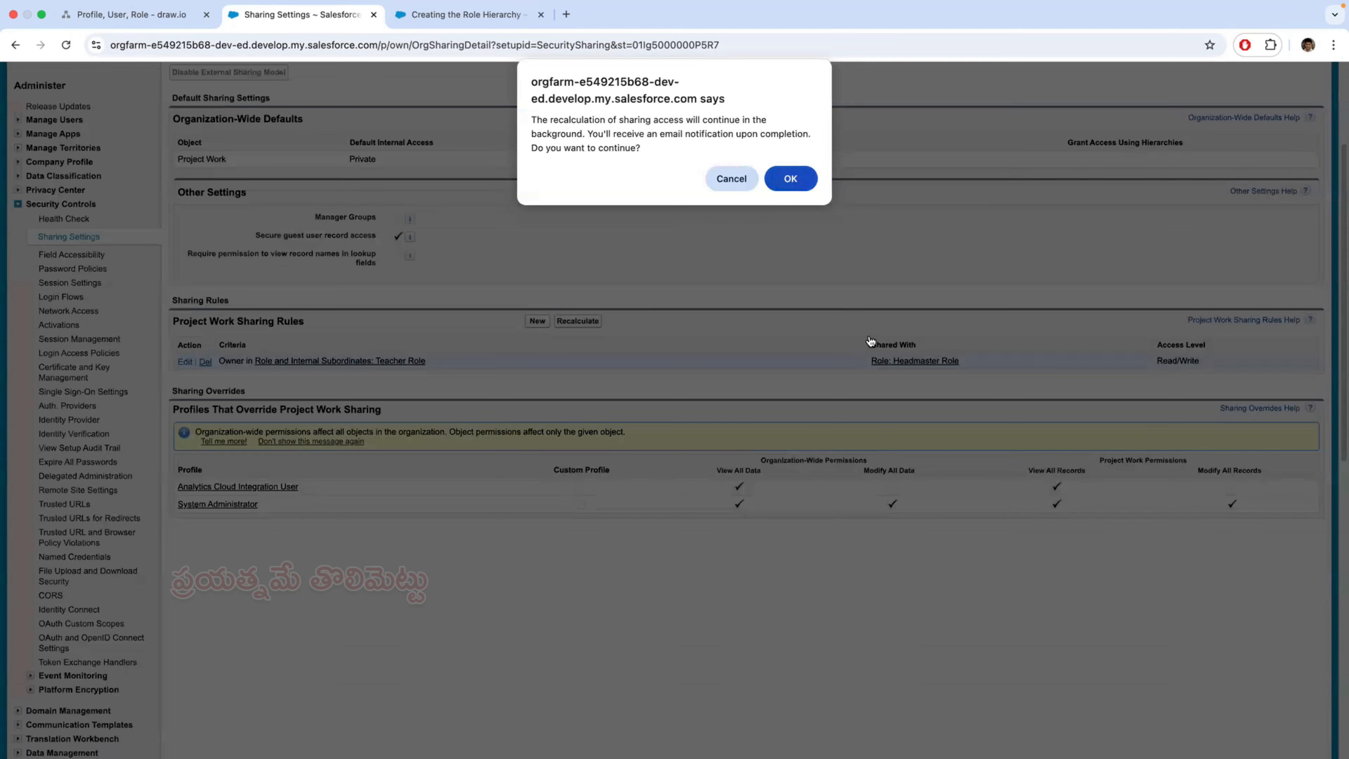
key(Escape)
click(205, 362)
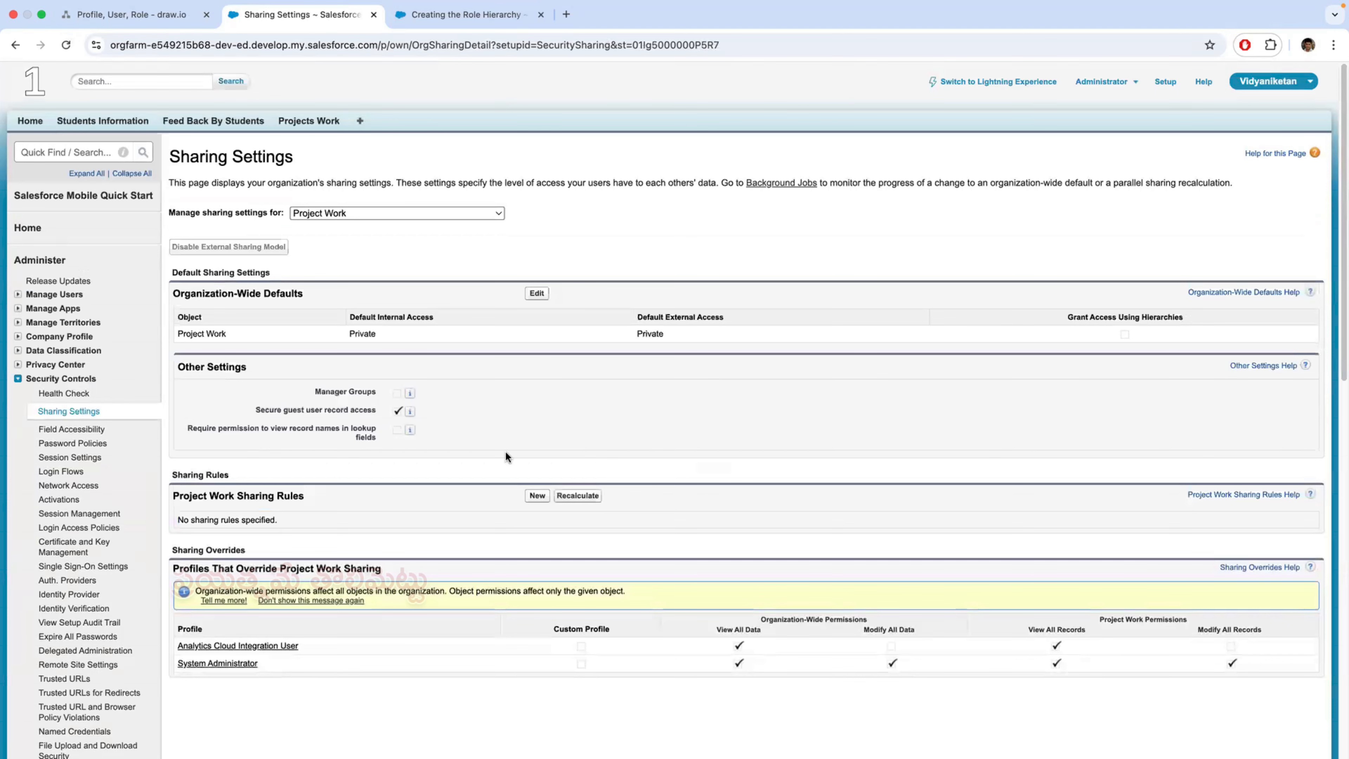
scroll(505, 452, down, 2)
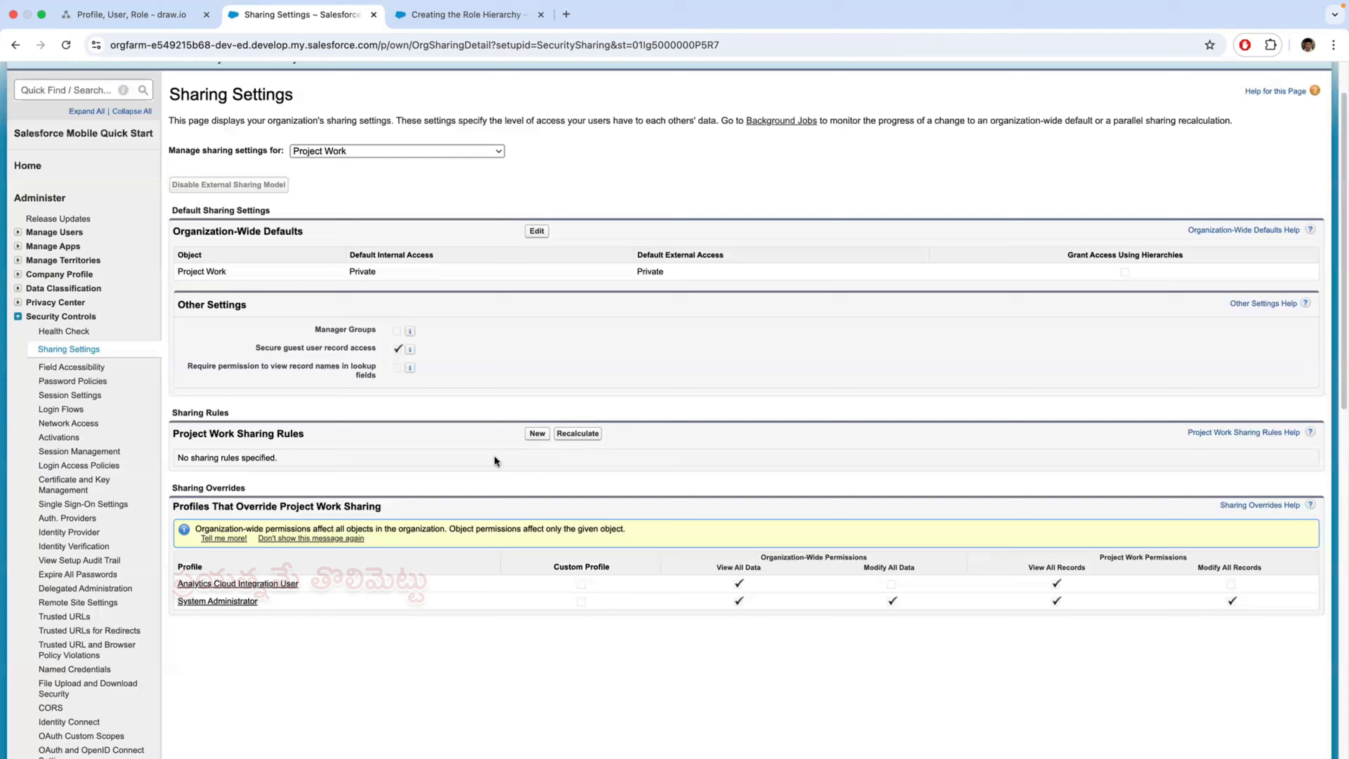
Step: Start a new Project Work sharing rule and set its rule type to Based on criteria
scroll(494, 456, down, 3)
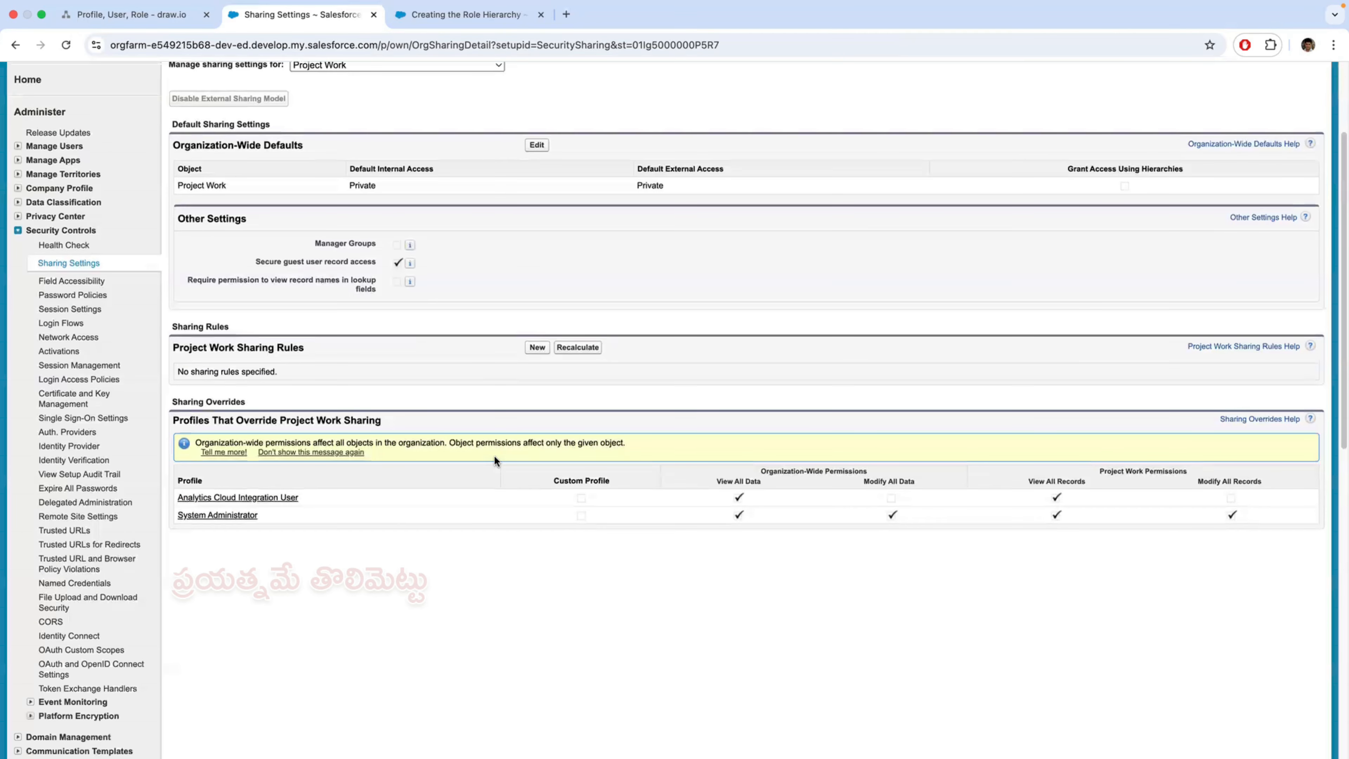
scroll(494, 461, down, 1)
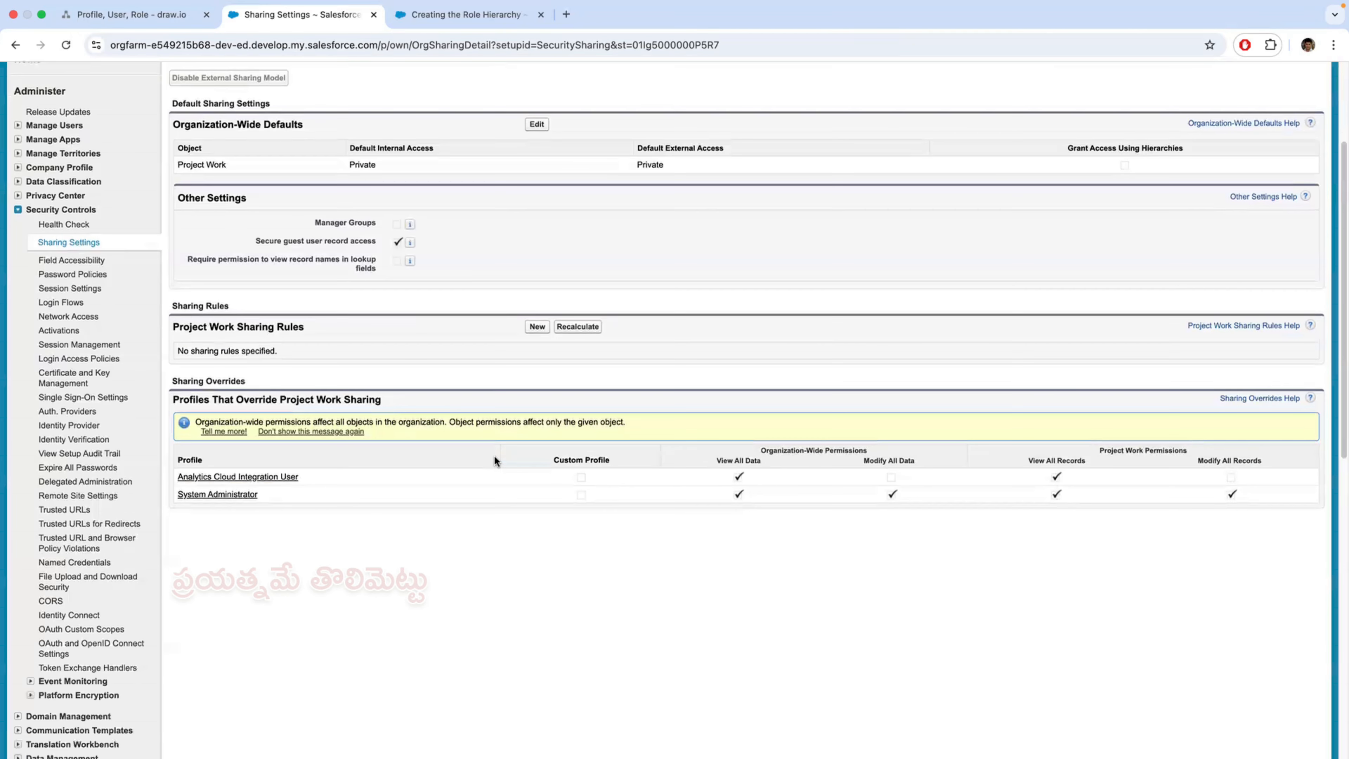
scroll(545, 423, up, 1)
scroll(545, 420, up, 1)
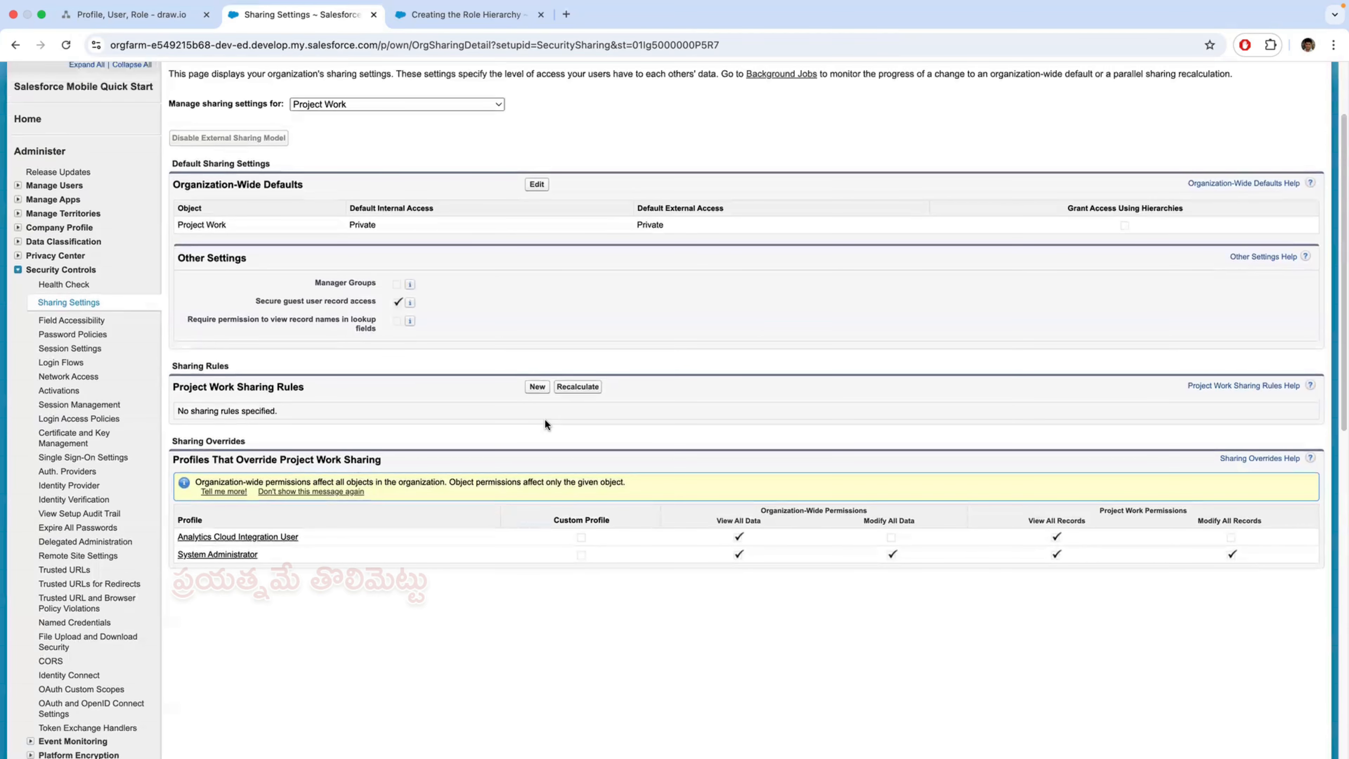
scroll(491, 422, up, 4)
click(528, 494)
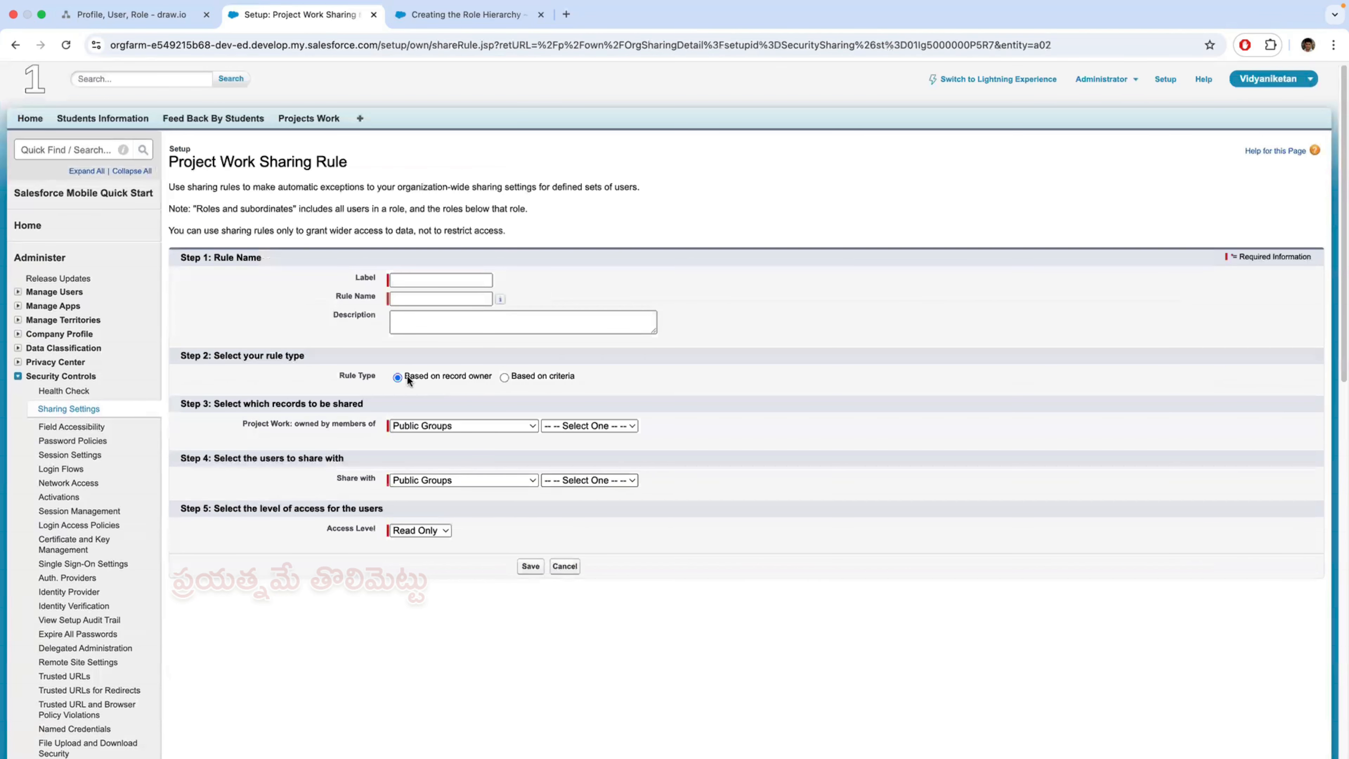
drag(493, 375, 405, 376)
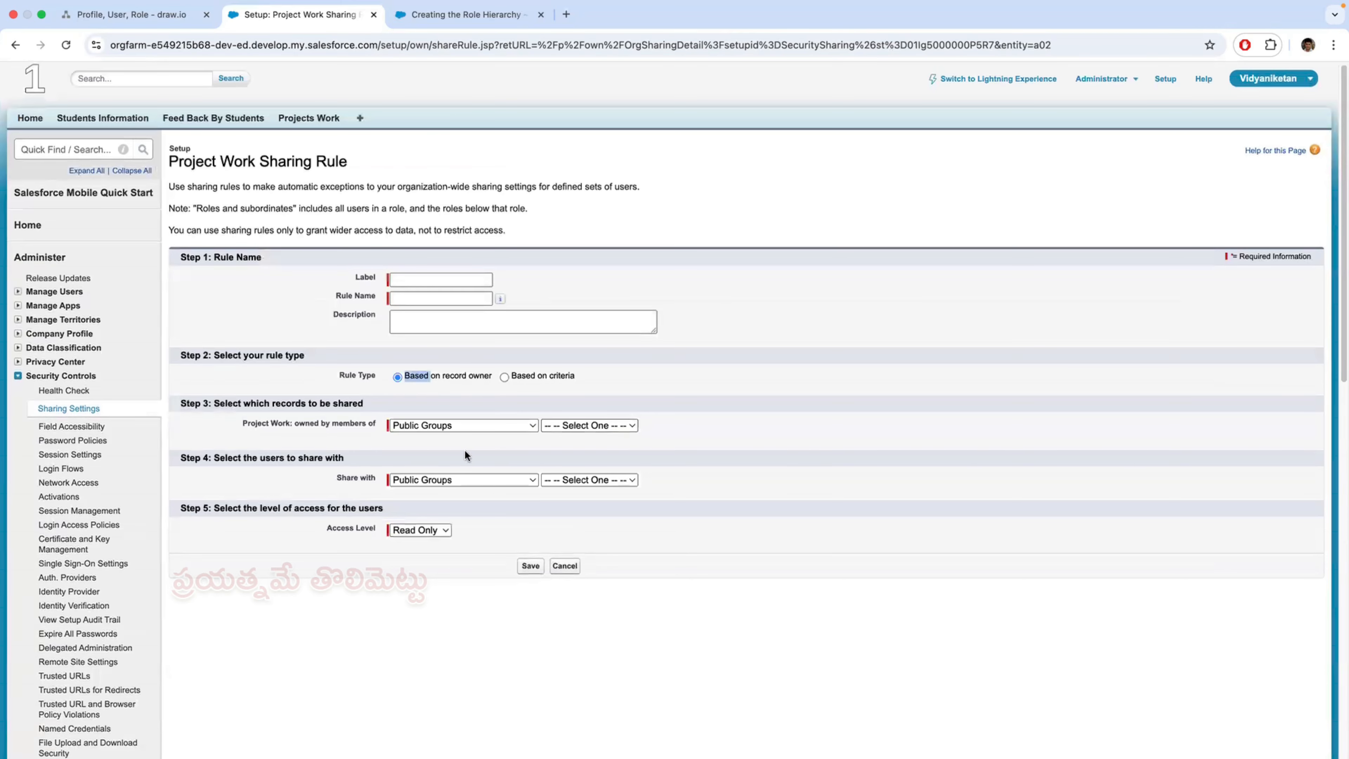
click(469, 426)
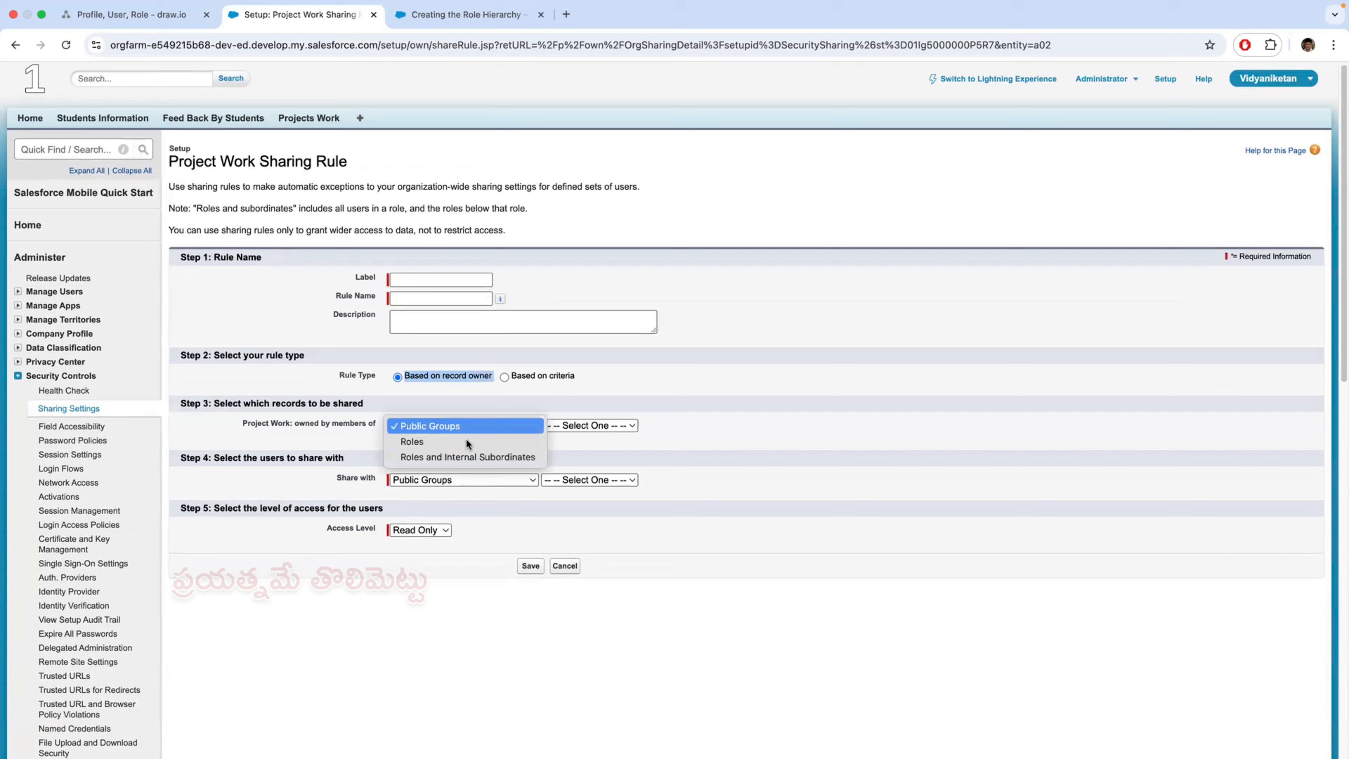
click(504, 376)
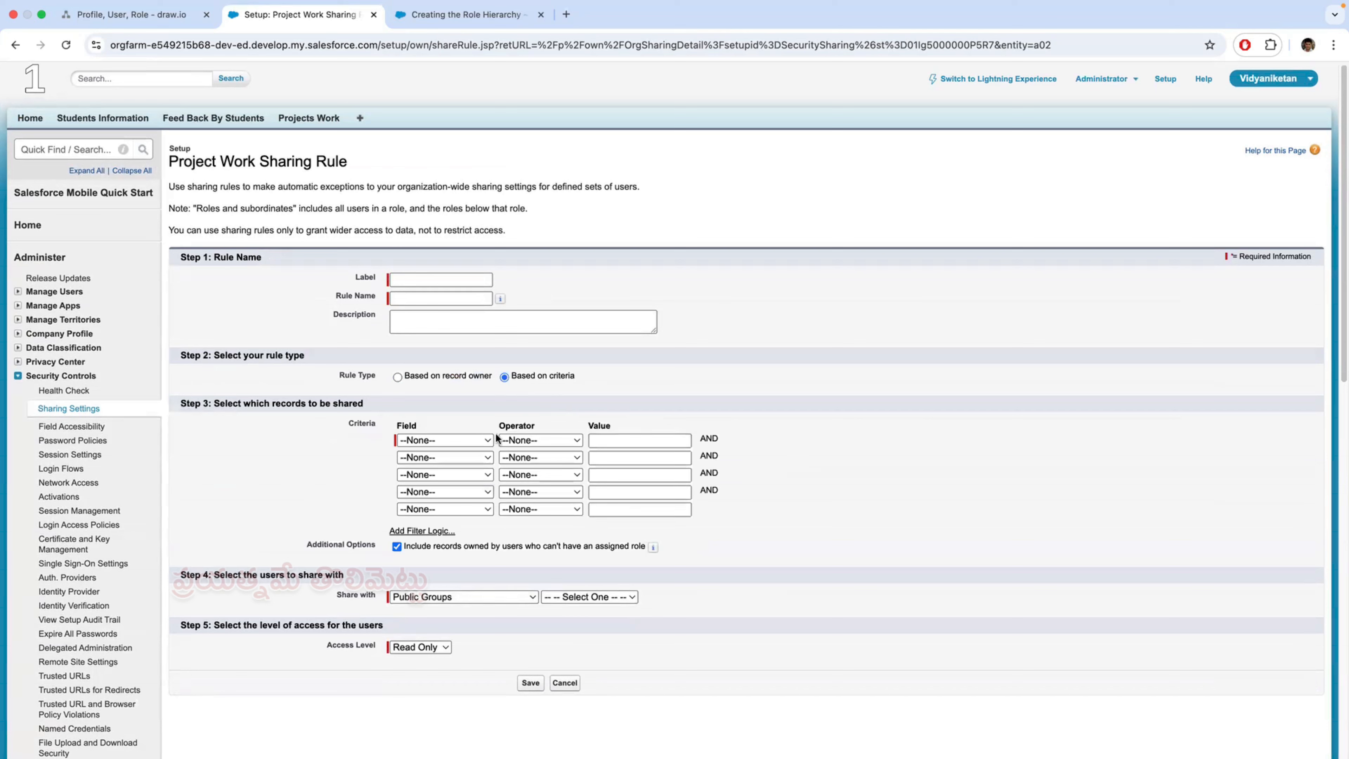
Step: Review the fields offered for the rule's criteria and compare them with the fields on the New Project Work form
click(486, 441)
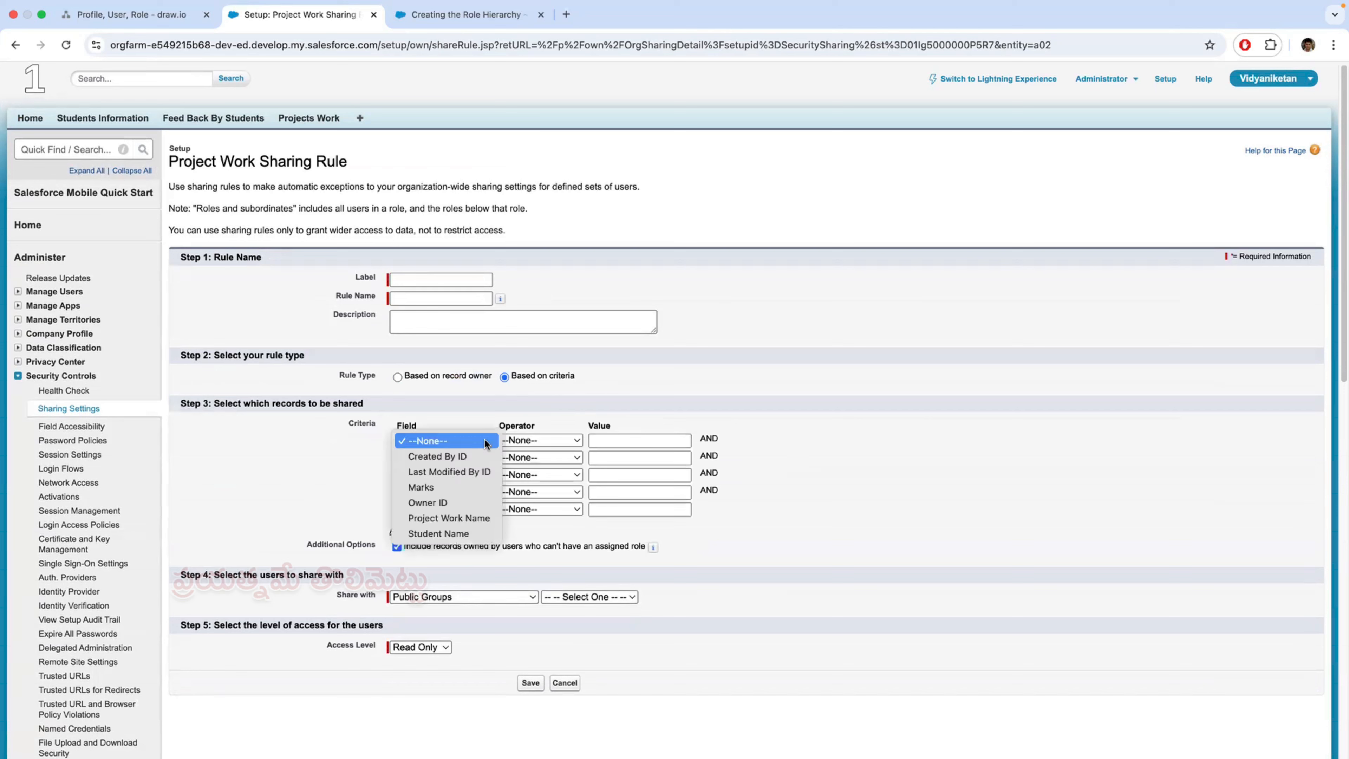
click(688, 377)
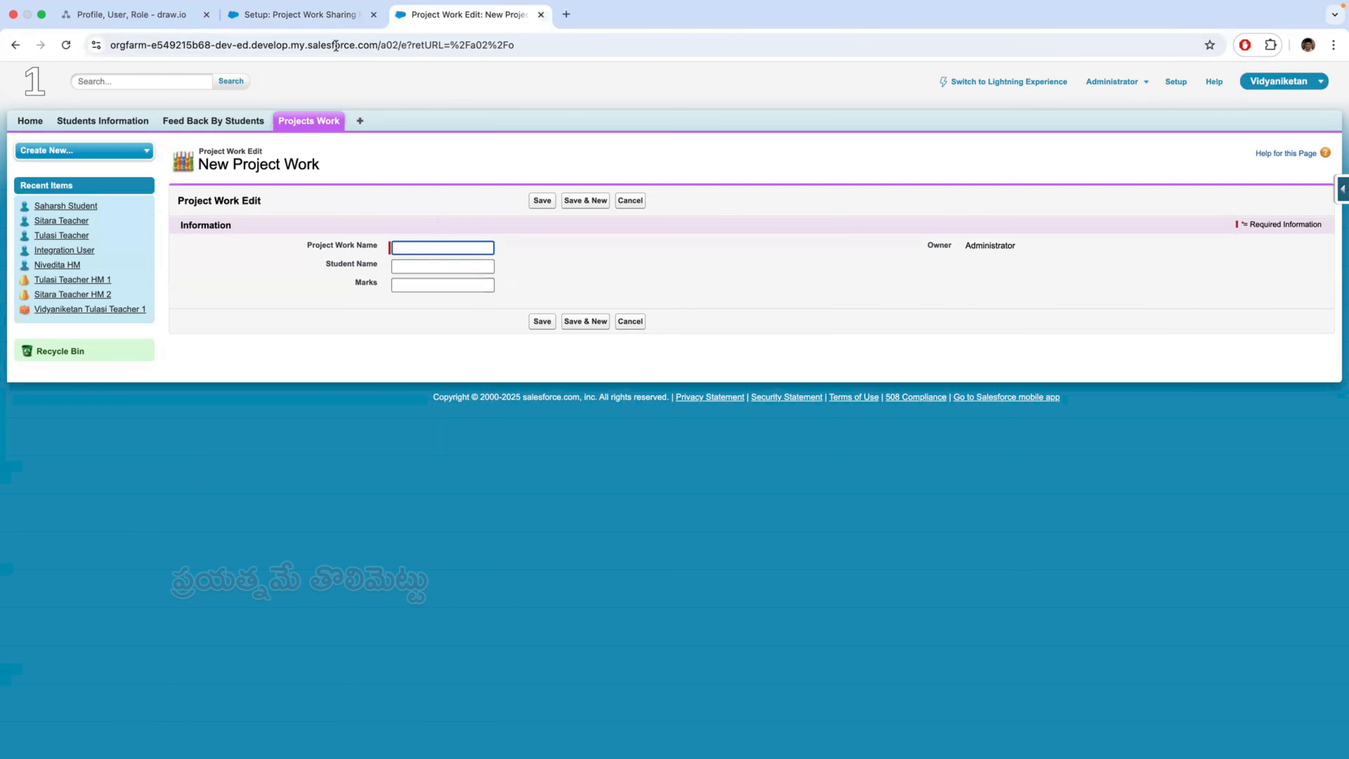
key(ctrl+shift+Tab)
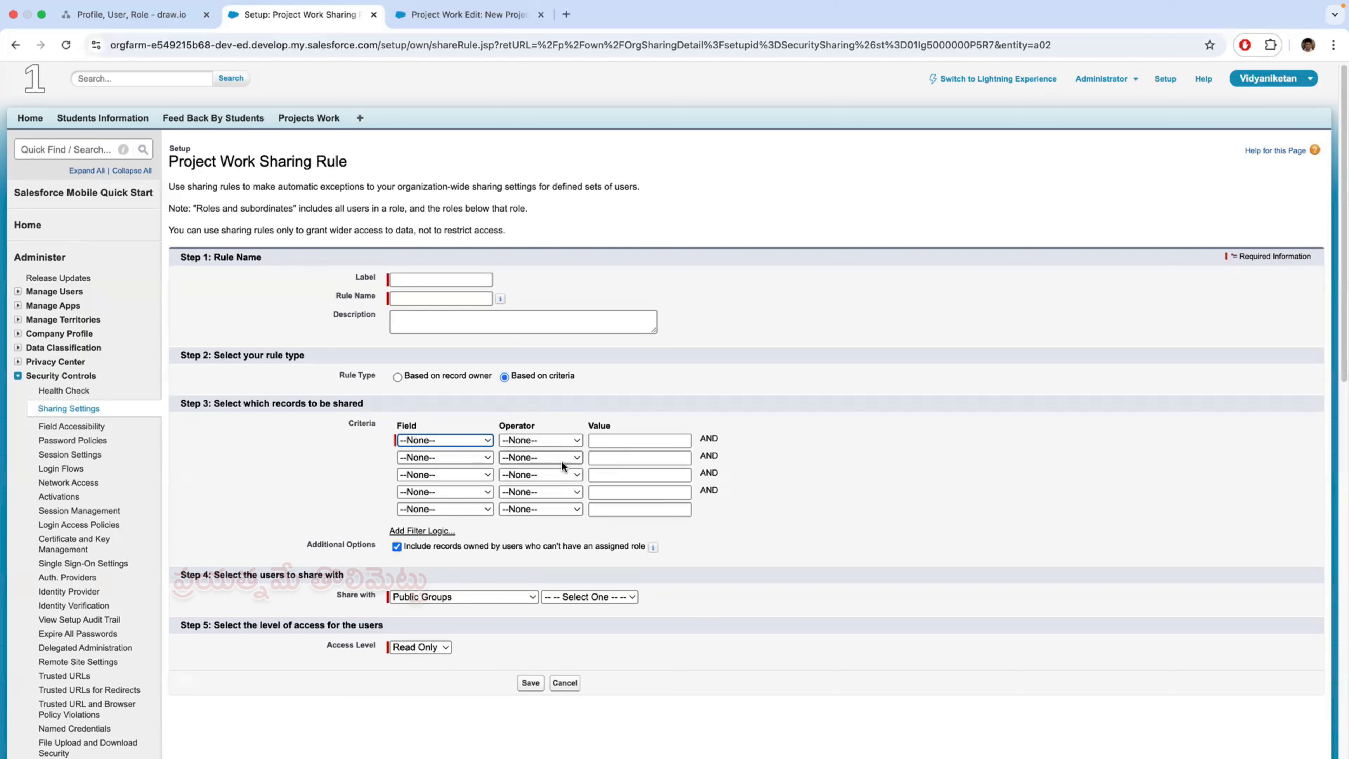
click(469, 15)
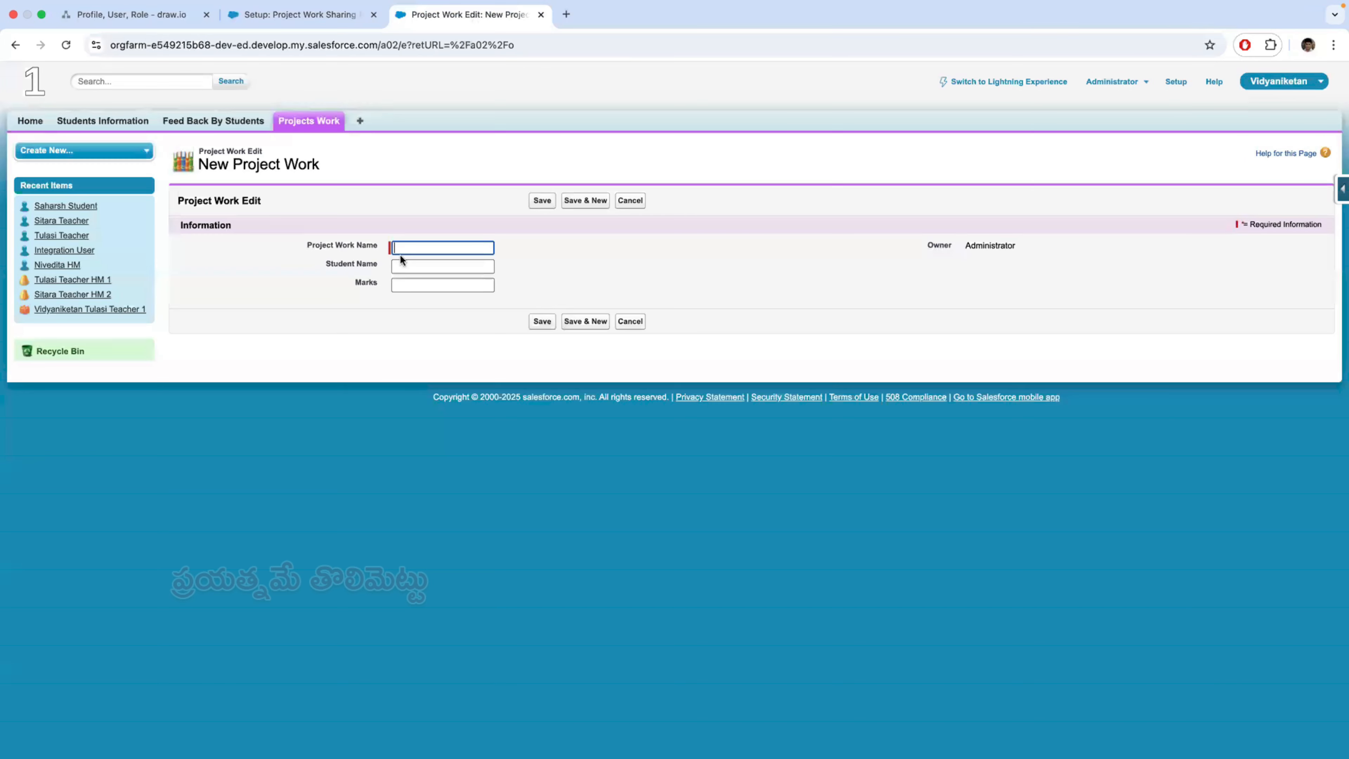
drag(333, 266, 431, 279)
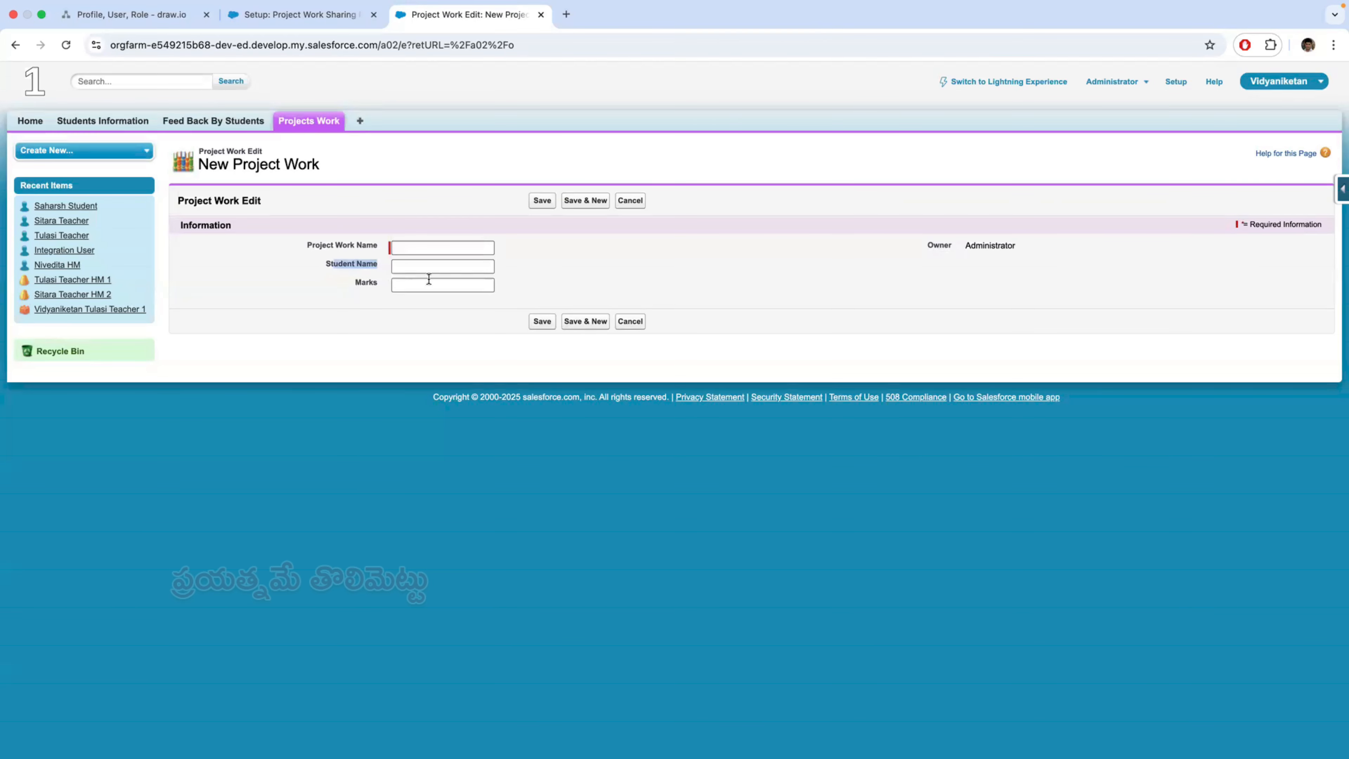